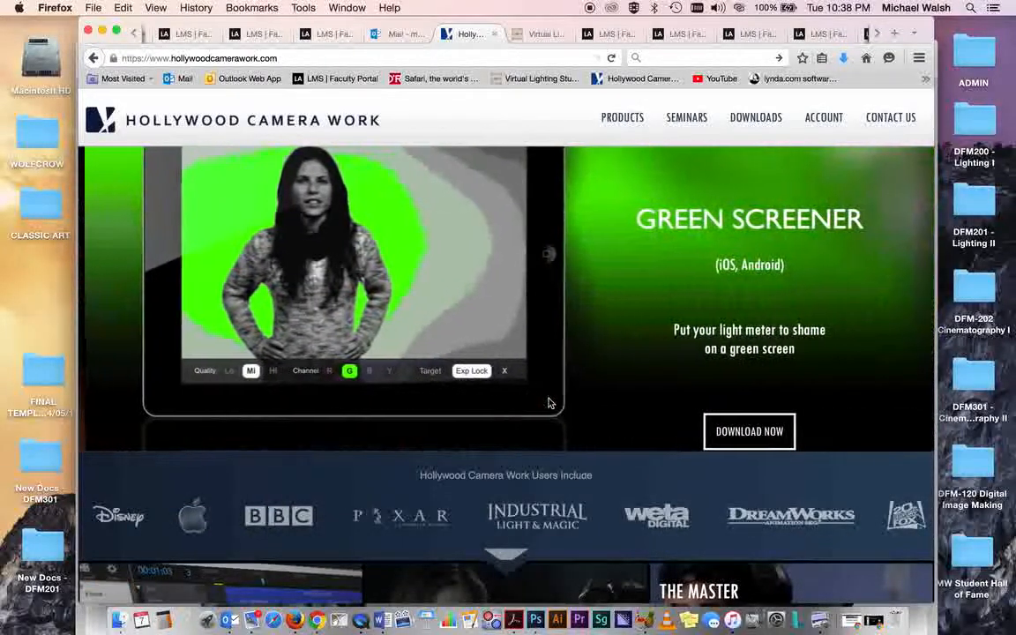
# - Open the Shot Designer product page and read through its feature descriptions and download options
pyautogui.moveTo(621, 122)
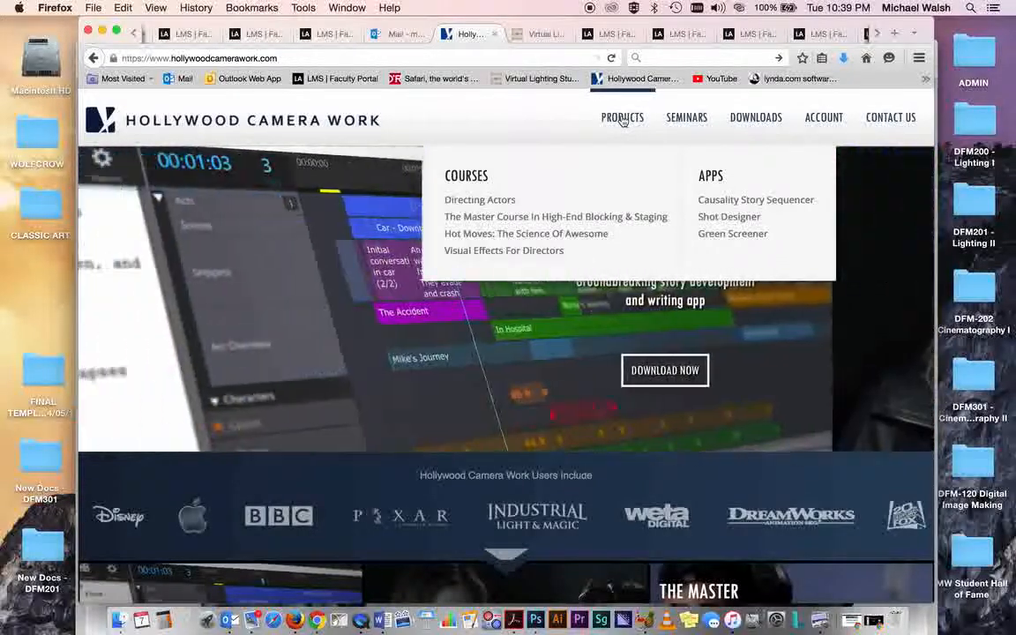
pyautogui.click(713, 219)
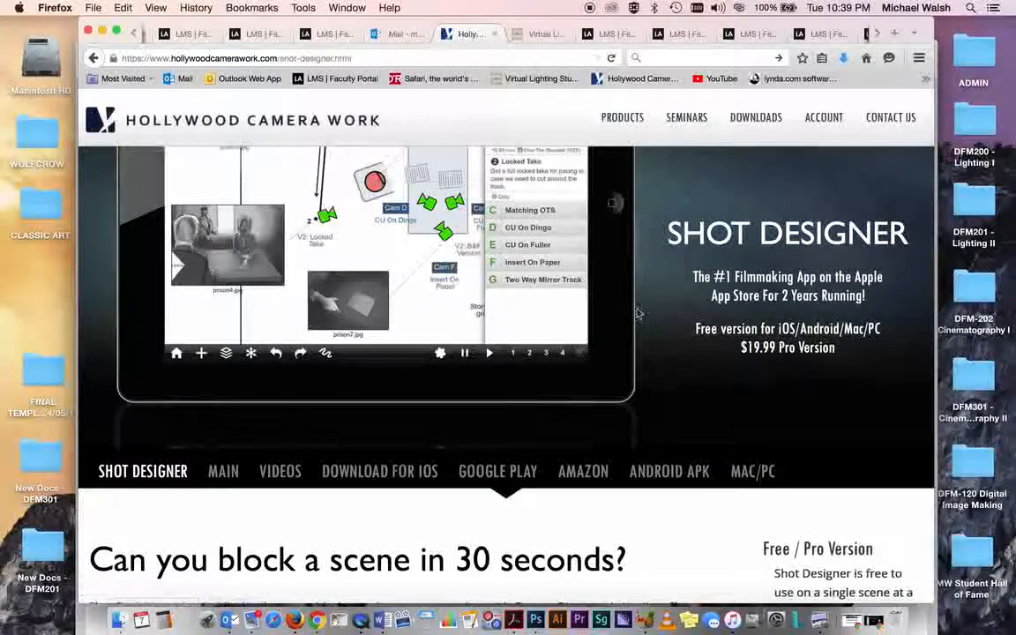
pyautogui.scroll(-4, 641, 351)
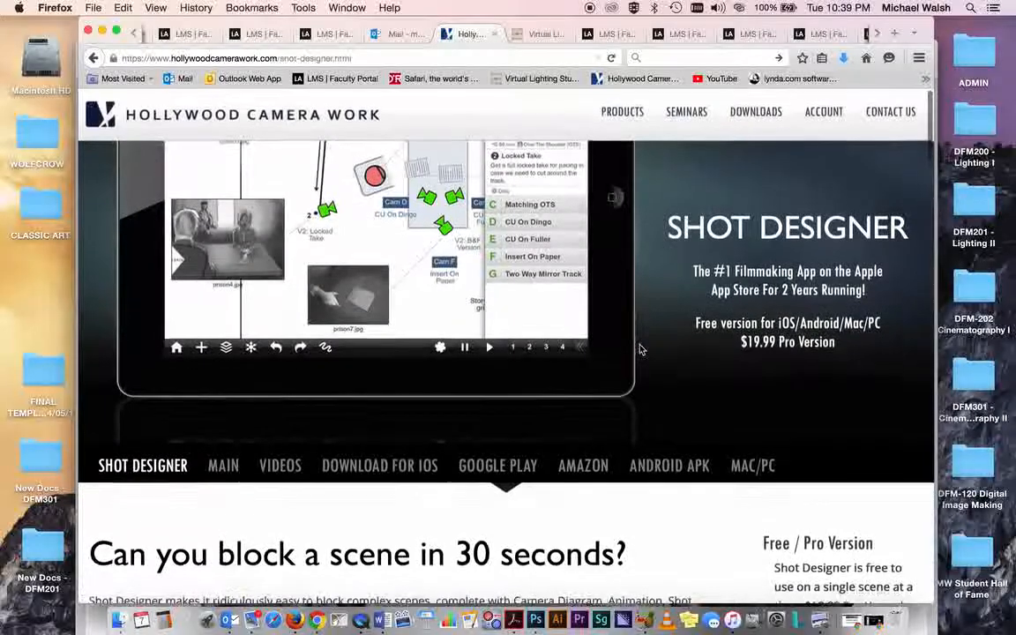
pyautogui.scroll(-12, 641, 351)
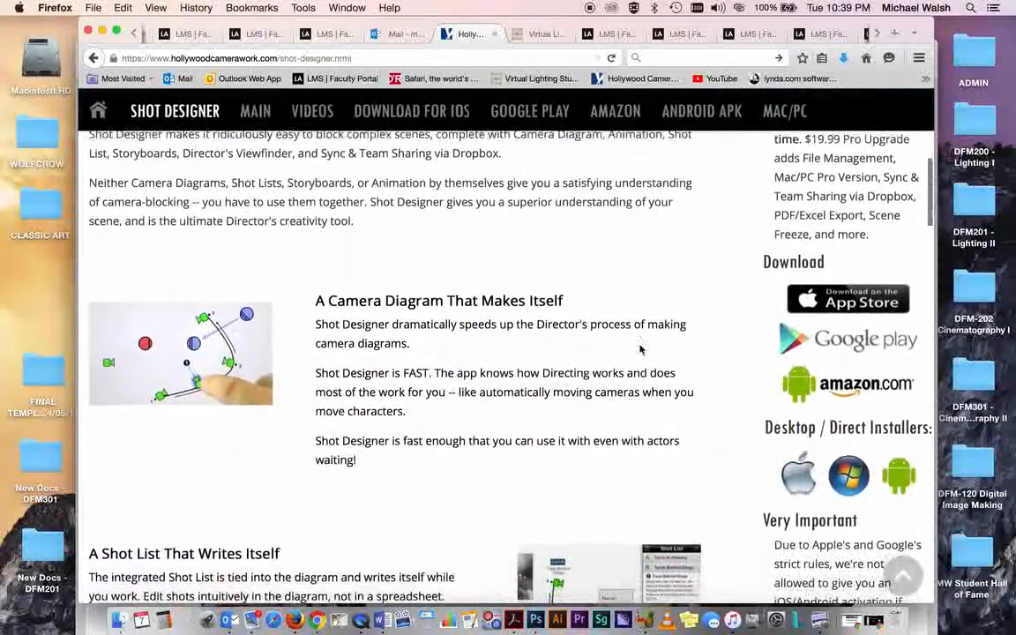
pyautogui.scroll(-5, 641, 350)
pyautogui.scroll(15, 641, 350)
pyautogui.scroll(-9, 641, 350)
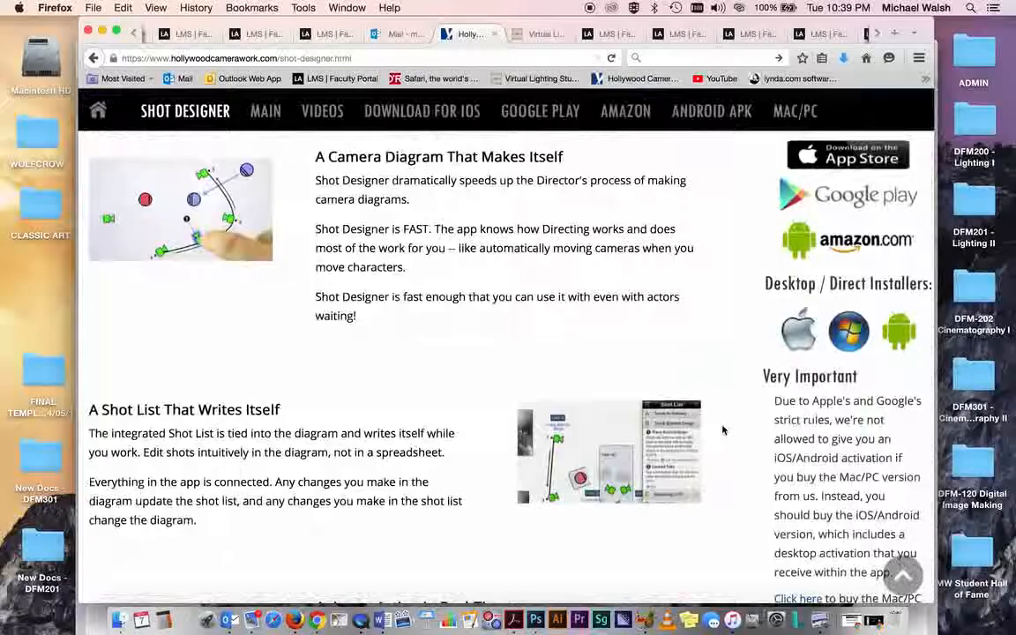
pyautogui.scroll(-3, 722, 430)
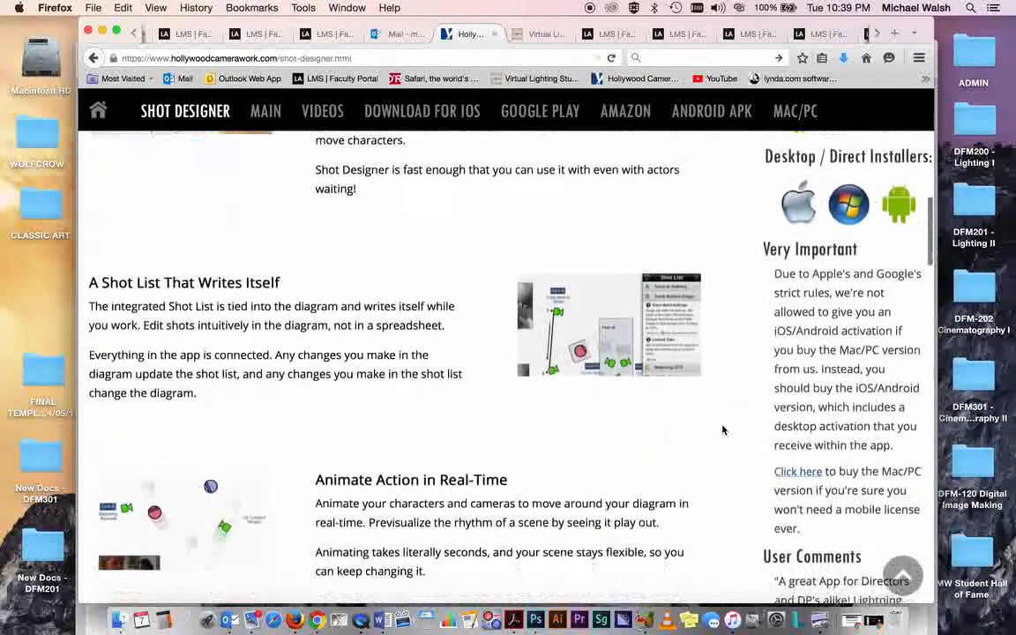
pyautogui.scroll(7, 722, 430)
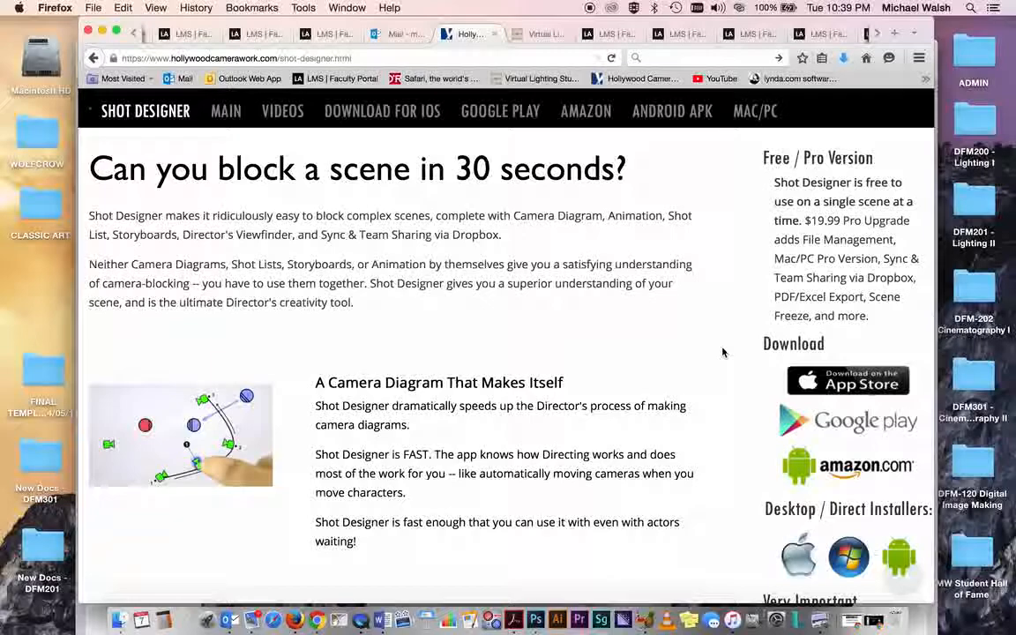
pyautogui.scroll(-3, 723, 353)
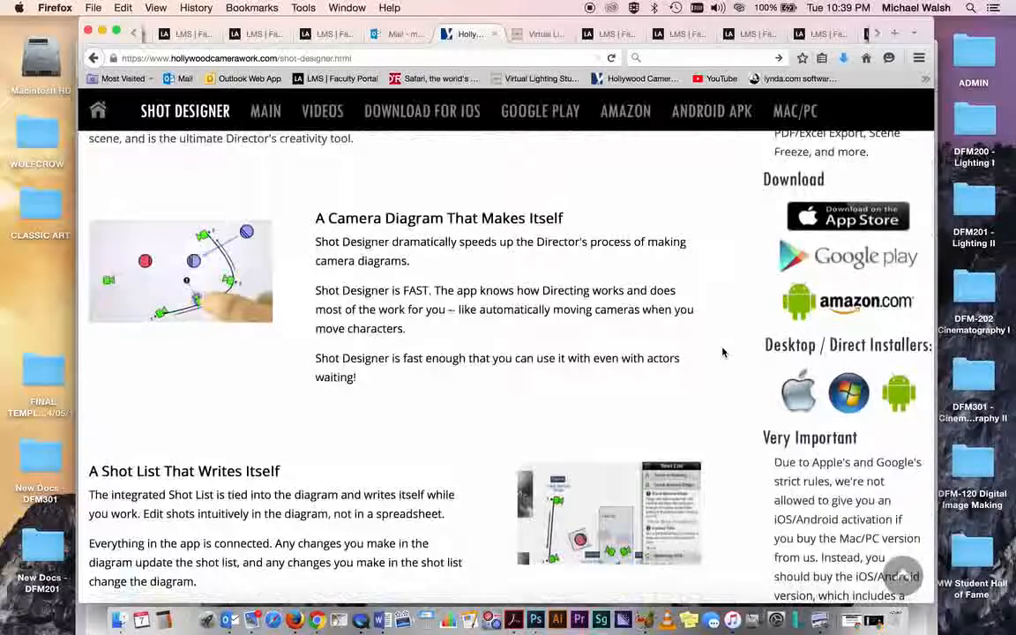
pyautogui.scroll(-4, 723, 353)
pyautogui.scroll(8, 723, 353)
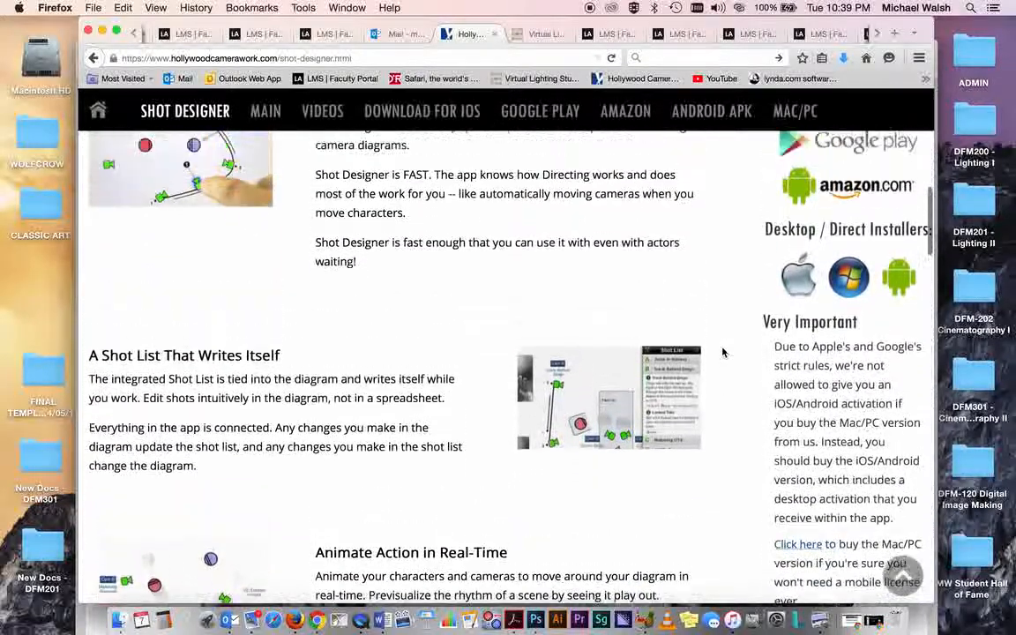
pyautogui.scroll(2, 723, 353)
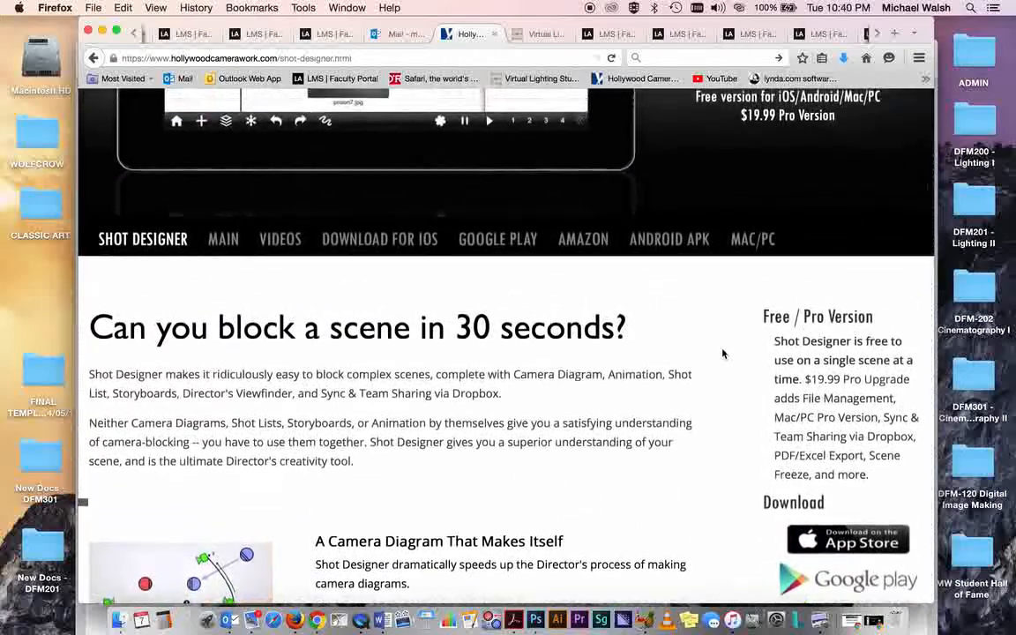
pyautogui.scroll(-3, 723, 353)
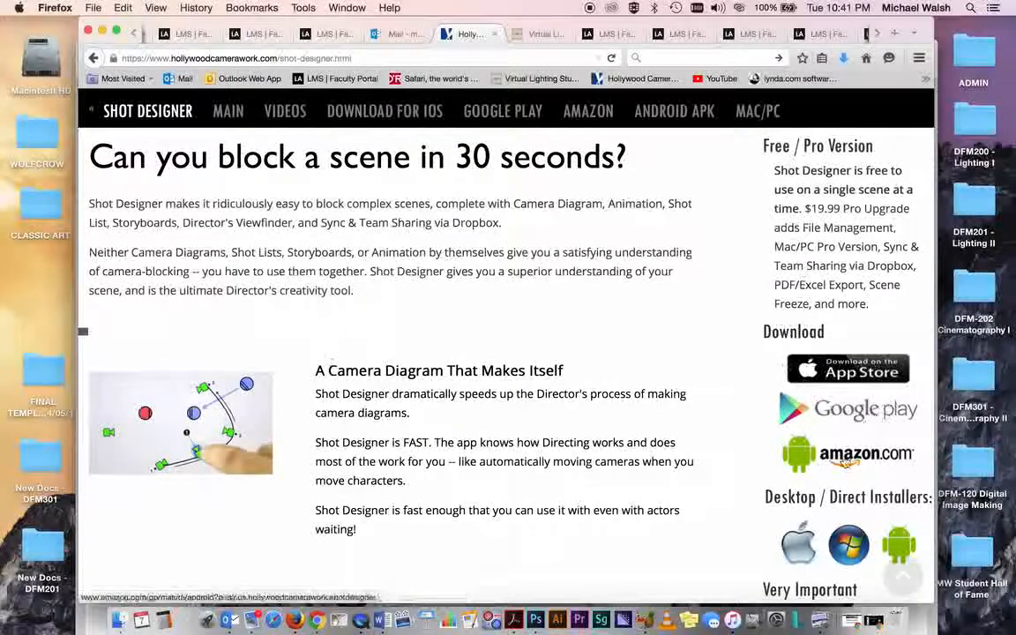
pyautogui.scroll(-3, 725, 468)
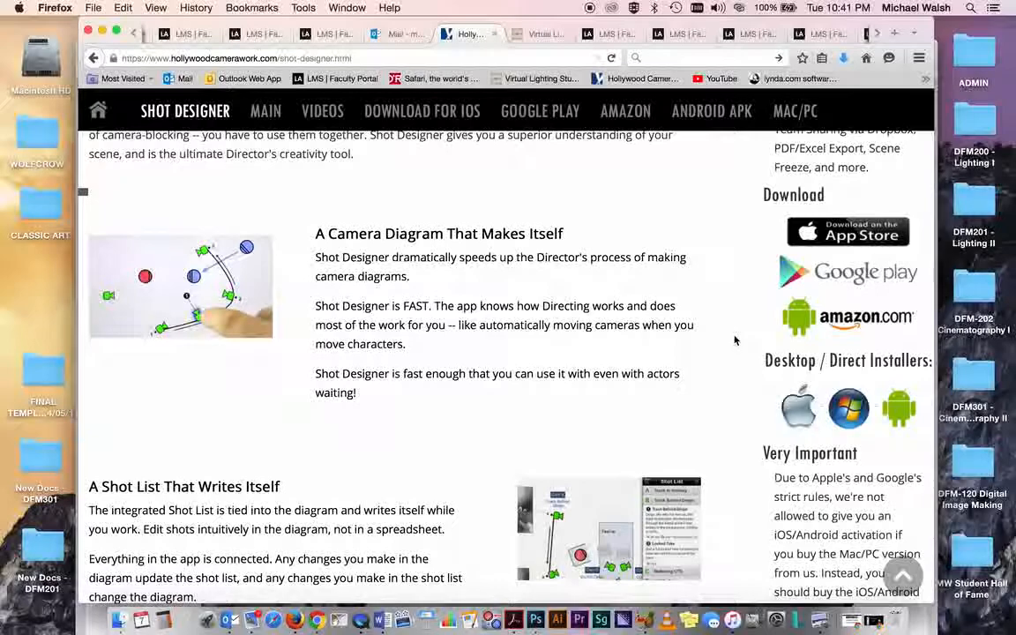
# - Launch Shot Designer and accept the Adobe AIR update it prompts for
pyautogui.click(492, 621)
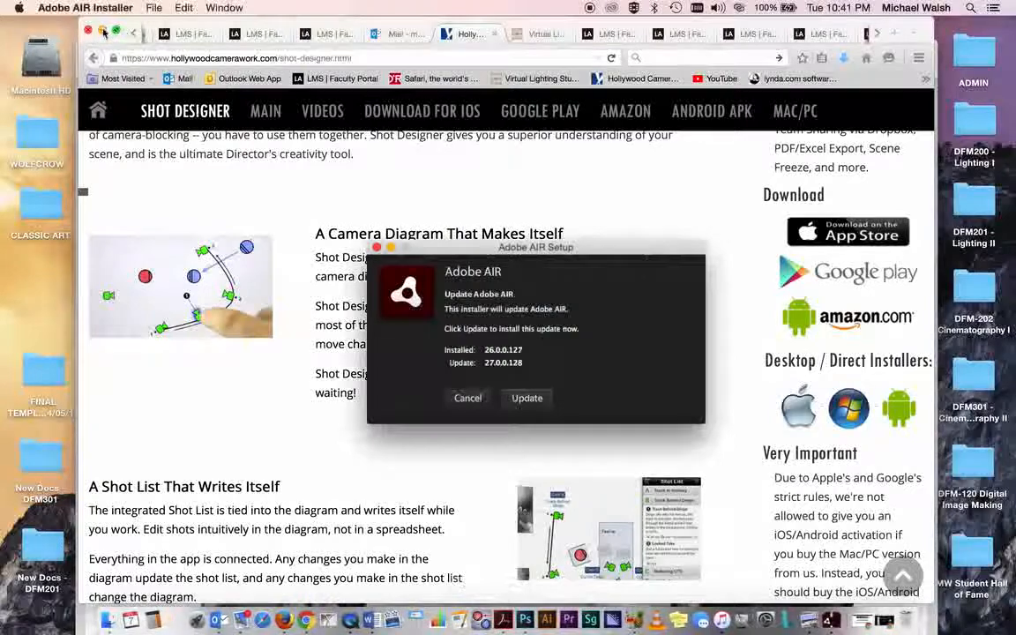
pyautogui.click(103, 32)
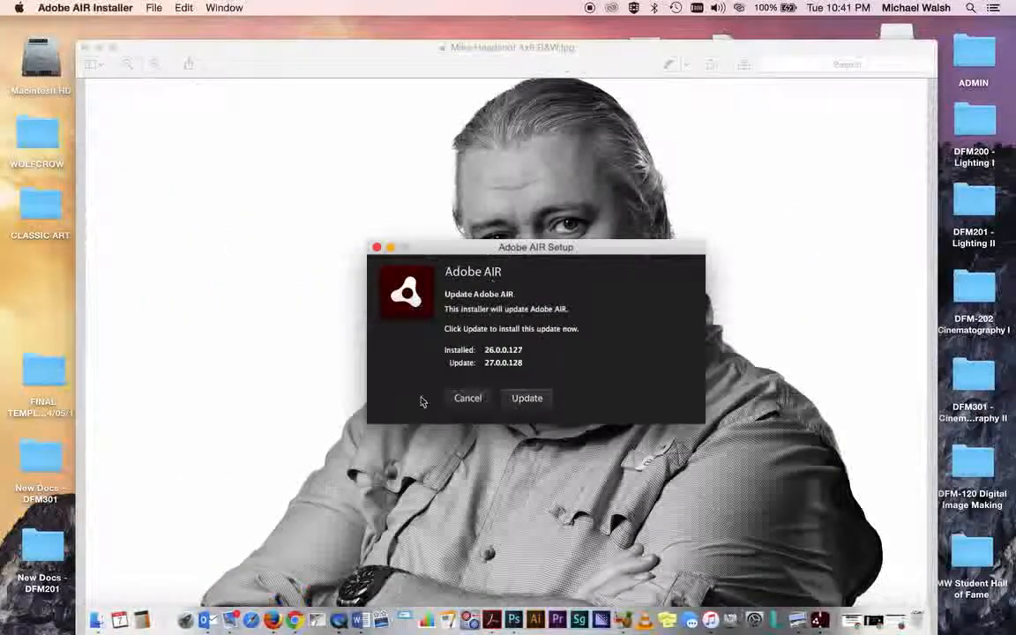
pyautogui.click(526, 398)
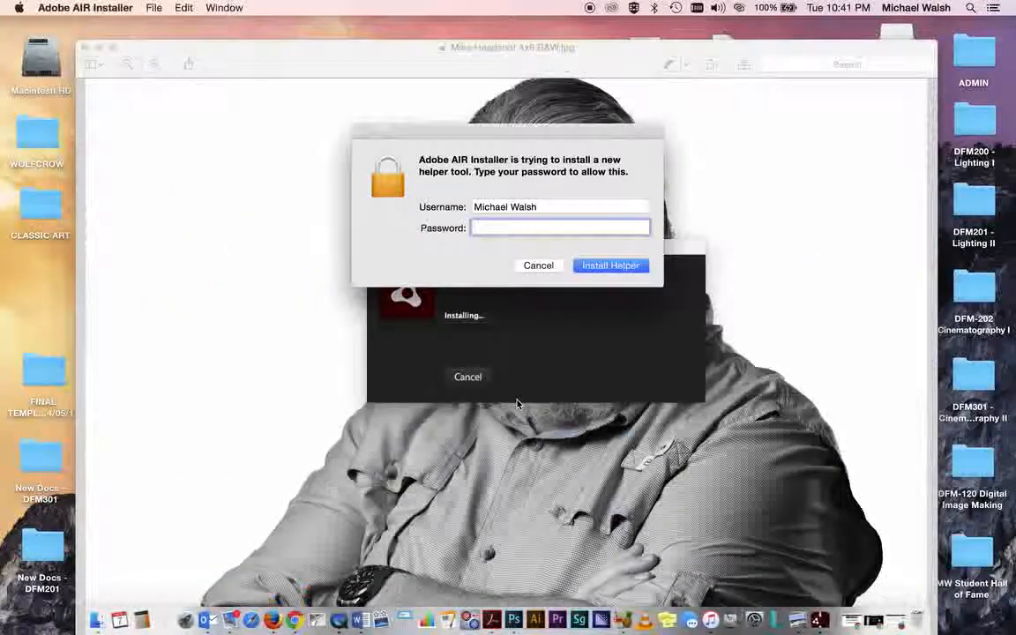
# - Enter the account password to authorize the Adobe AIR helper install, then finish the installation
pyautogui.write('•••••••••••••')
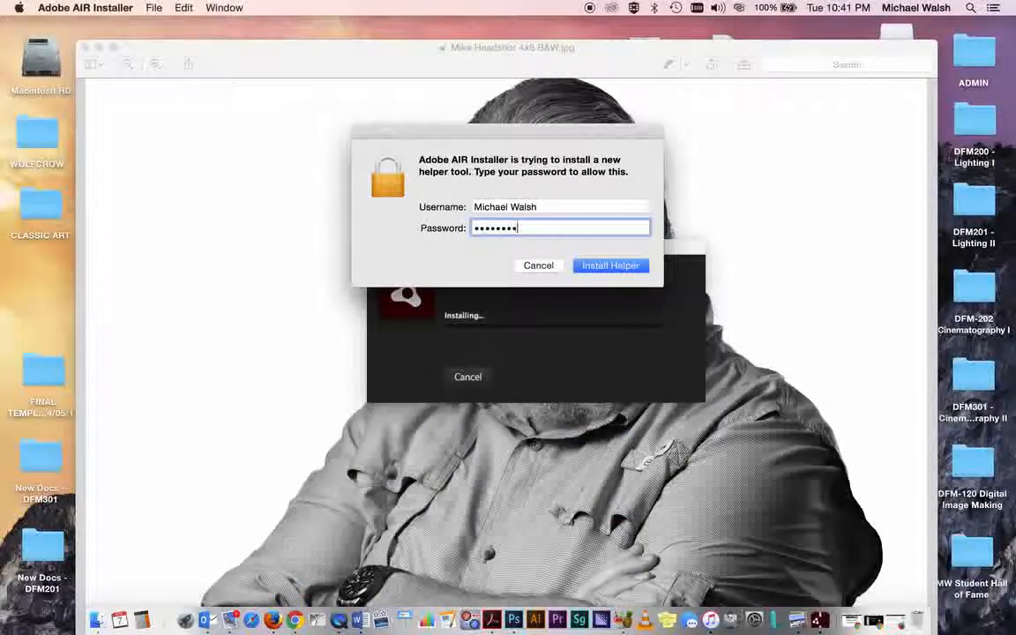
pyautogui.press('Return')
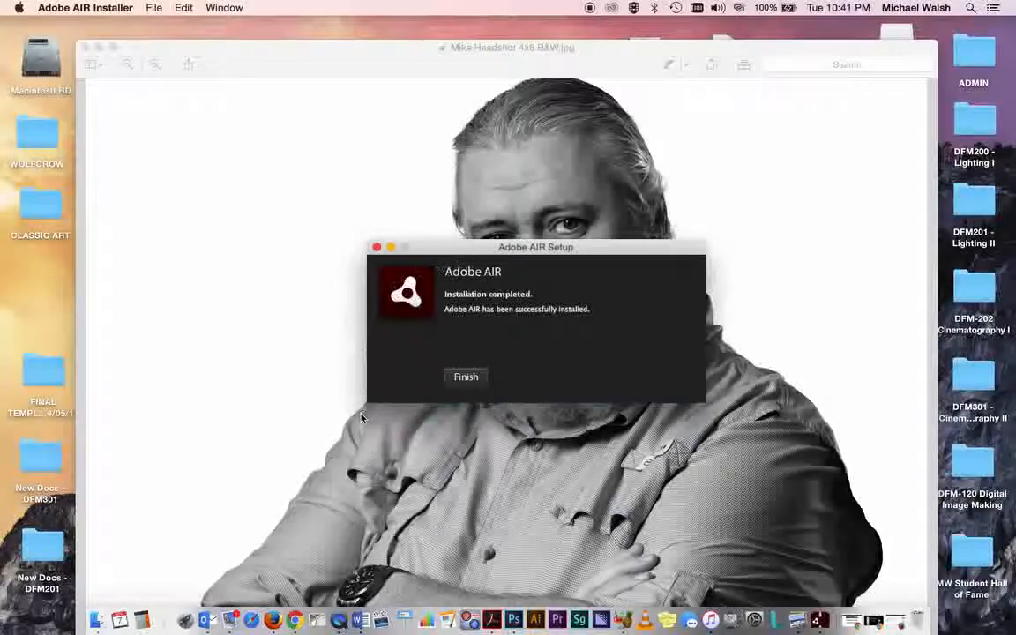
pyautogui.click(467, 380)
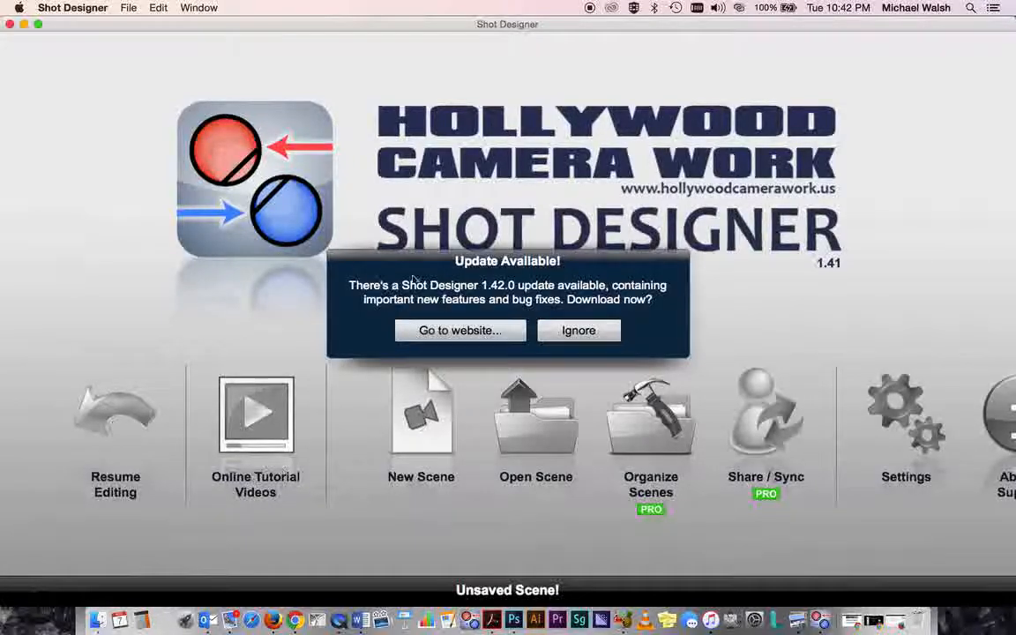
# - Dismiss the Shot Designer update notice and start a new scene, discarding the current unsaved one
pyautogui.click(578, 331)
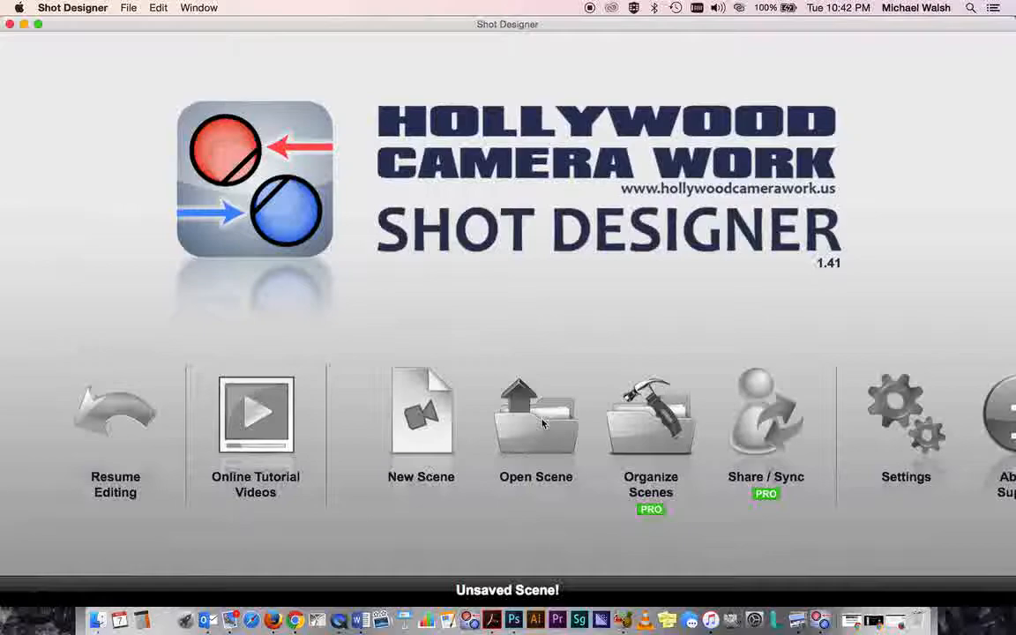
pyautogui.click(421, 425)
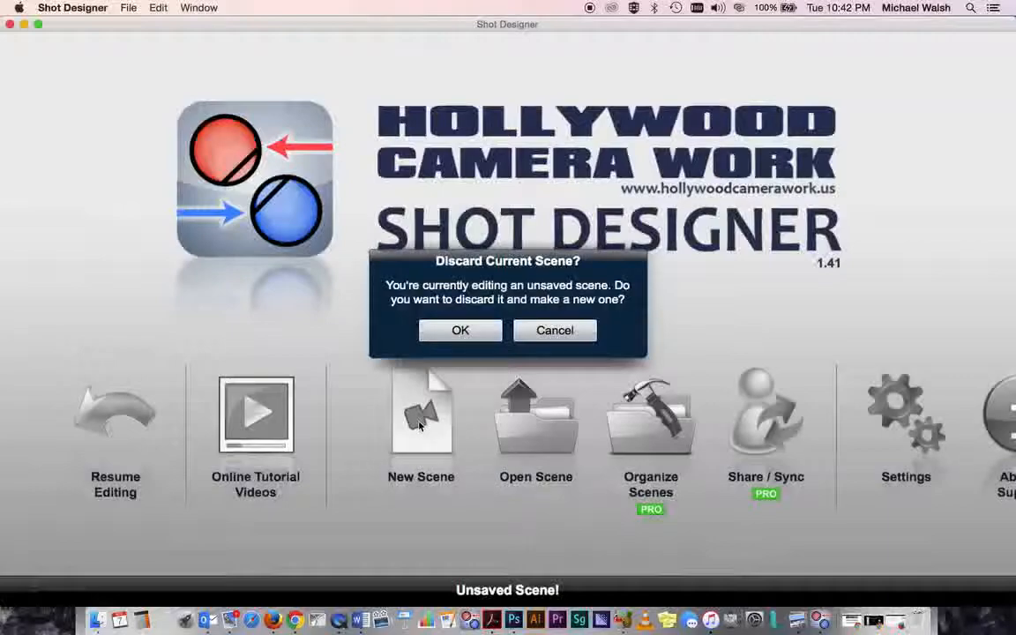
pyautogui.click(459, 333)
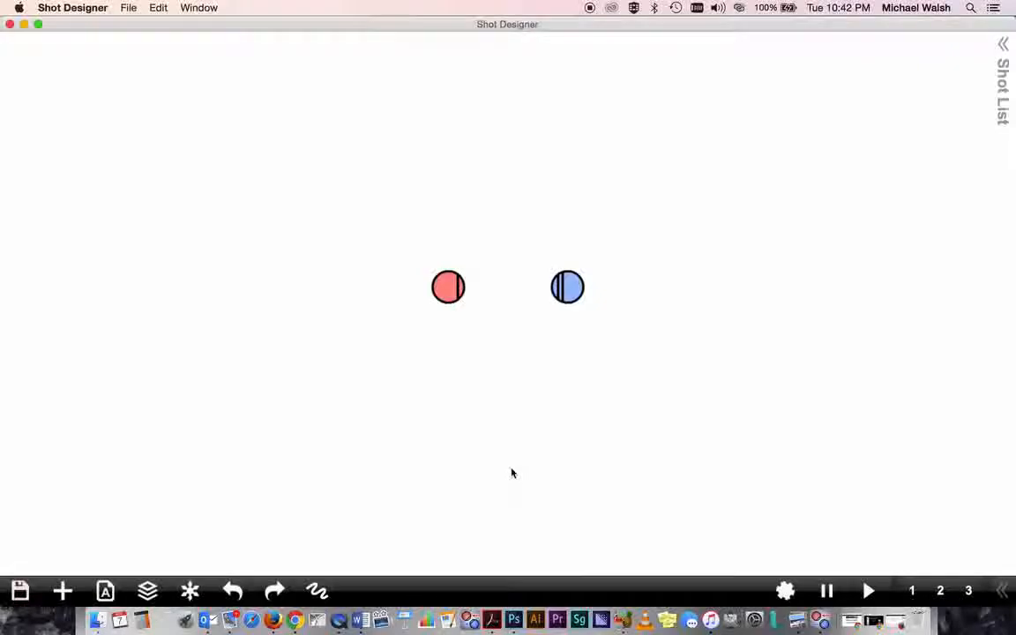
pyautogui.click(448, 286)
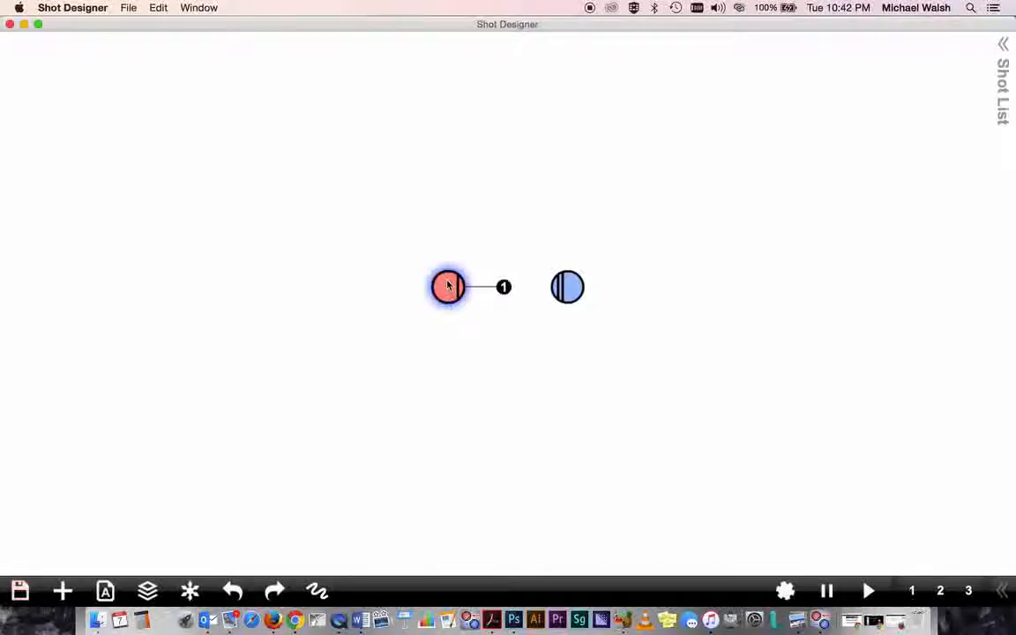
pyautogui.press('Delete')
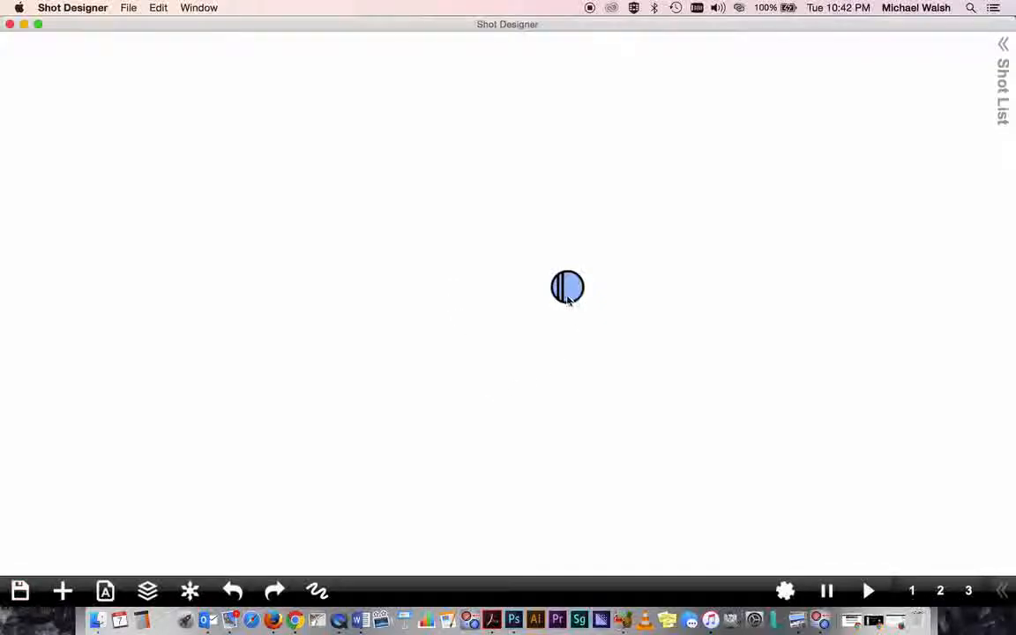
pyautogui.click(567, 292)
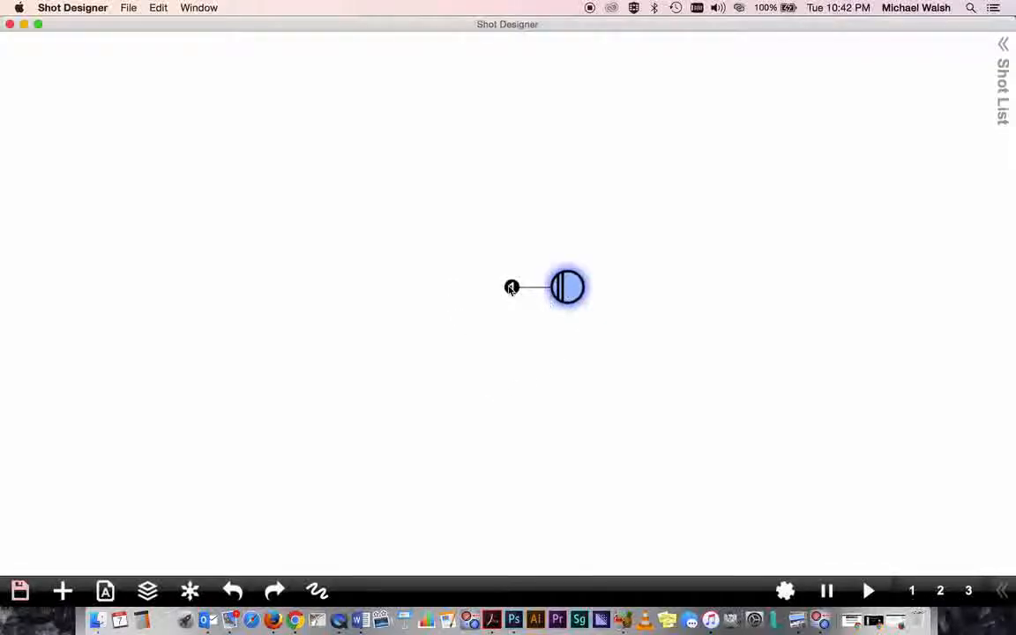
pyautogui.moveTo(513, 292)
pyautogui.mouseDown()
pyautogui.moveTo(531, 335)
pyautogui.moveTo(613, 319)
pyautogui.moveTo(580, 318)
pyautogui.moveTo(530, 273)
pyautogui.mouseUp()
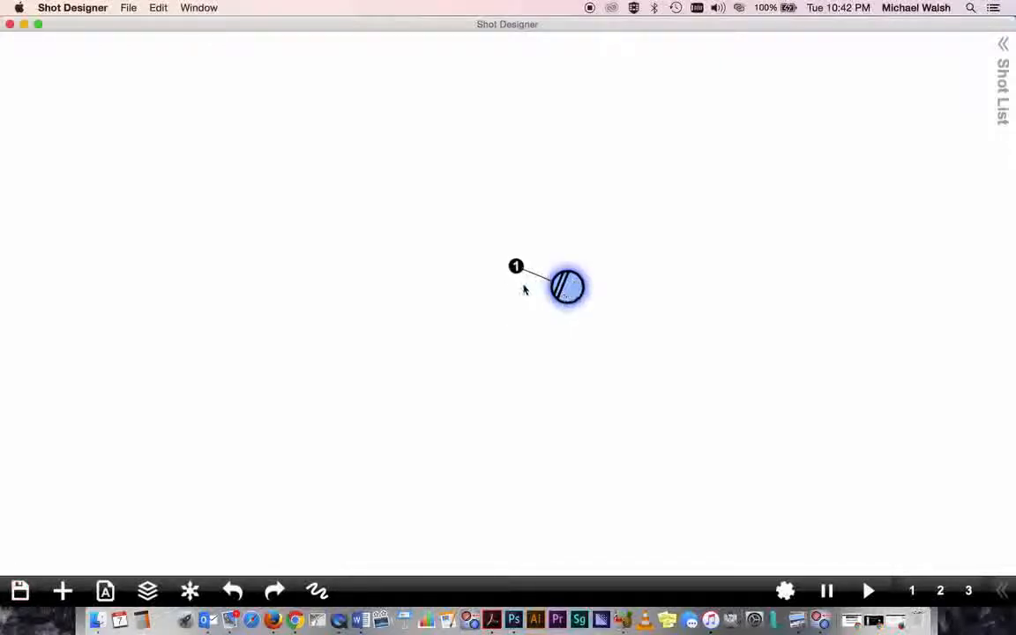
pyautogui.moveTo(516, 268)
pyautogui.mouseDown()
pyautogui.moveTo(527, 358)
pyautogui.moveTo(569, 344)
pyautogui.mouseUp()
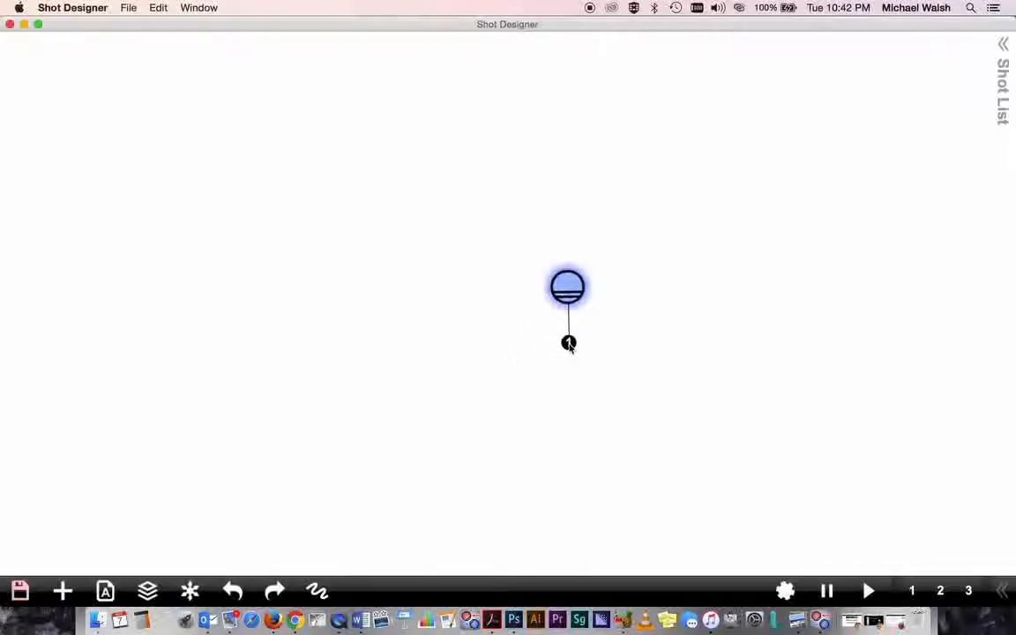
pyautogui.moveTo(572, 284)
pyautogui.mouseDown()
pyautogui.moveTo(501, 270)
pyautogui.moveTo(501, 231)
pyautogui.moveTo(658, 163)
pyautogui.moveTo(713, 258)
pyautogui.moveTo(466, 360)
pyautogui.moveTo(473, 216)
pyautogui.moveTo(352, 326)
pyautogui.moveTo(615, 323)
pyautogui.moveTo(525, 250)
pyautogui.moveTo(506, 255)
pyautogui.mouseUp()
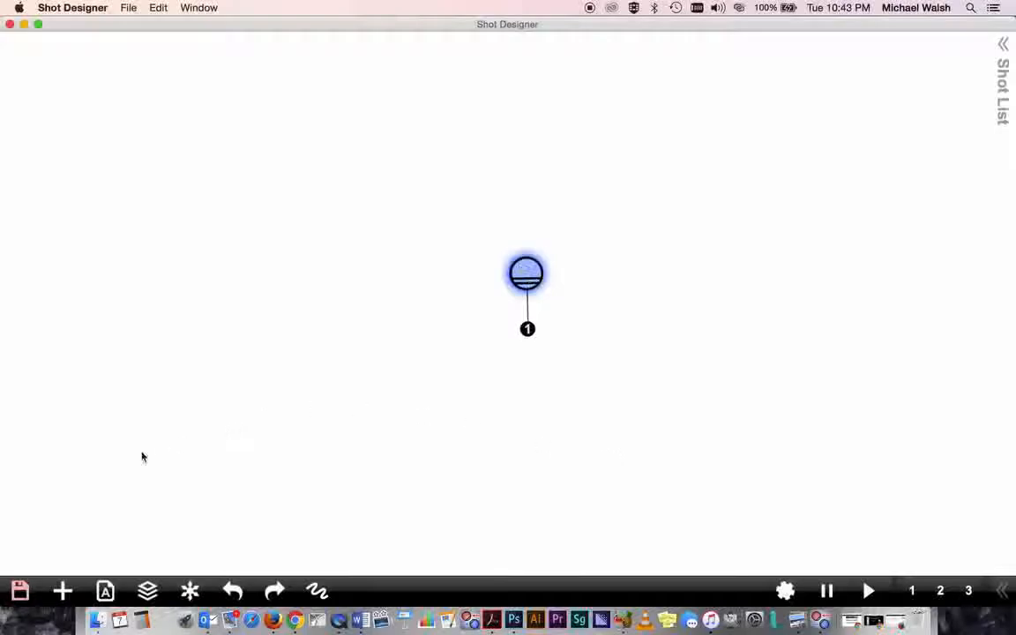
pyautogui.click(20, 591)
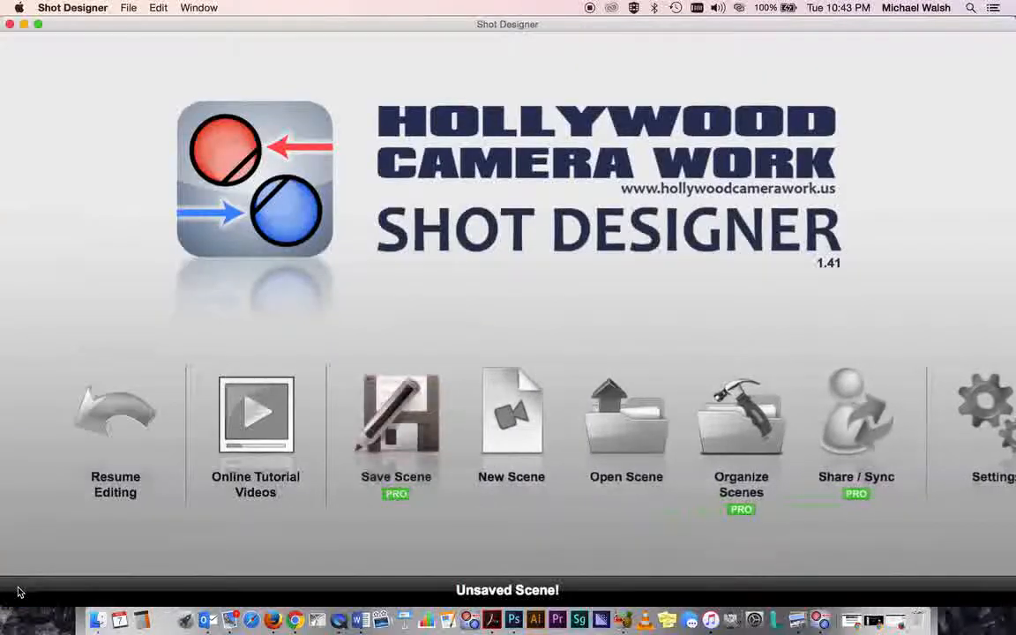
pyautogui.click(514, 418)
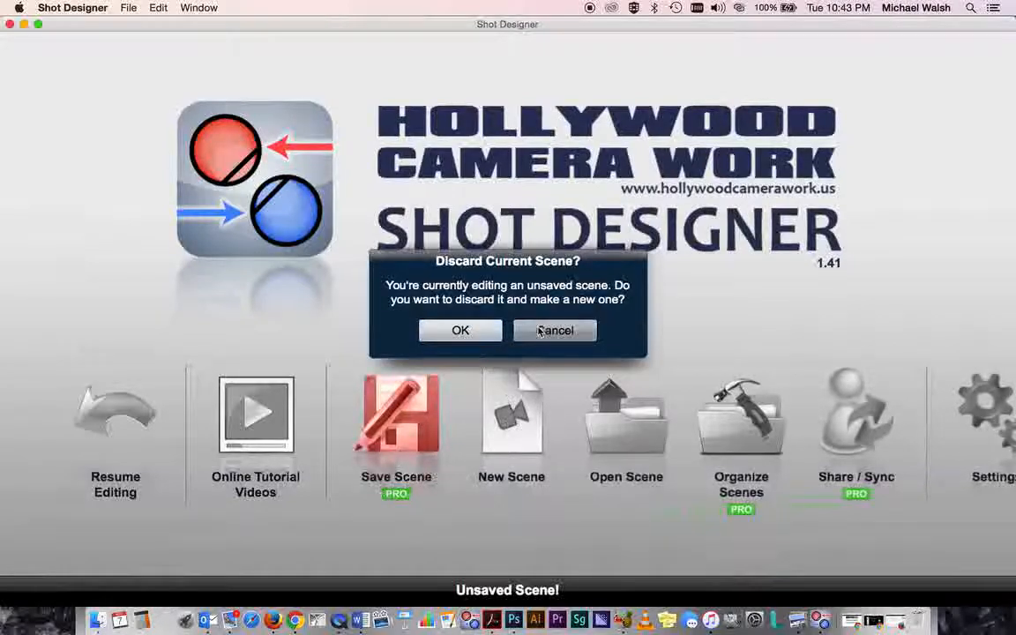
pyautogui.click(484, 337)
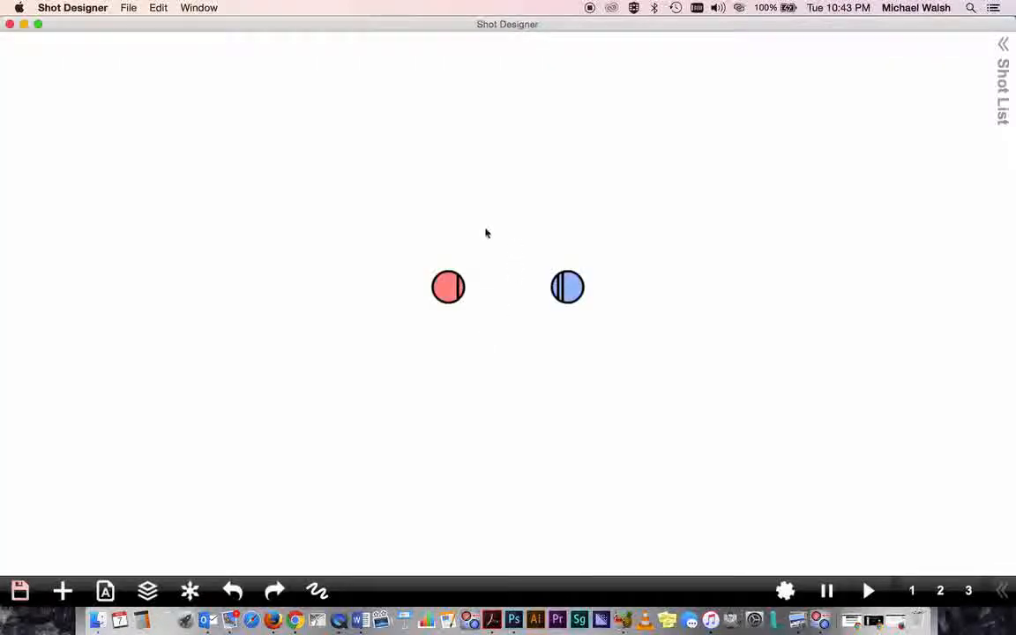
# - Delete the red character from the scene
pyautogui.click(448, 287)
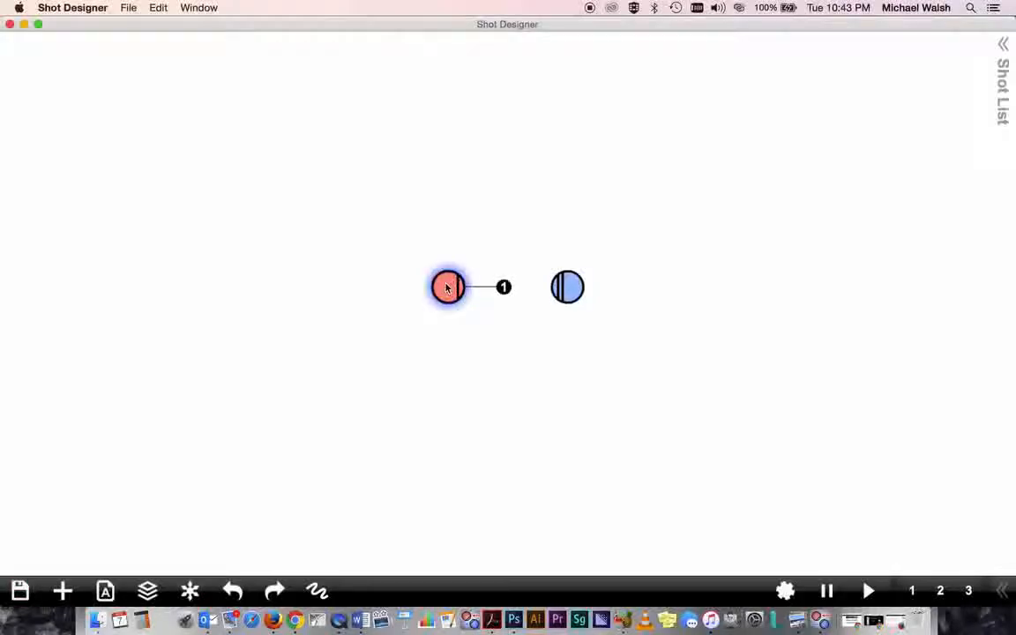
pyautogui.press('Delete')
# - Turn the blue character to face downward and move it slightly up and to the left
pyautogui.click(562, 293)
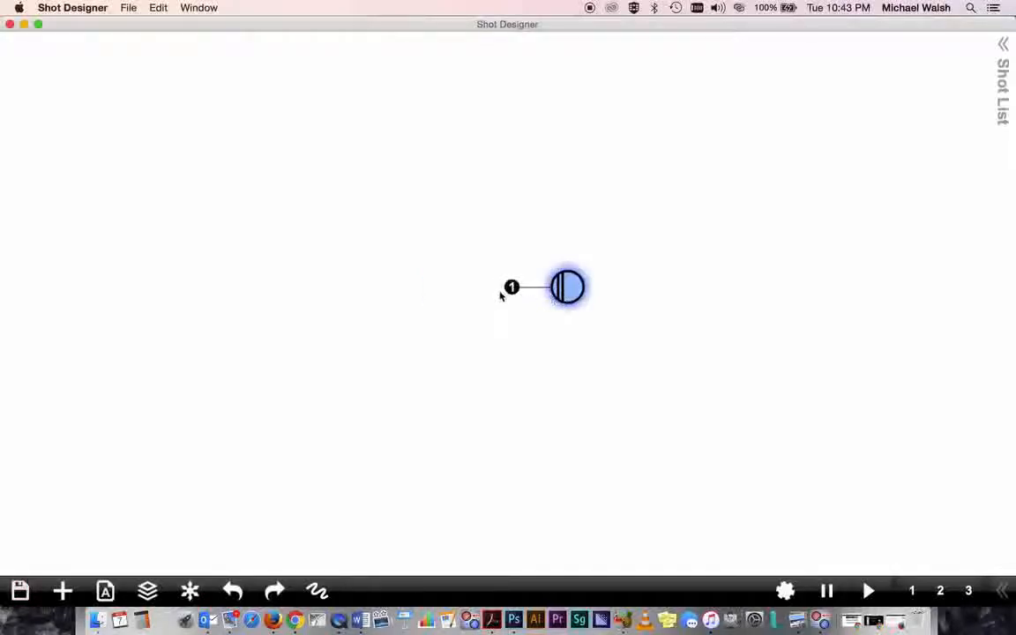
pyautogui.moveTo(501, 293)
pyautogui.mouseDown()
pyautogui.moveTo(551, 363)
pyautogui.moveTo(567, 363)
pyautogui.mouseUp()
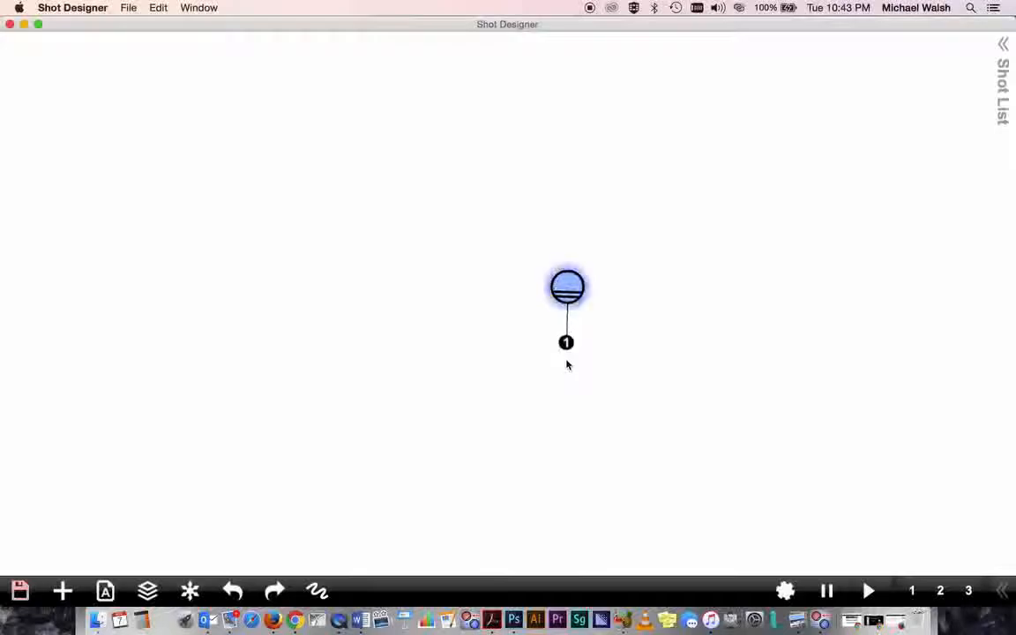
pyautogui.moveTo(572, 284)
pyautogui.mouseDown()
pyautogui.moveTo(513, 281)
pyautogui.moveTo(539, 263)
pyautogui.mouseUp()
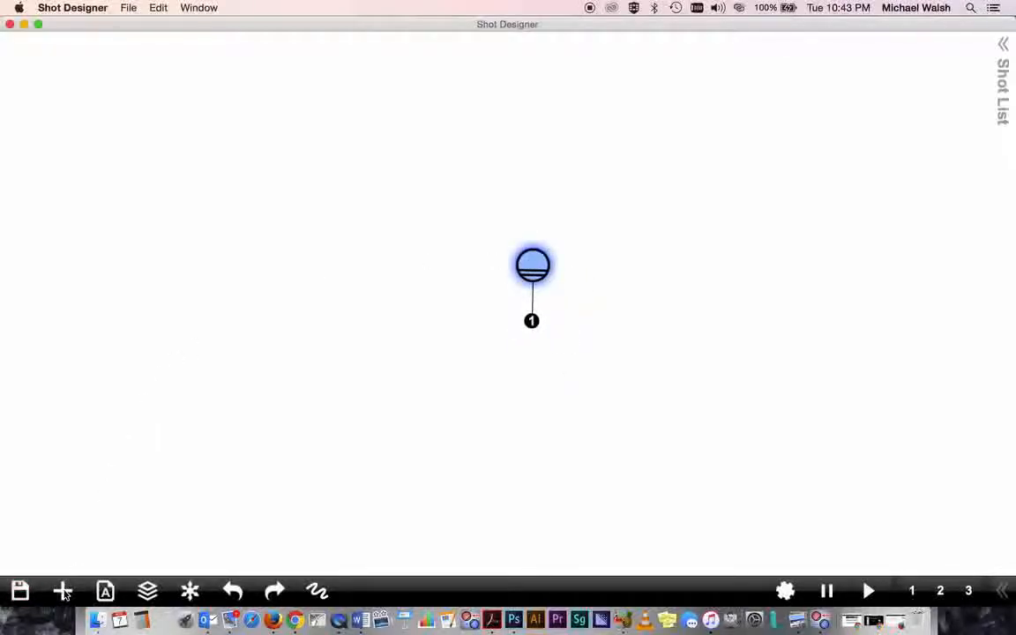
# - Add a gray camera below the blue character, near the bottom of the scene
pyautogui.click(63, 592)
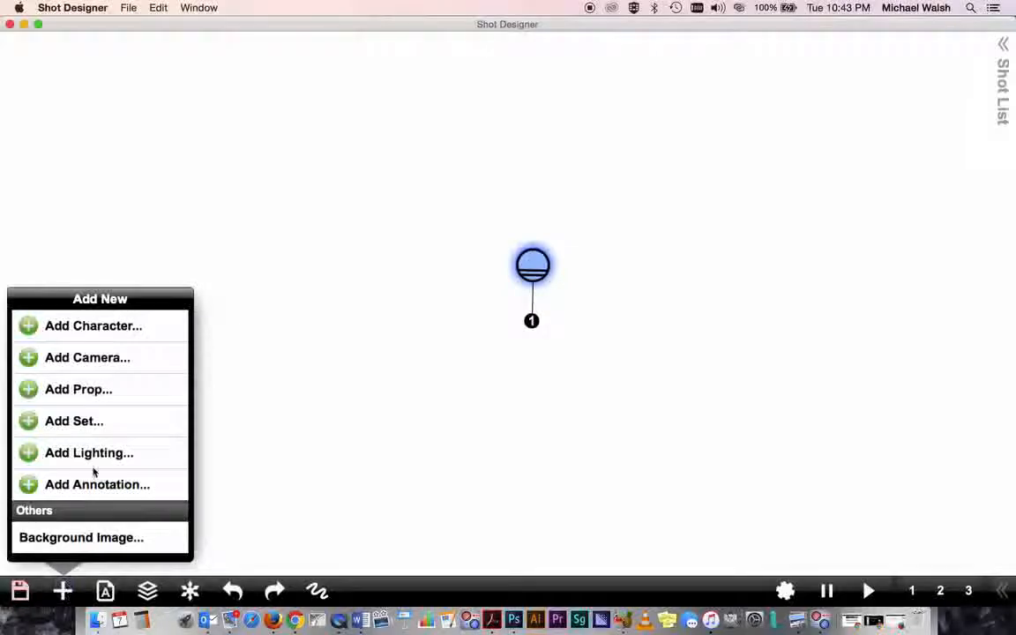
pyautogui.click(86, 360)
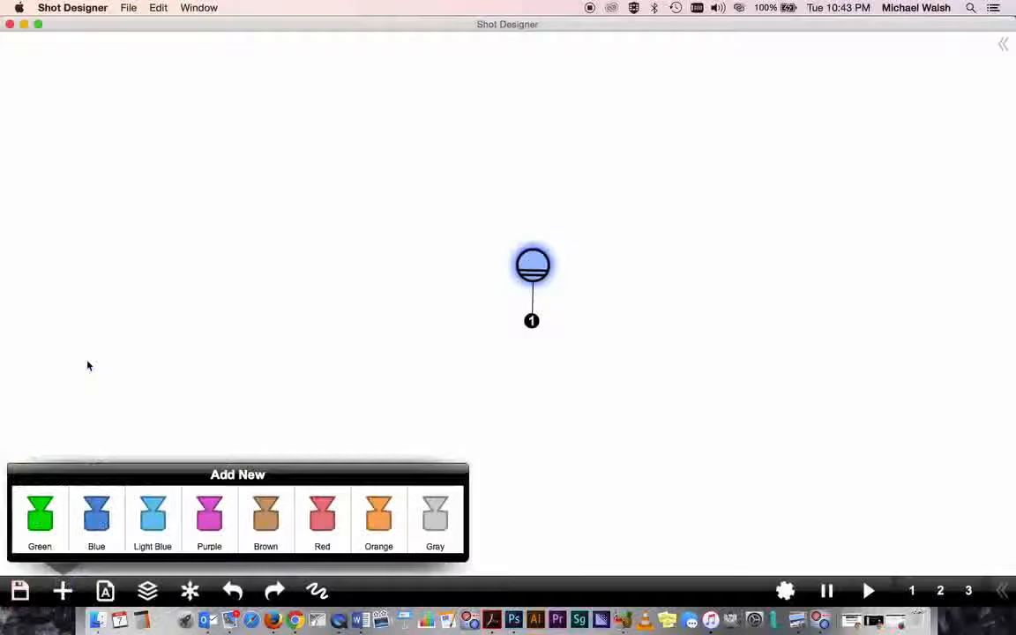
pyautogui.click(436, 521)
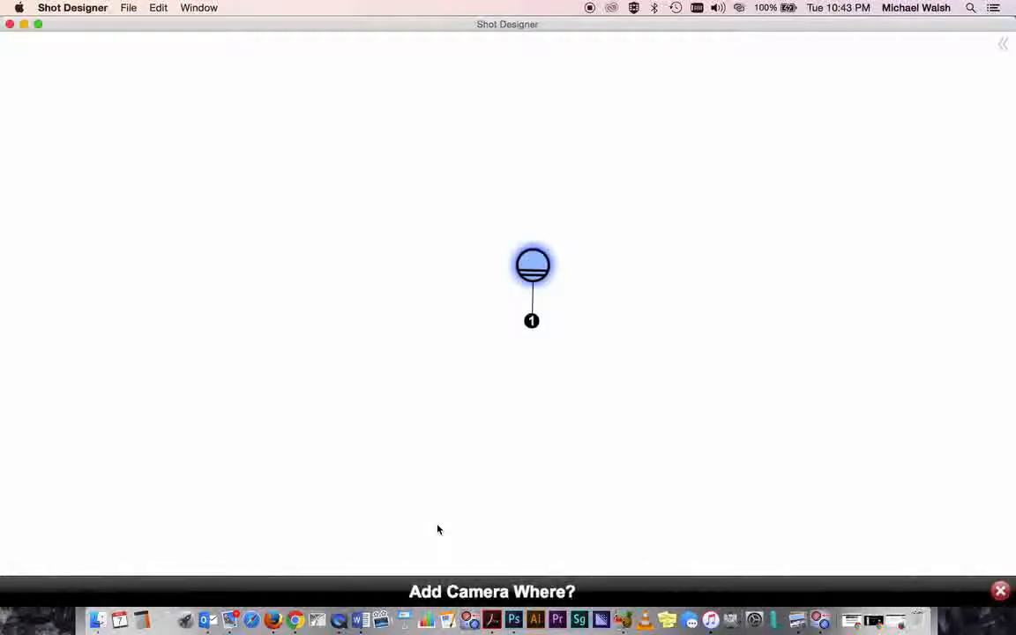
pyautogui.click(525, 489)
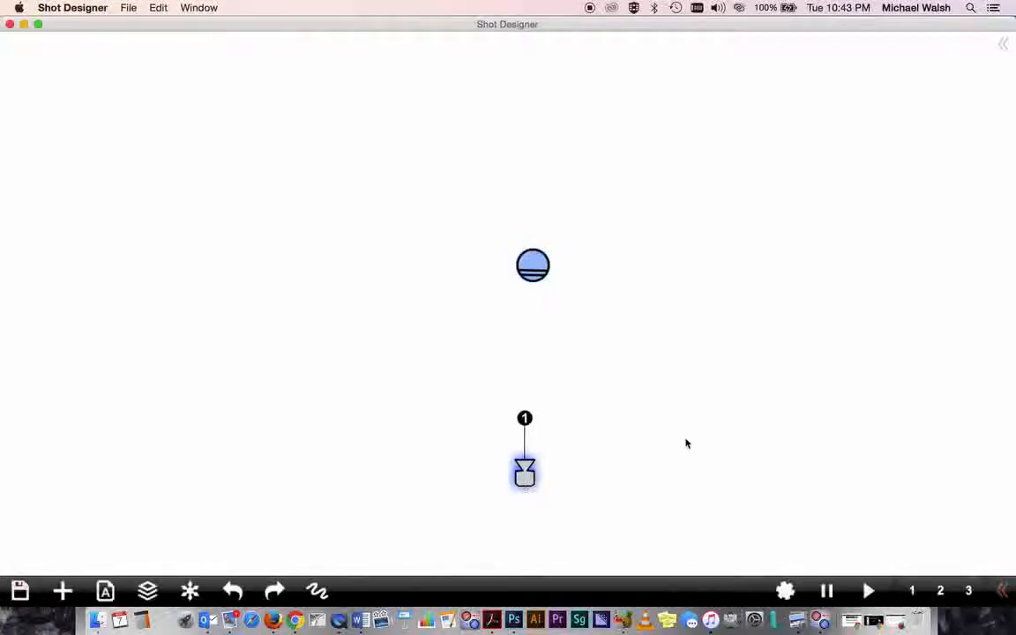
# - Nudge the blue character slightly to the left
pyautogui.click(535, 267)
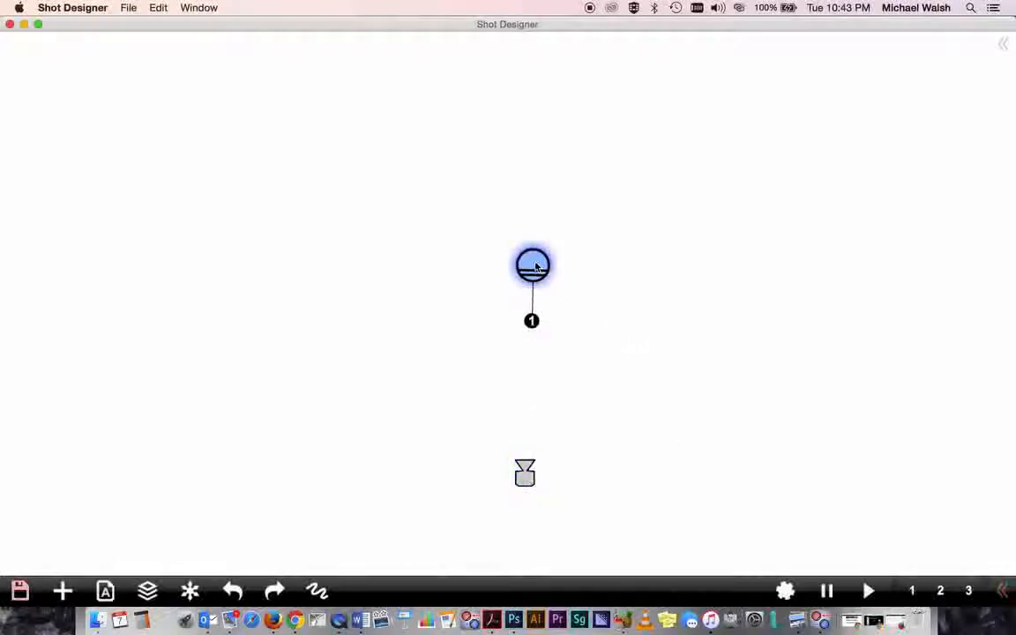
pyautogui.moveTo(535, 267); pyautogui.dragTo(529, 267)
pyautogui.moveTo(526, 323); pyautogui.dragTo(526, 322)
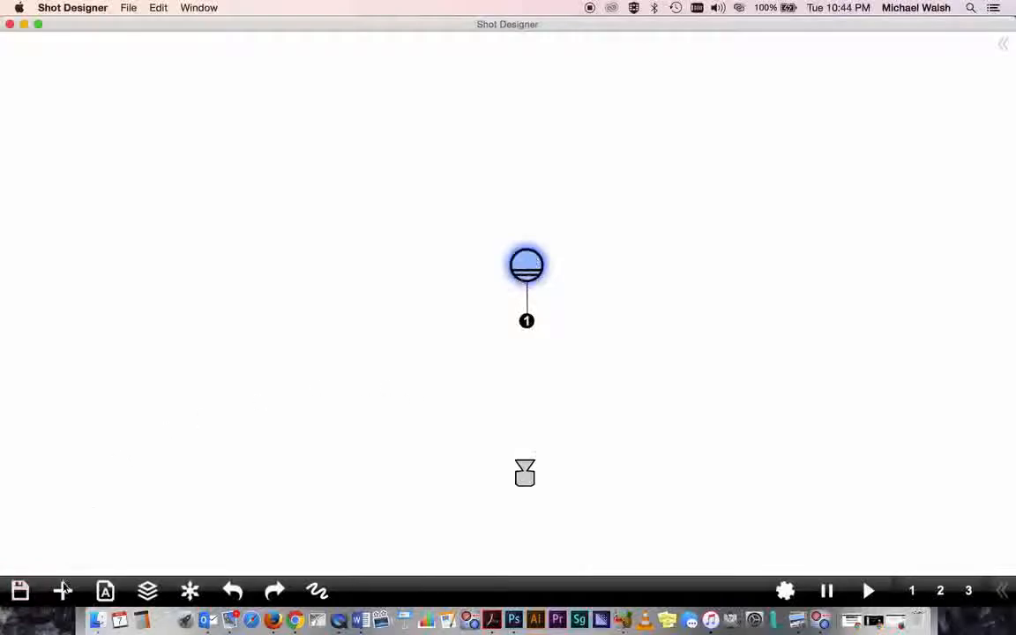
# - Add a Green Female character between the blue character and the camera, positioned just above the camera
pyautogui.click(63, 591)
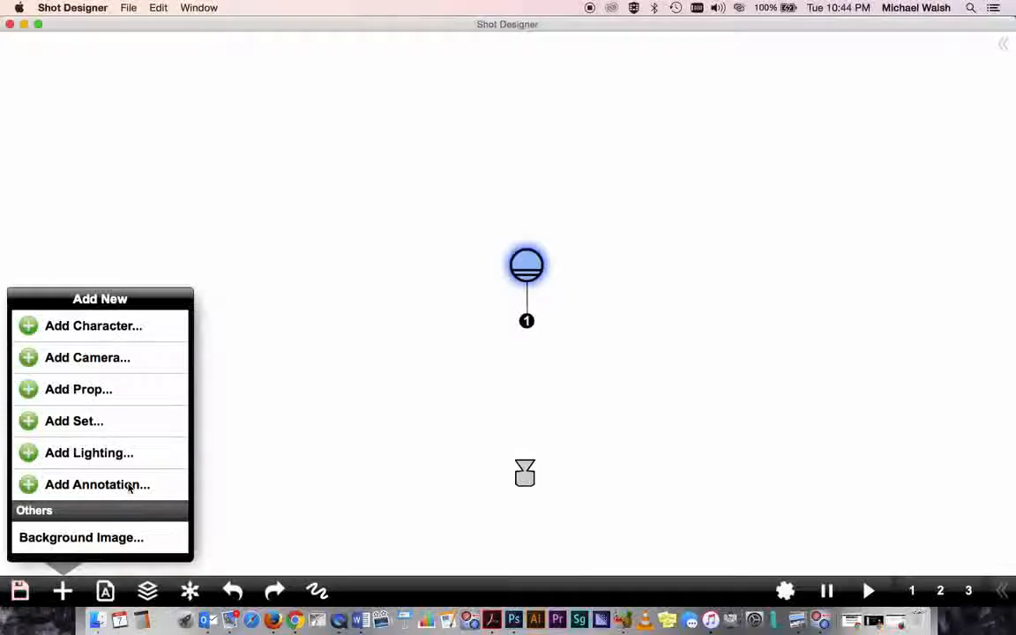
pyautogui.click(105, 329)
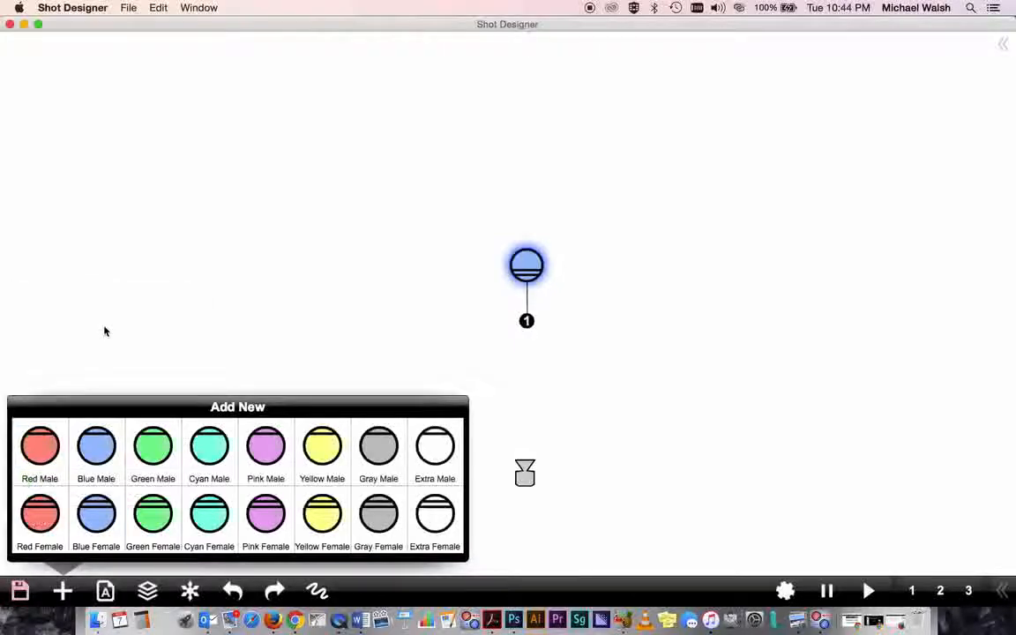
pyautogui.click(152, 516)
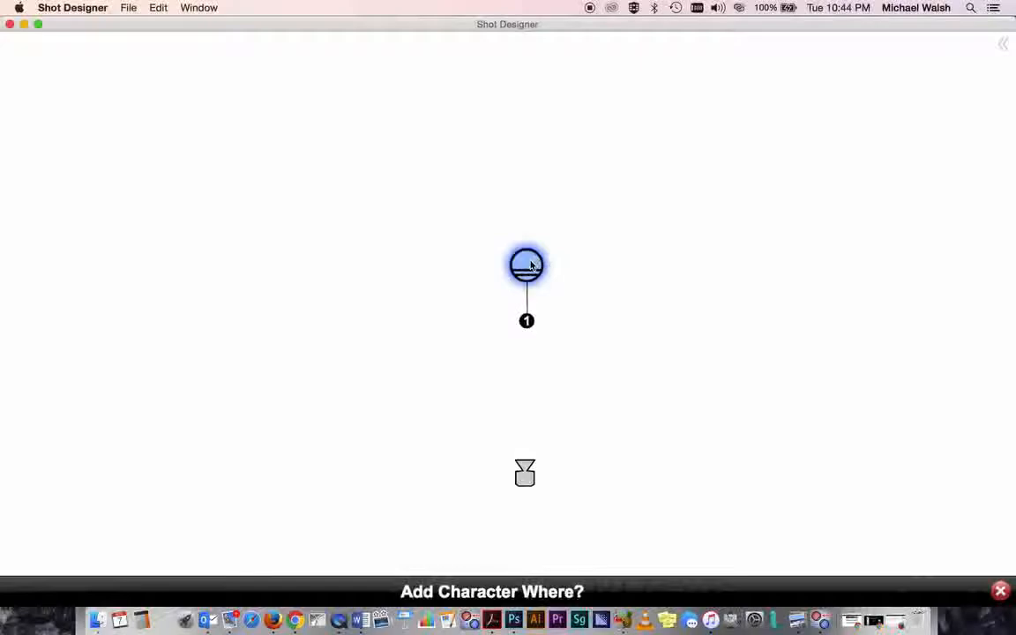
pyautogui.click(486, 382)
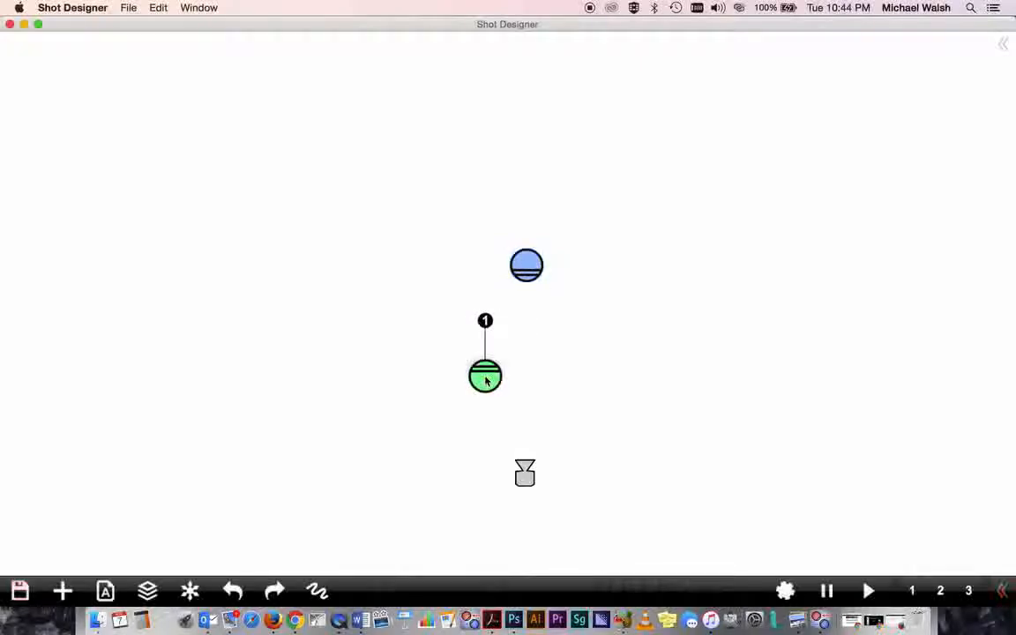
pyautogui.moveTo(487, 382); pyautogui.dragTo(502, 396)
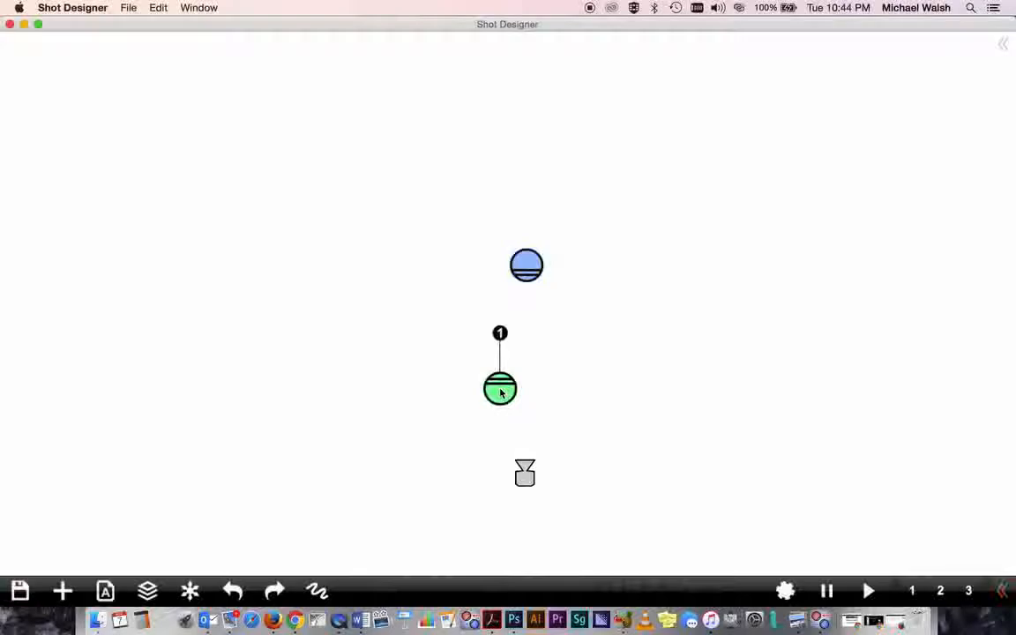
pyautogui.moveTo(501, 394); pyautogui.dragTo(501, 415)
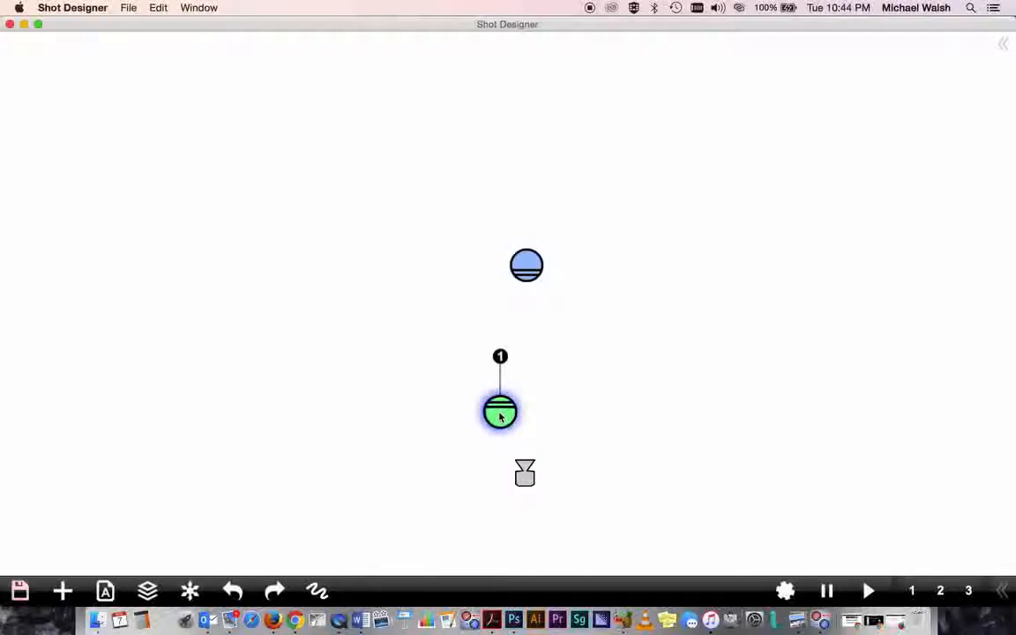
pyautogui.click(361, 403)
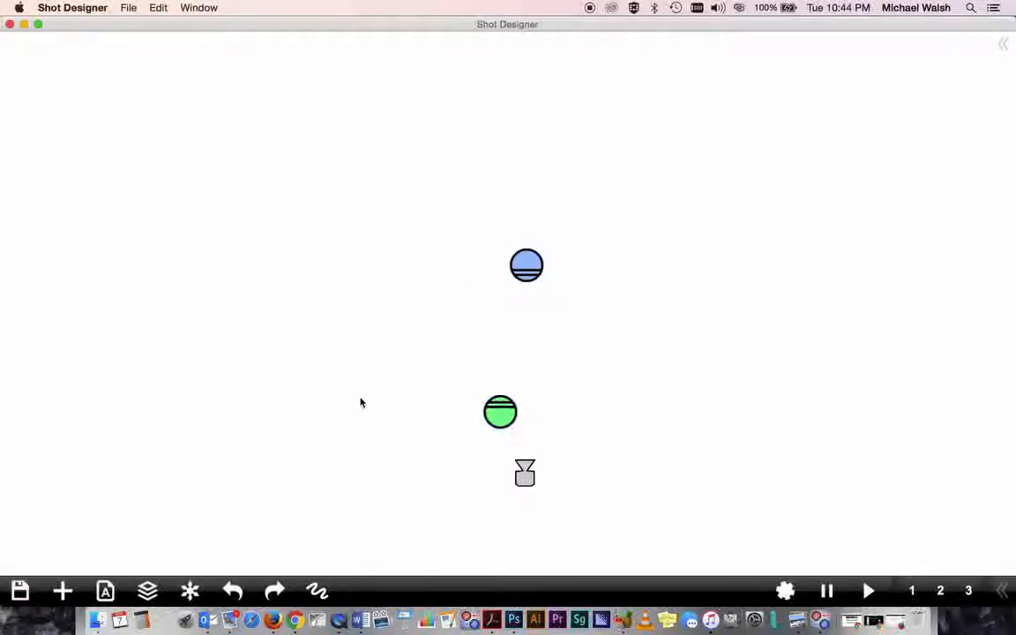
# - Add a Soft Box light left of the characters and aim it toward the upper right
pyautogui.click(63, 589)
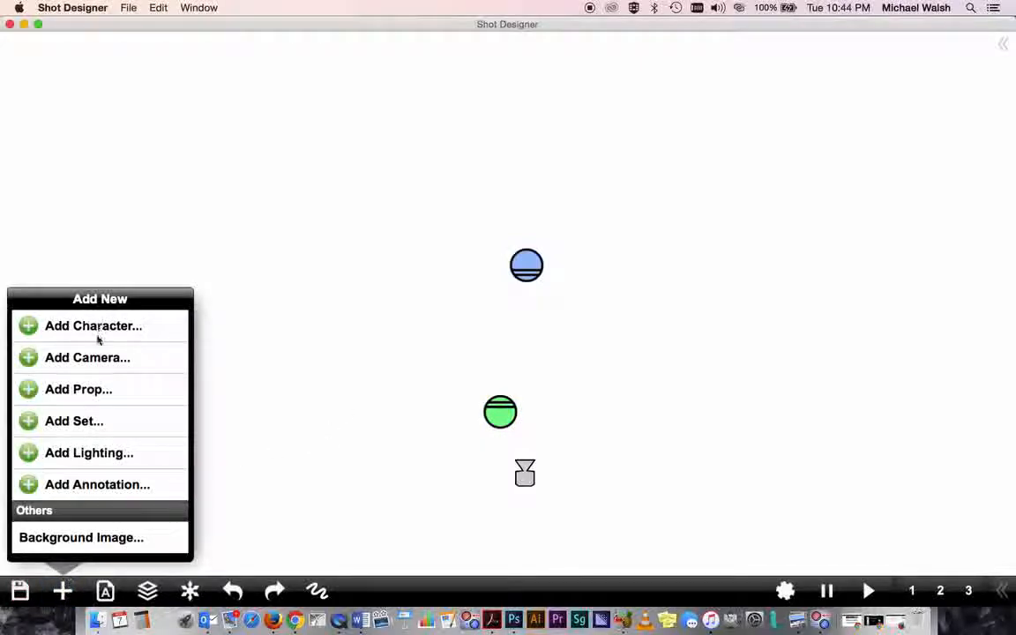
pyautogui.click(88, 452)
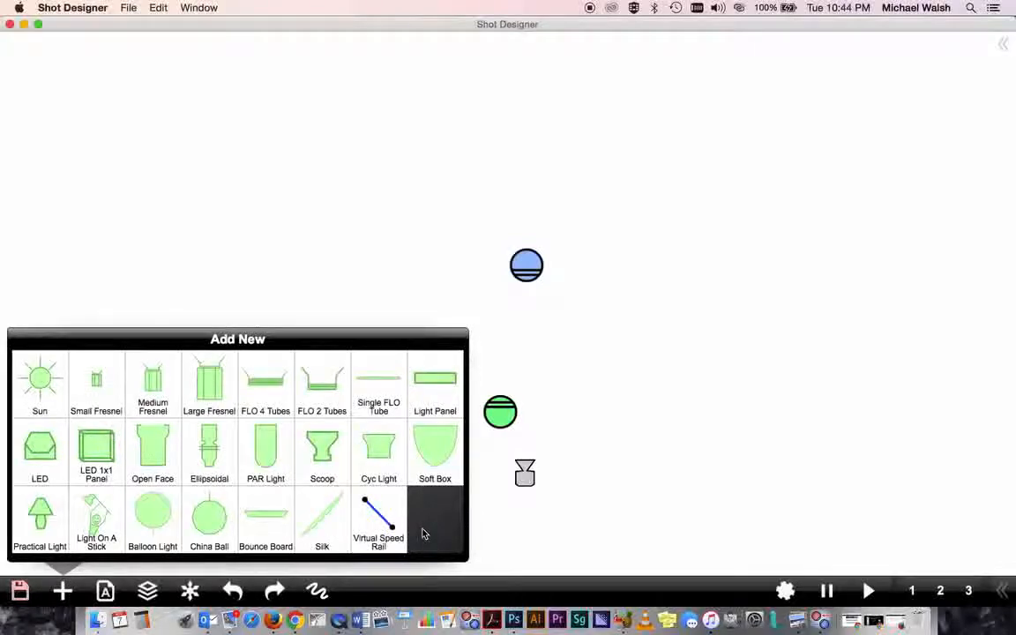
pyautogui.click(435, 447)
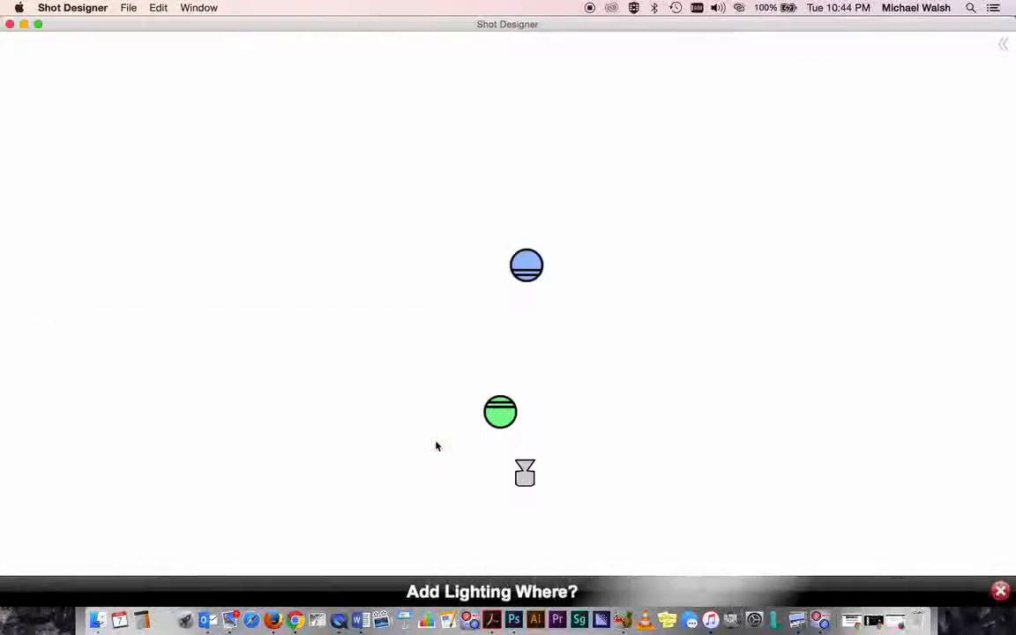
pyautogui.click(370, 384)
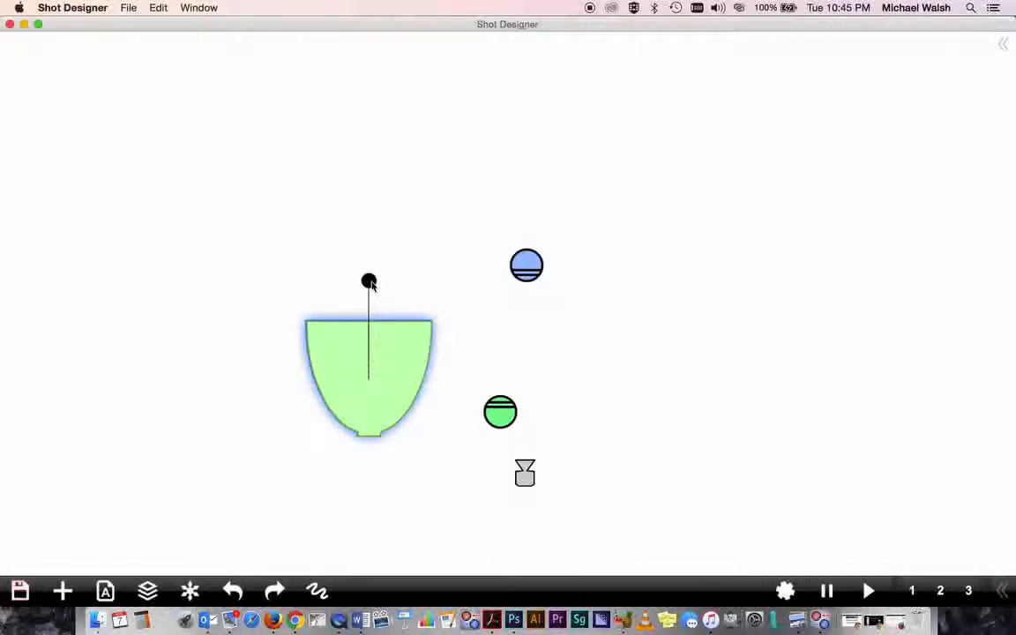
pyautogui.moveTo(371, 282); pyautogui.dragTo(443, 331)
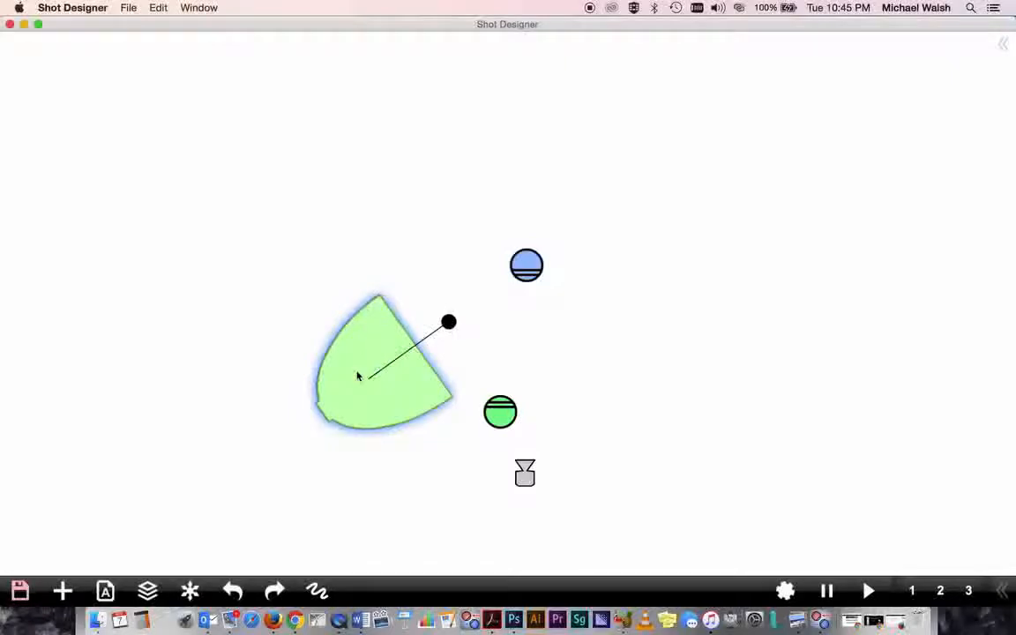
# - Make the soft box scalable and shrink it by pulling in its corner handle
pyautogui.click(358, 377)
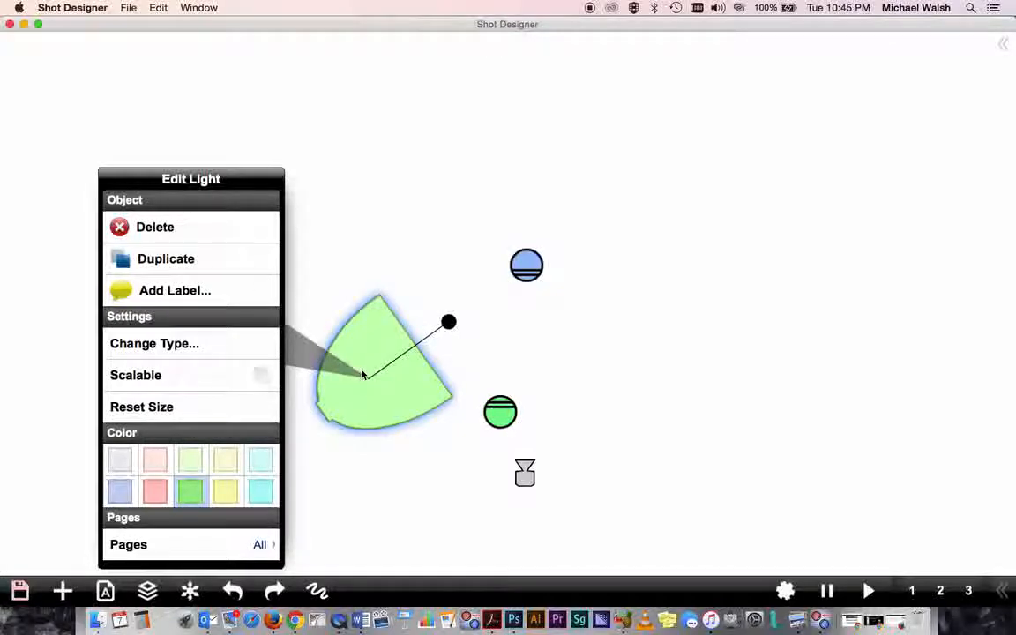
pyautogui.click(137, 379)
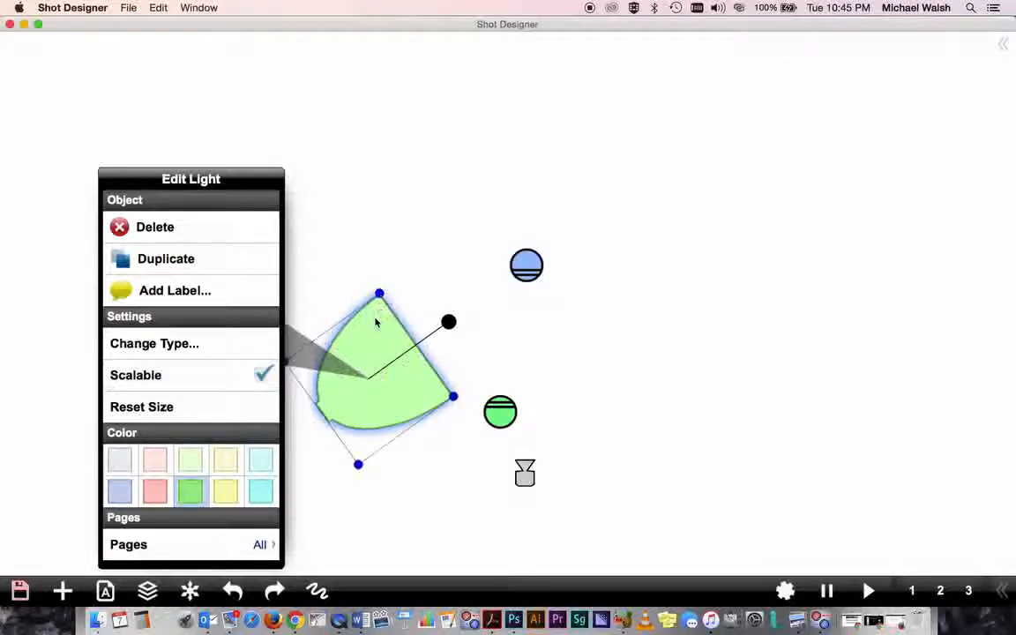
pyautogui.moveTo(381, 301); pyautogui.dragTo(384, 264)
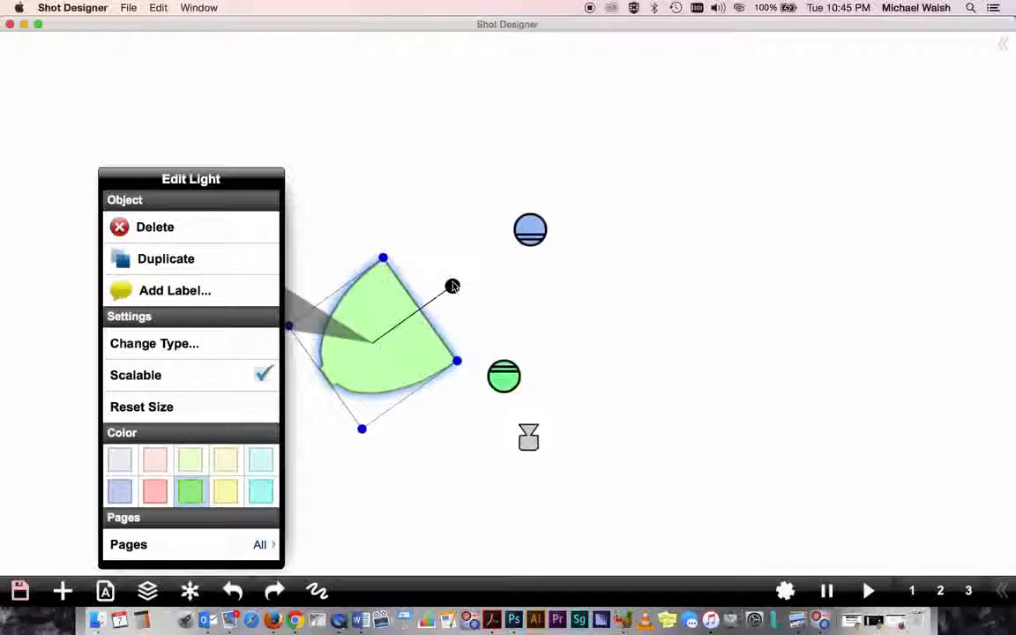
pyautogui.moveTo(452, 286)
pyautogui.mouseDown()
pyautogui.moveTo(438, 297)
pyautogui.moveTo(458, 282)
pyautogui.mouseUp()
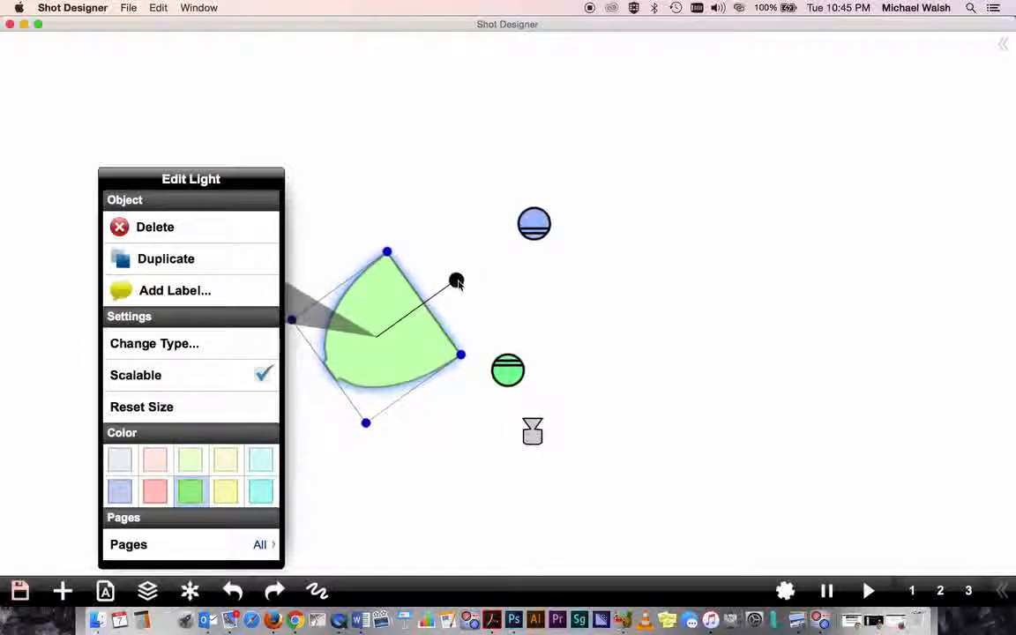
pyautogui.click(367, 424)
pyautogui.moveTo(367, 425); pyautogui.dragTo(369, 404)
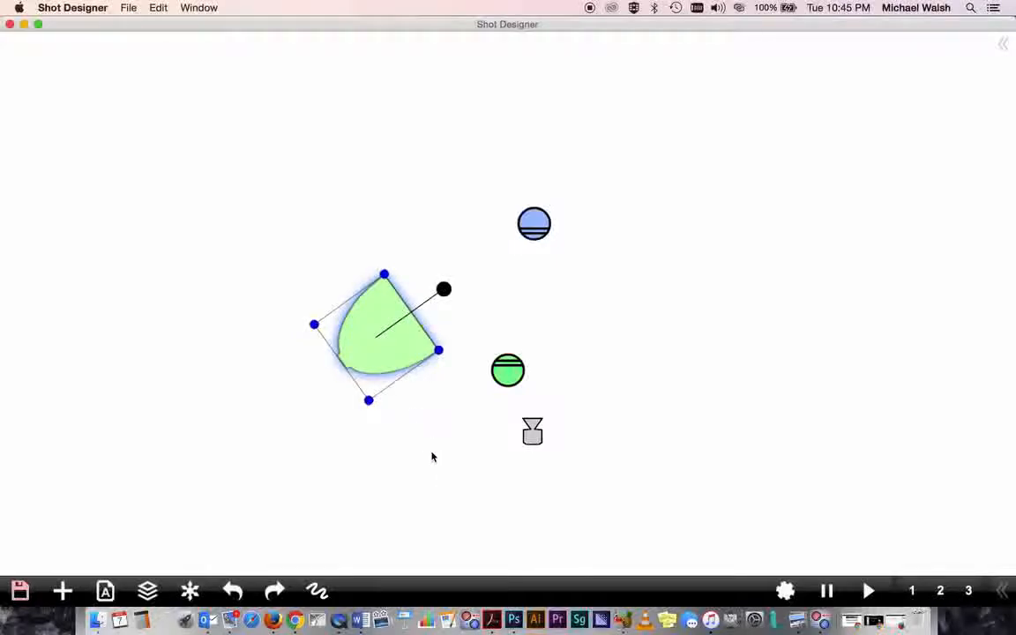
pyautogui.click(436, 419)
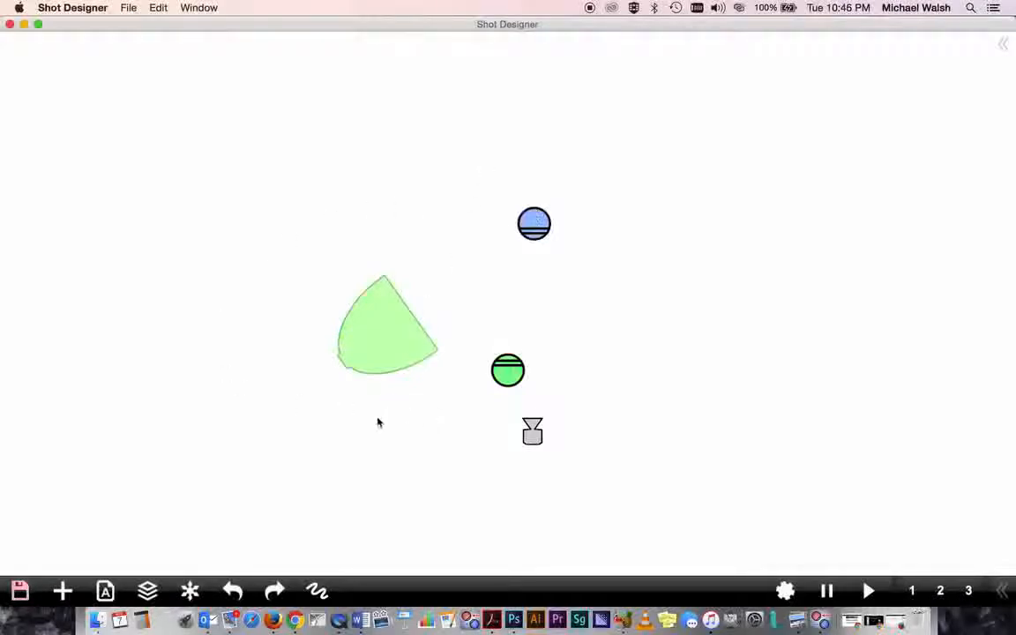
# - Rotate the soft box slightly and move it down and to the left
pyautogui.click(380, 343)
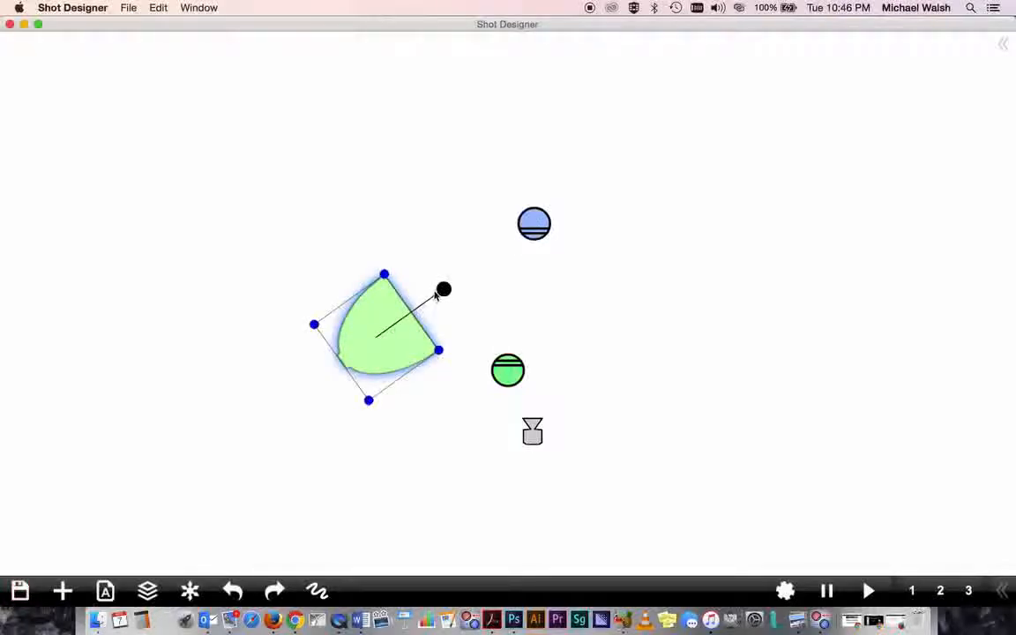
pyautogui.moveTo(445, 291)
pyautogui.mouseDown()
pyautogui.moveTo(426, 298)
pyautogui.moveTo(436, 302)
pyautogui.mouseUp()
pyautogui.moveTo(385, 340); pyautogui.dragTo(341, 367)
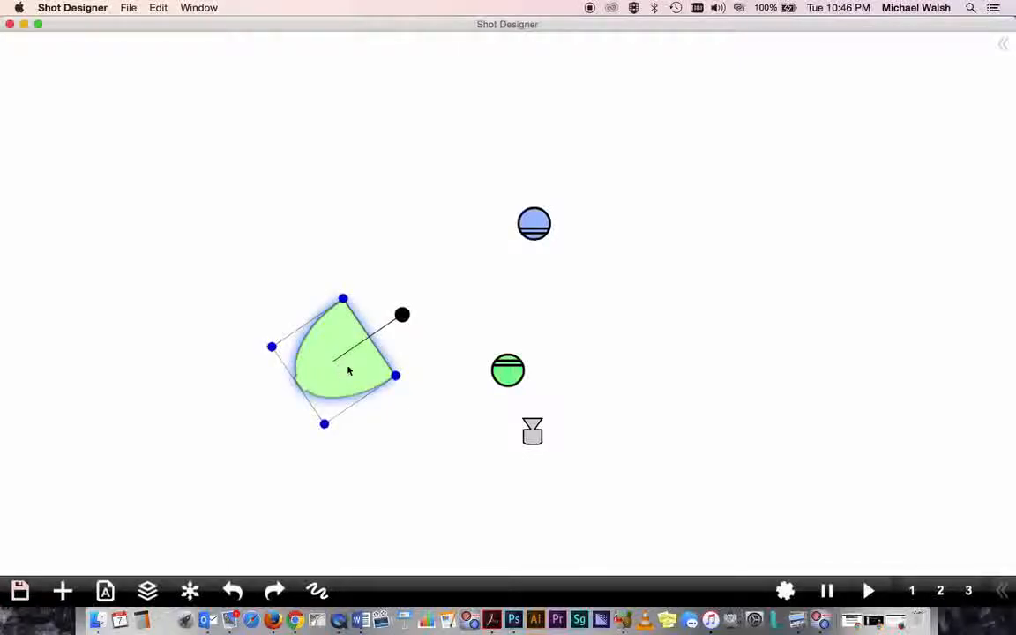
pyautogui.click(402, 430)
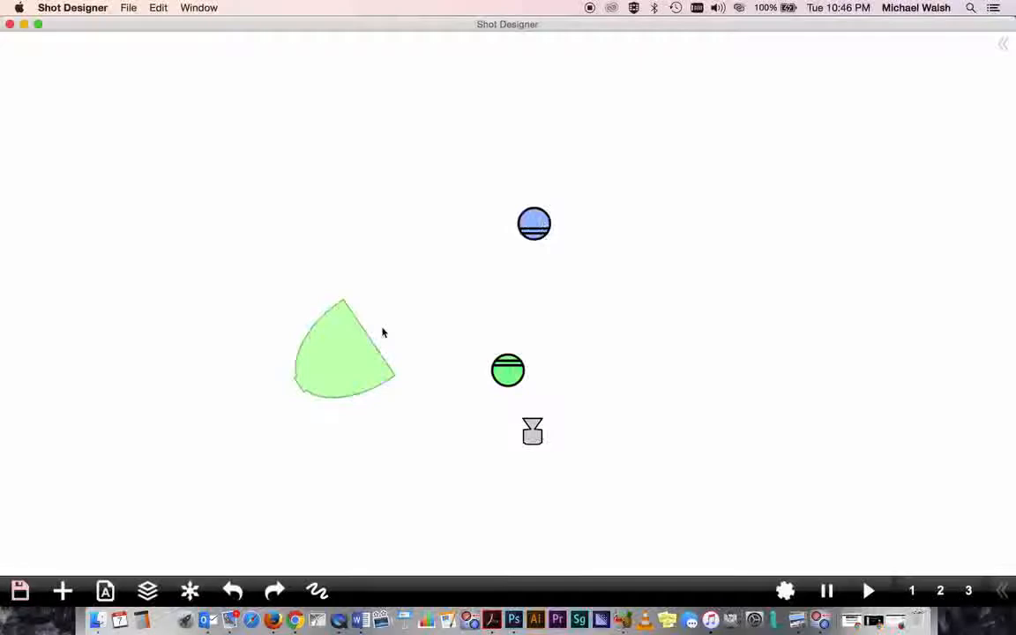
# - Add a China Ball light right of the green character and aim it toward the upper left
pyautogui.click(63, 589)
pyautogui.click(88, 453)
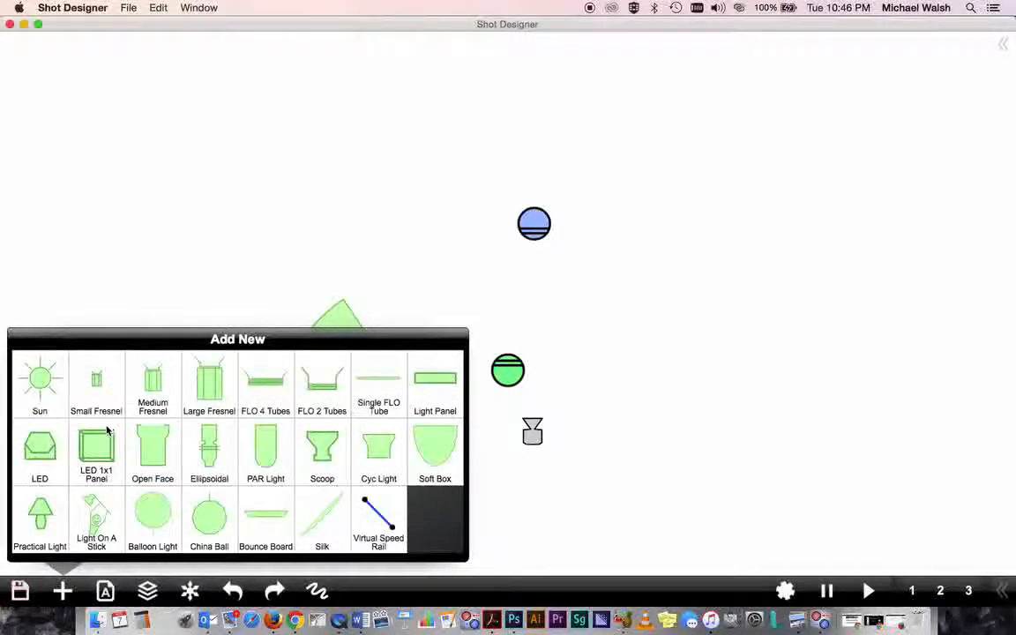
pyautogui.click(208, 514)
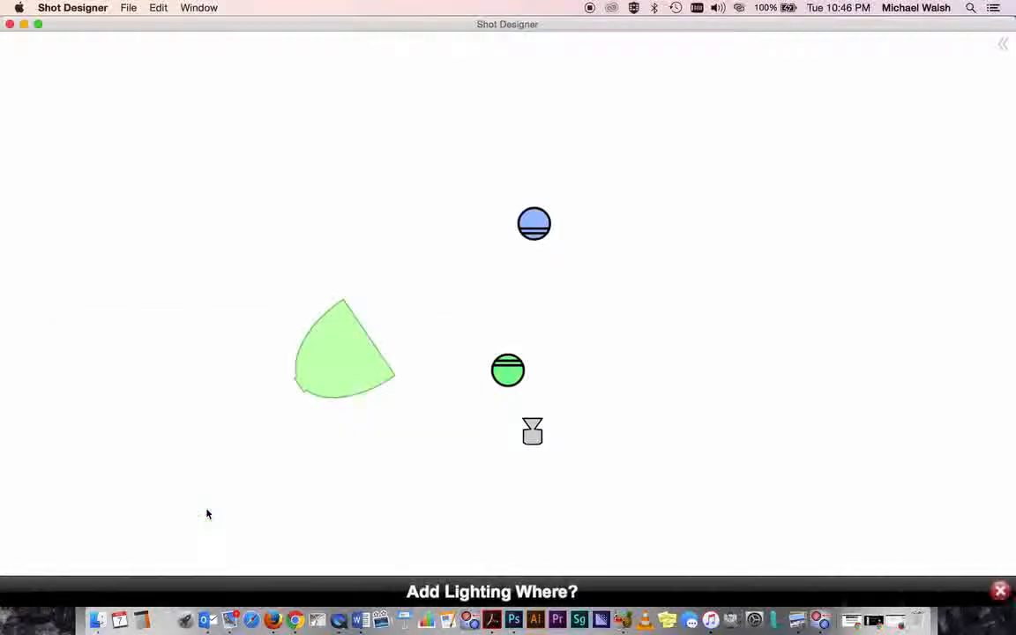
pyautogui.click(689, 363)
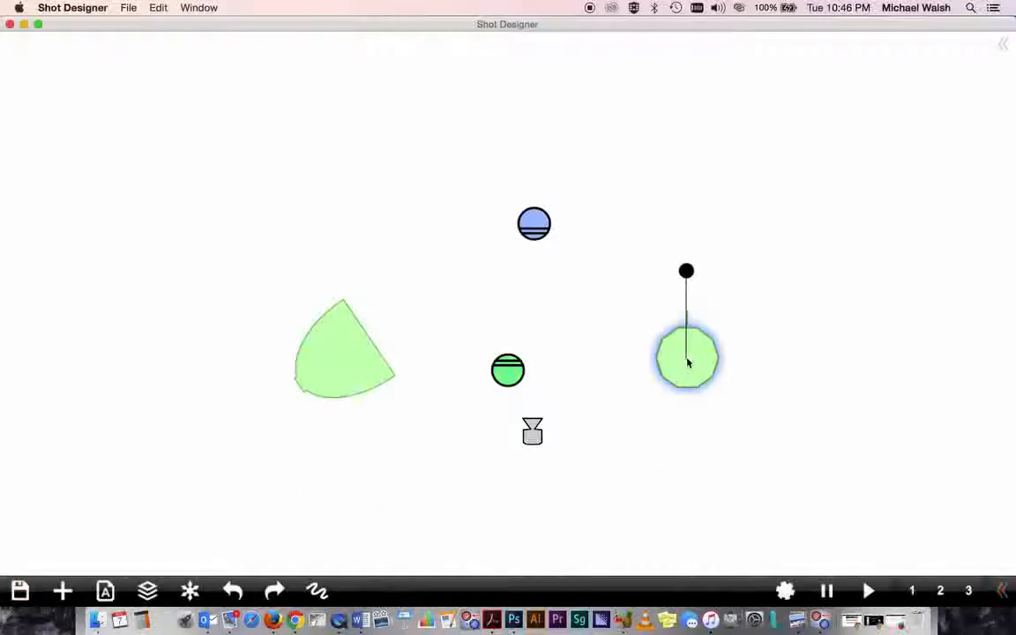
pyautogui.moveTo(686, 270); pyautogui.dragTo(608, 290)
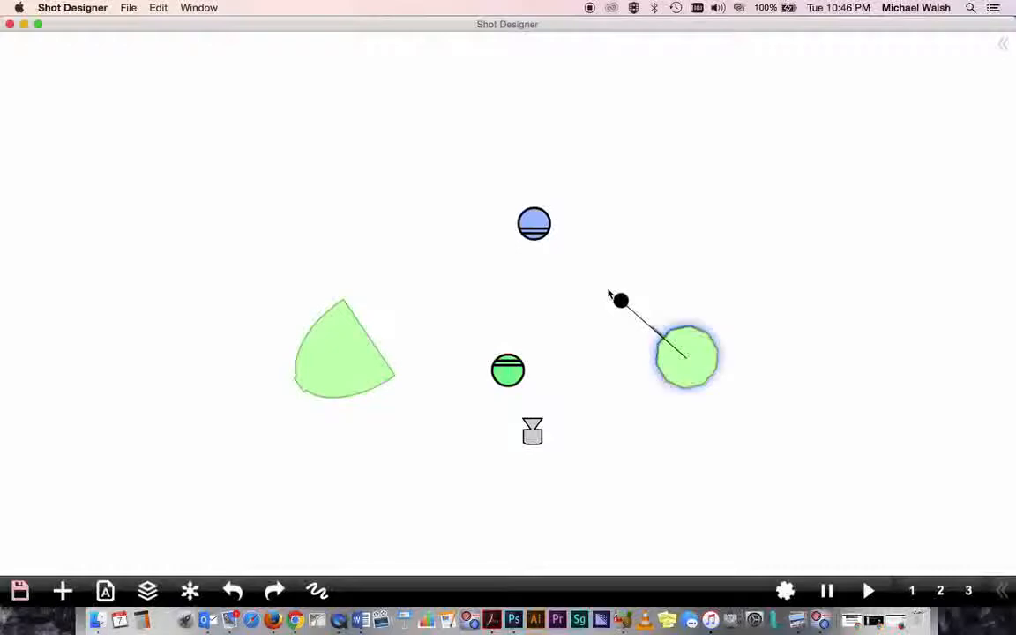
pyautogui.click(683, 425)
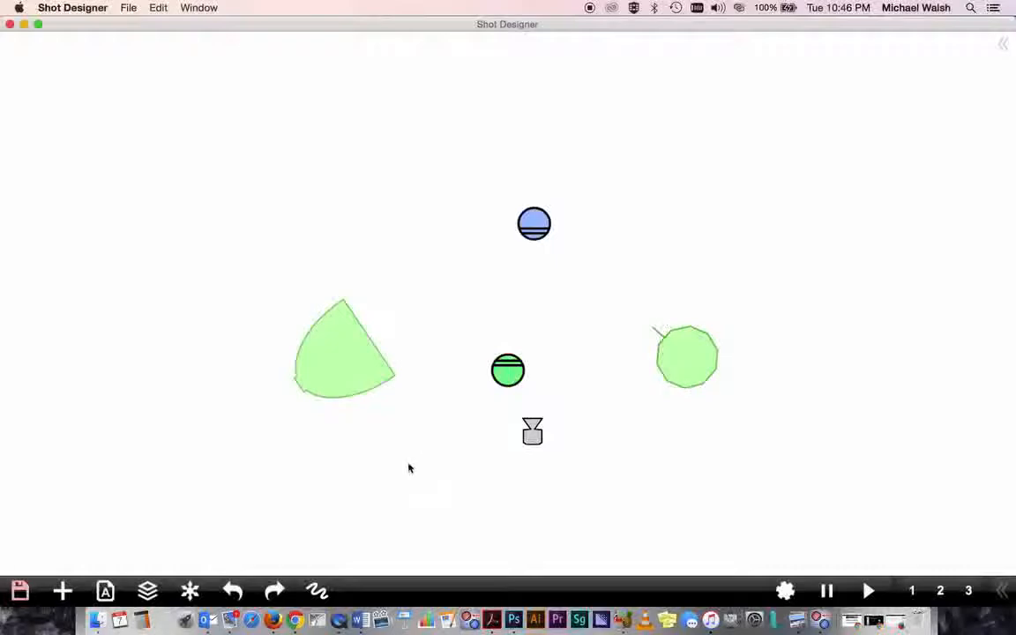
# - Add an LED 1x1 Panel light near the top of the scene, above and right of the blue character
pyautogui.click(62, 593)
pyautogui.click(103, 452)
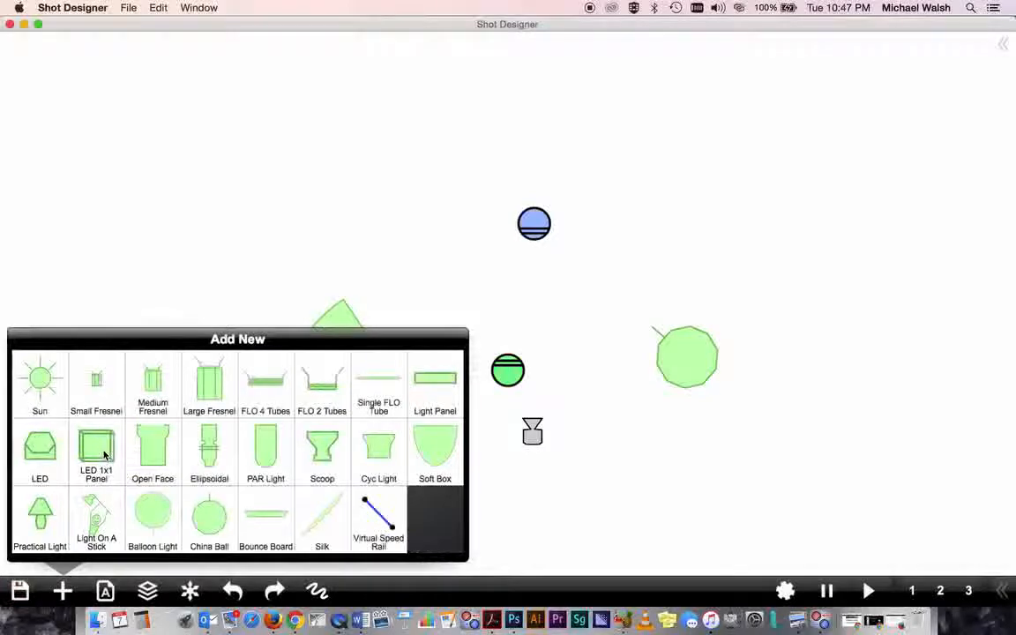
pyautogui.click(97, 449)
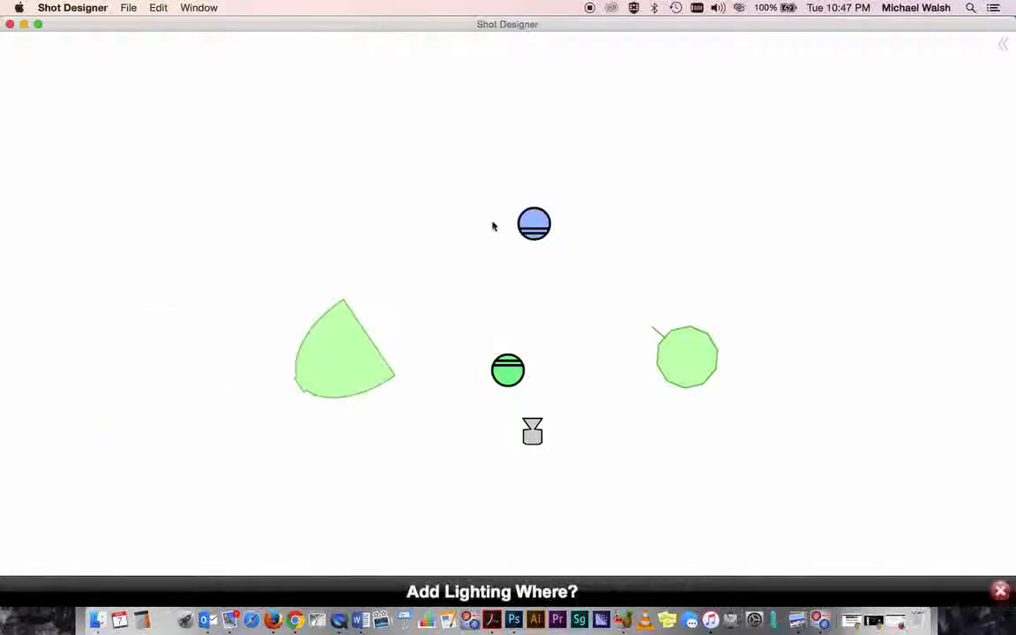
pyautogui.click(656, 70)
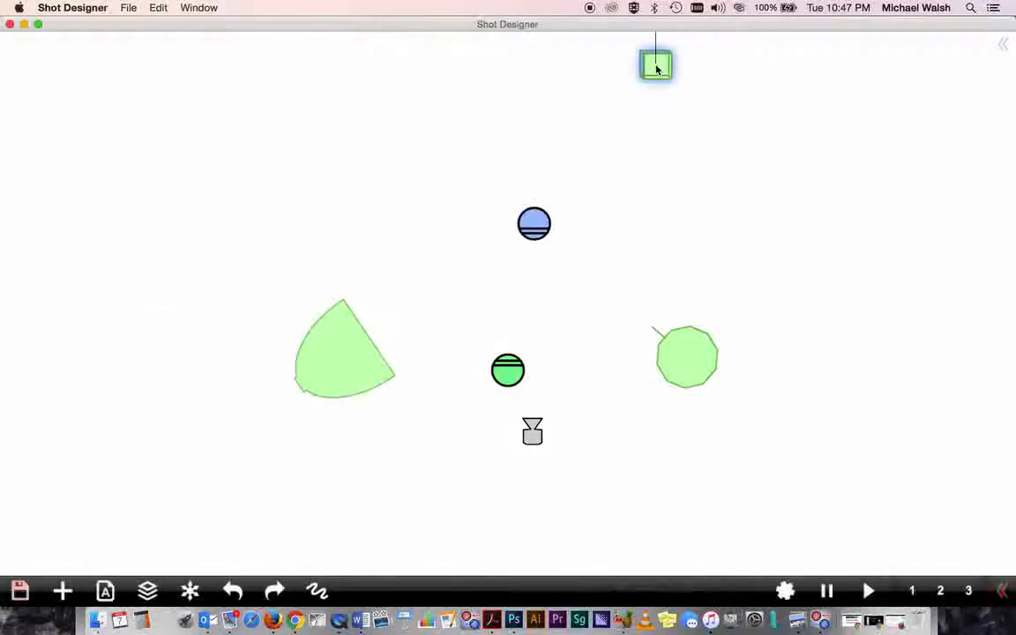
# - Rotate the LED 1x1 Panel to aim down toward the lower left and settle it just above the blue character's right
pyautogui.moveTo(657, 70); pyautogui.dragTo(636, 110)
pyautogui.moveTo(637, 56); pyautogui.dragTo(588, 169)
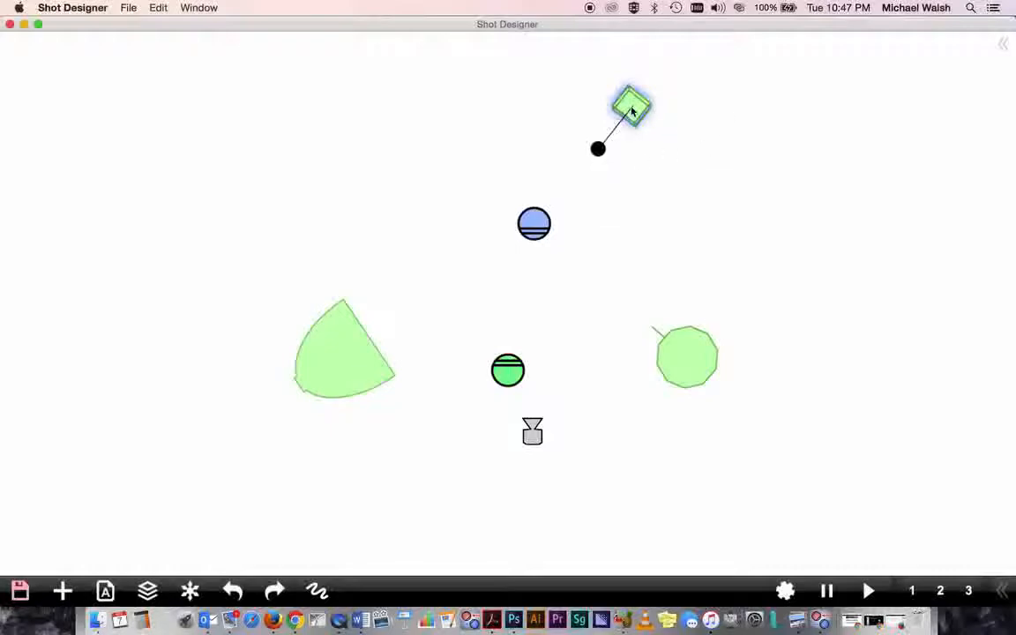
pyautogui.moveTo(631, 110); pyautogui.dragTo(649, 87)
pyautogui.moveTo(649, 79)
pyautogui.mouseDown()
pyautogui.moveTo(668, 78)
pyautogui.moveTo(641, 74)
pyautogui.moveTo(652, 76)
pyautogui.mouseUp()
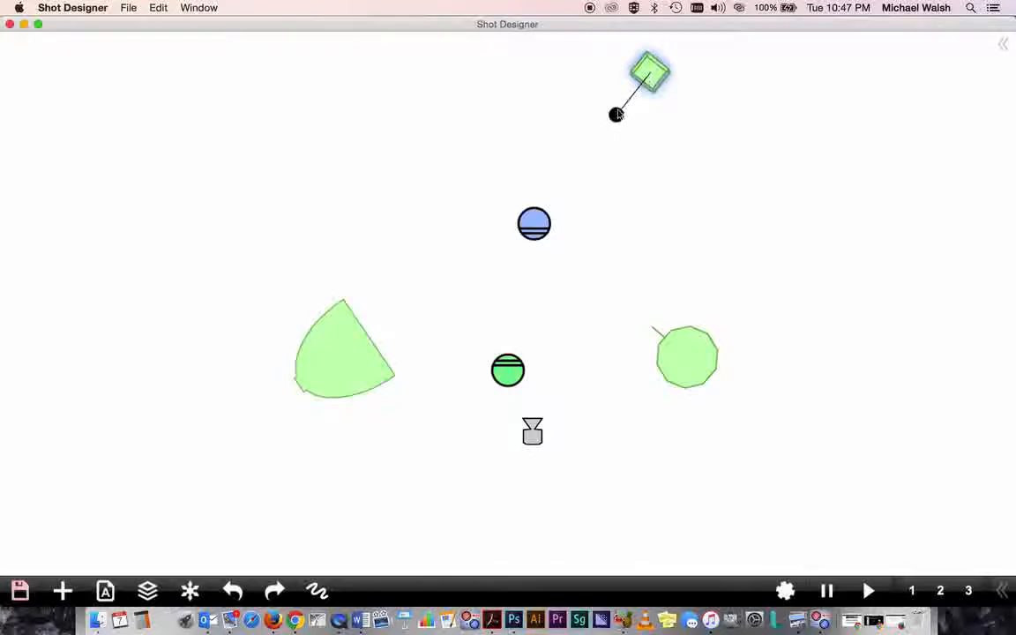
pyautogui.moveTo(616, 117); pyautogui.dragTo(618, 116)
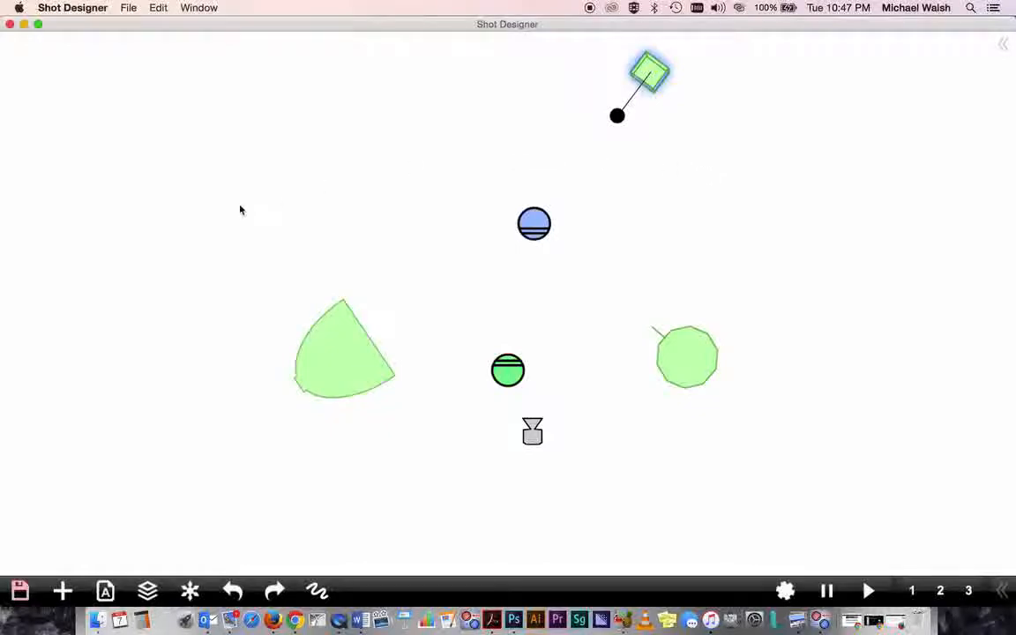
# - Add a Bounce Board light below the LED panel, above and right of the blue character, aimed upward
pyautogui.click(62, 591)
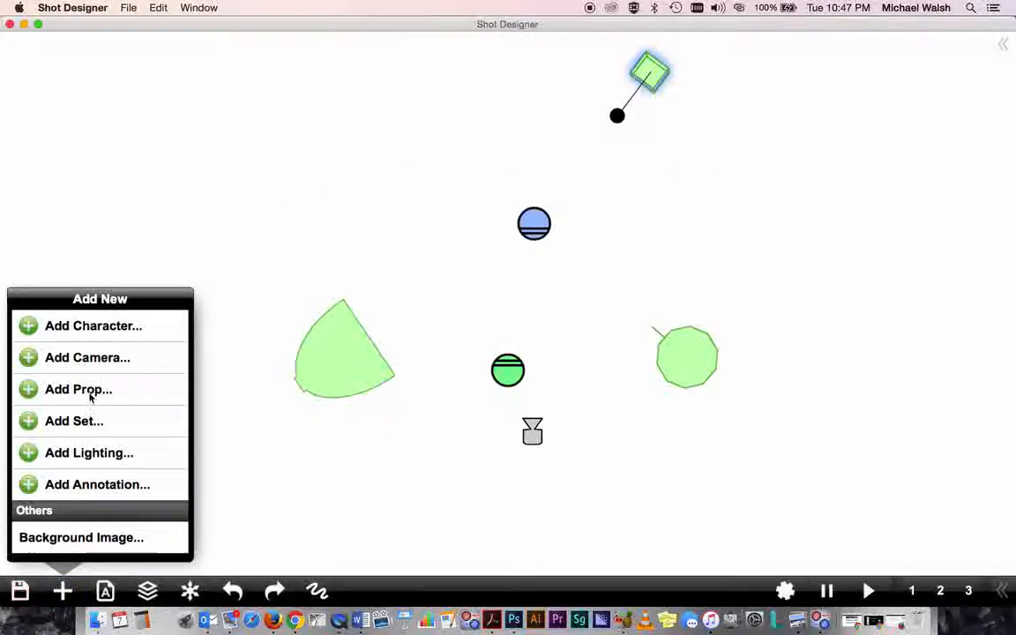
pyautogui.click(91, 453)
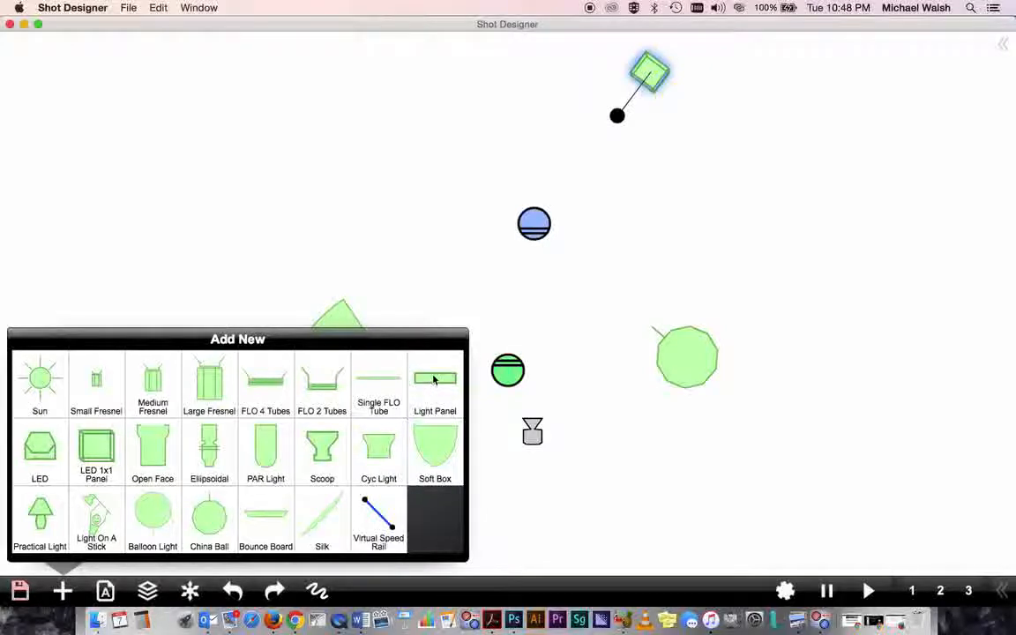
pyautogui.click(272, 516)
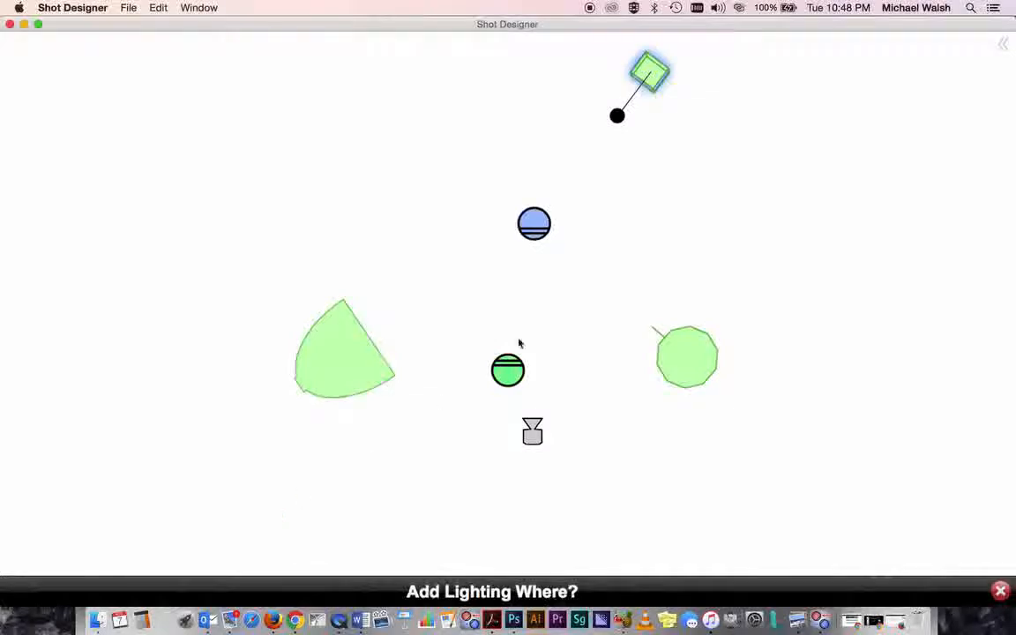
pyautogui.click(663, 182)
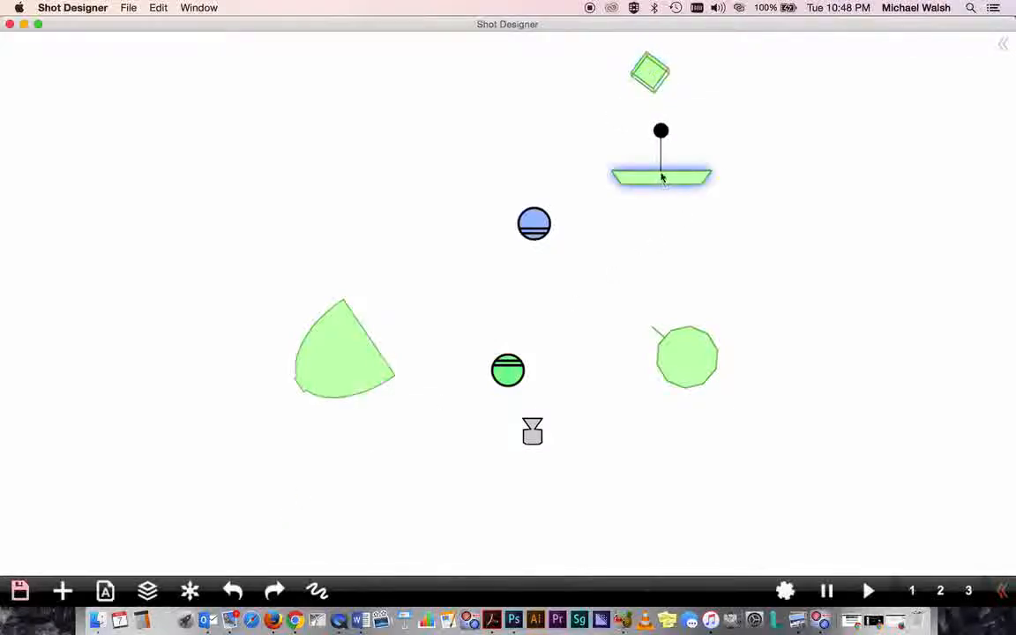
pyautogui.moveTo(664, 132)
pyautogui.mouseDown()
pyautogui.moveTo(659, 166)
pyautogui.moveTo(663, 152)
pyautogui.mouseUp()
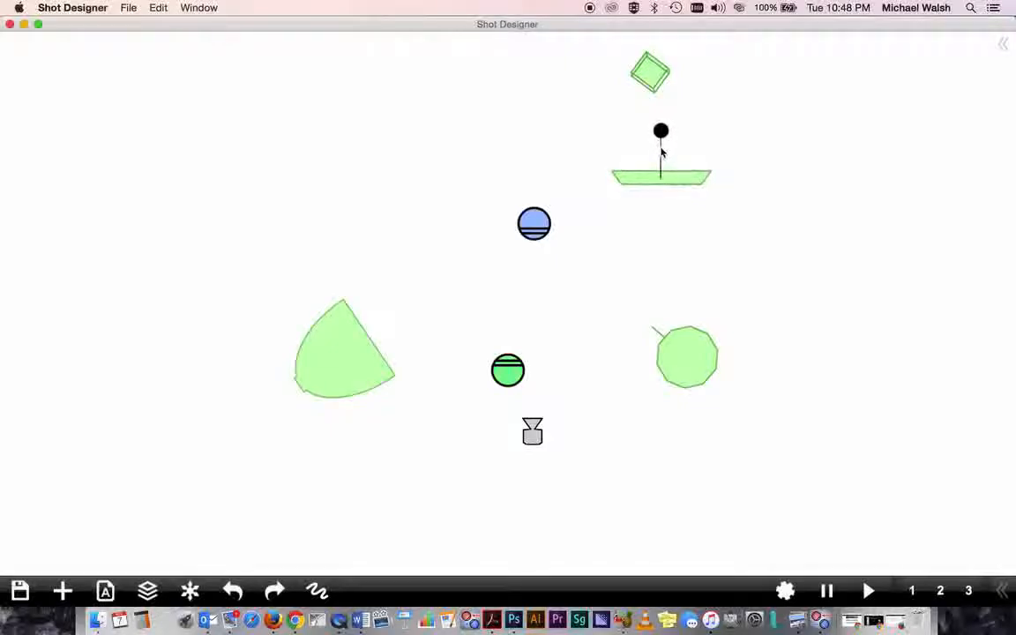
# - Make the bounce board scalable and narrow it by pulling in its corner handle
pyautogui.click(663, 181)
pyautogui.moveTo(663, 181); pyautogui.dragTo(655, 160)
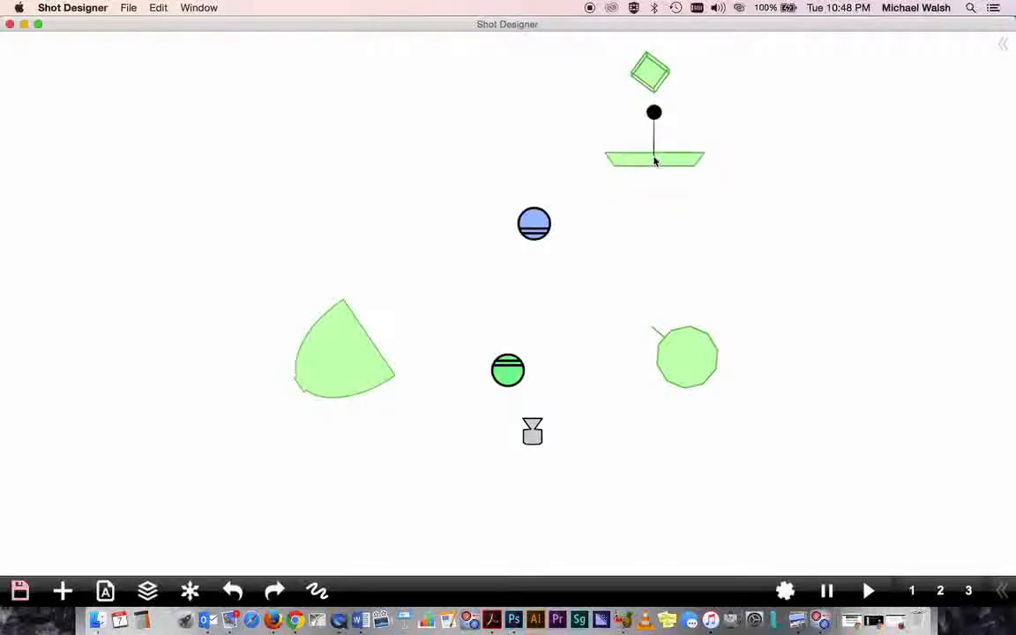
pyautogui.click(655, 160)
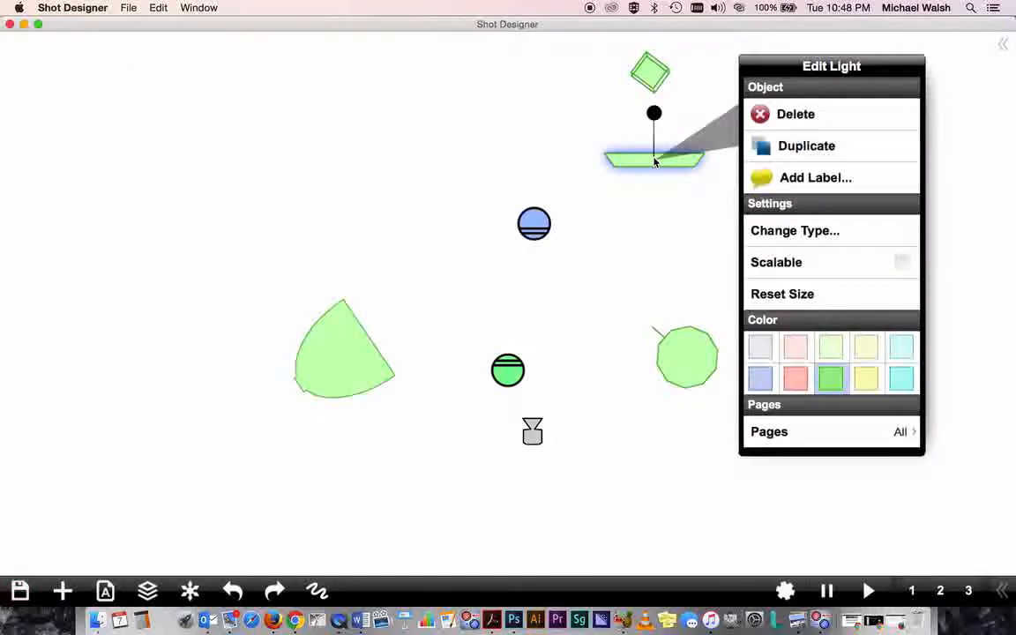
pyautogui.click(764, 265)
pyautogui.click(693, 236)
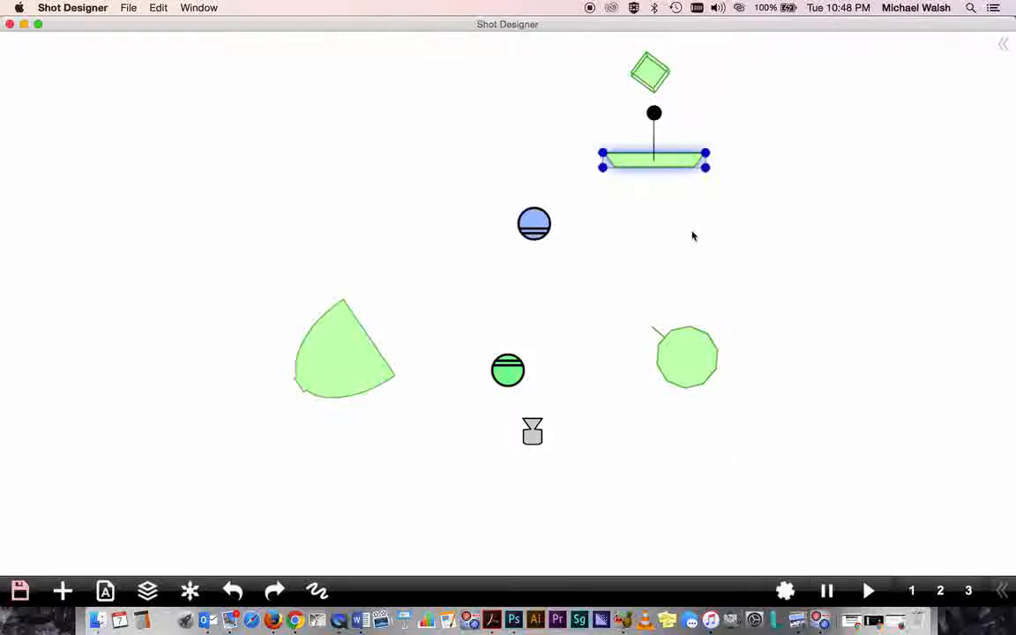
pyautogui.moveTo(706, 167); pyautogui.dragTo(693, 166)
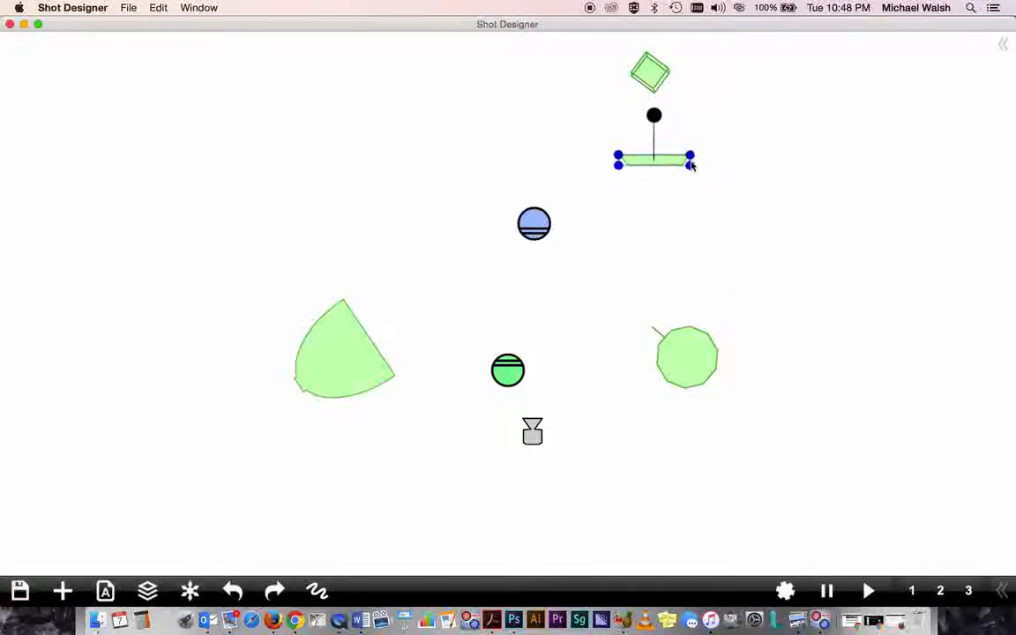
pyautogui.click(658, 168)
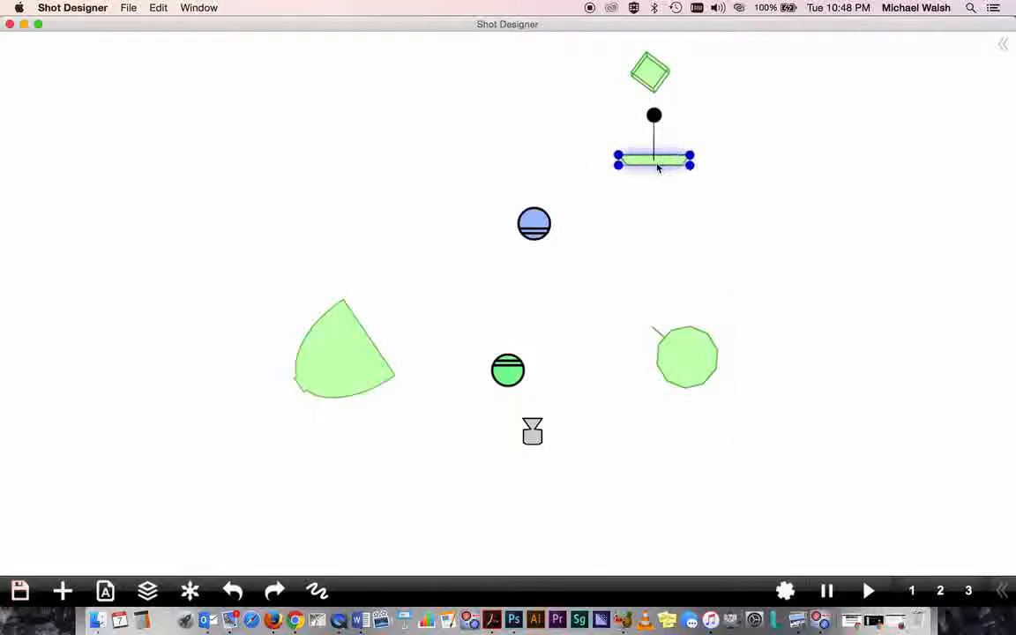
# - Reposition the narrowed bounce board slightly up and right, directly below the LED panel
pyautogui.rightClick(658, 168)
pyautogui.click(659, 117)
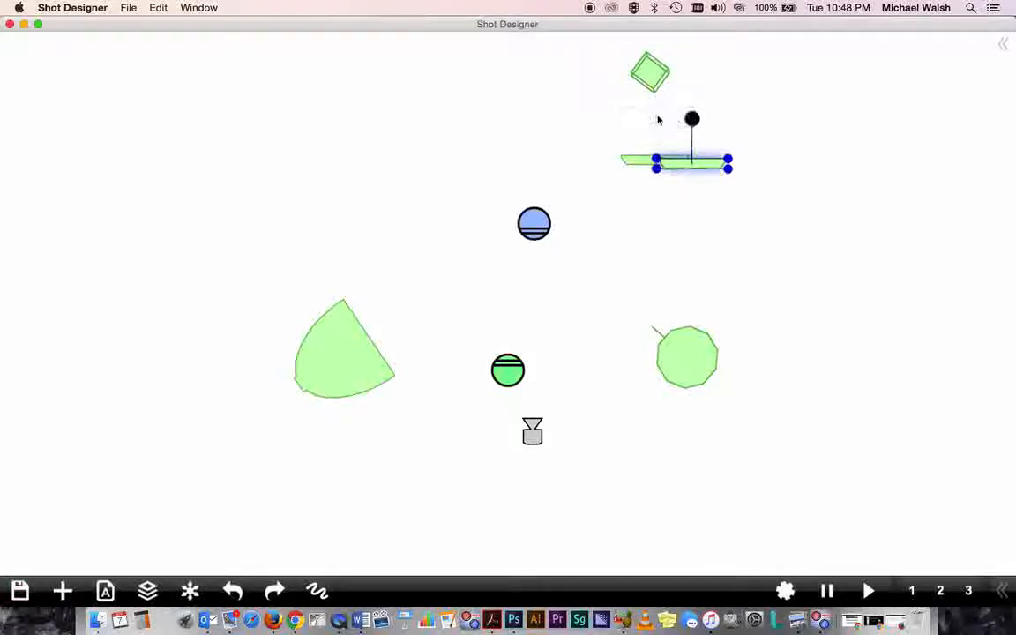
pyautogui.press('Delete')
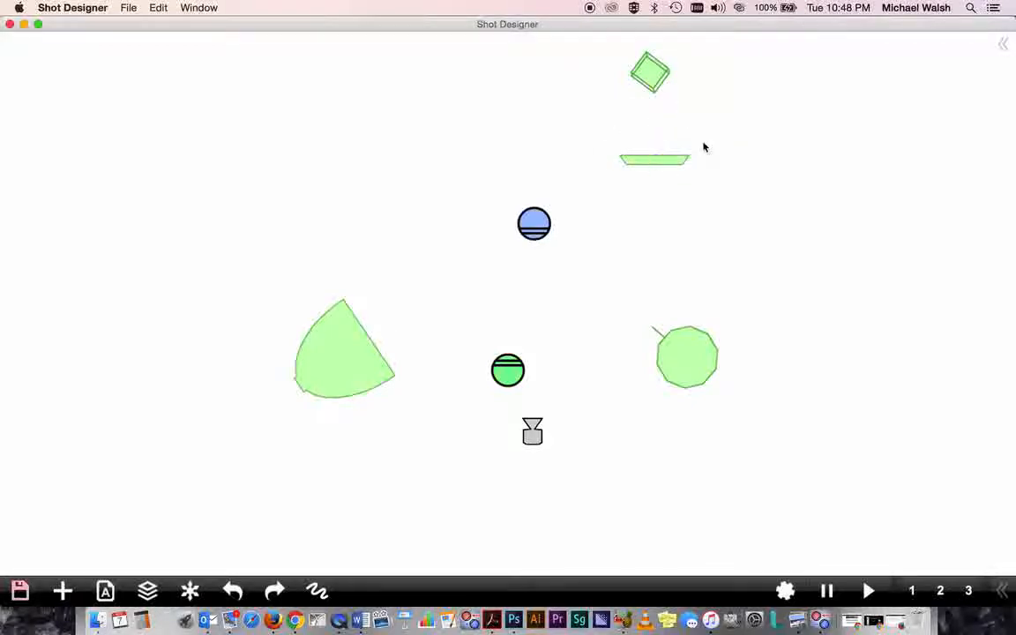
pyautogui.click(657, 167)
pyautogui.moveTo(657, 168)
pyautogui.mouseDown()
pyautogui.moveTo(657, 126)
pyautogui.moveTo(666, 154)
pyautogui.mouseUp()
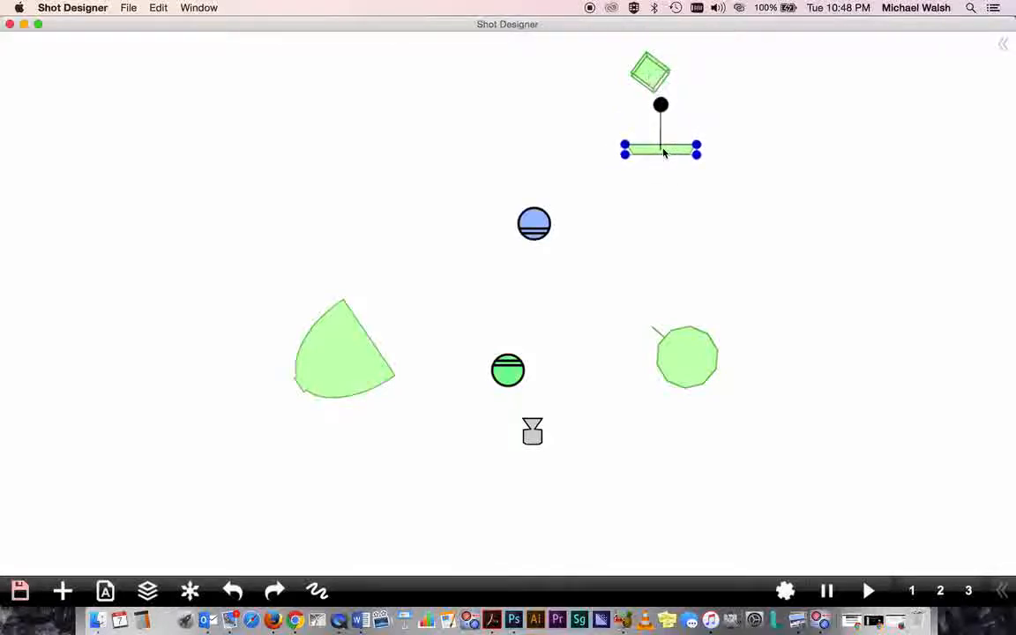
pyautogui.click(672, 239)
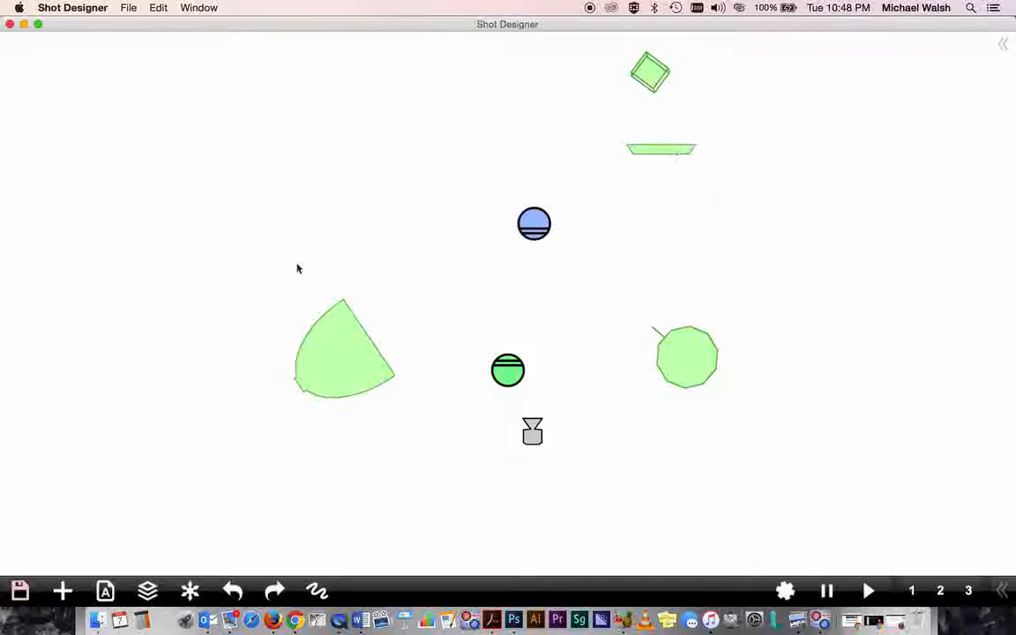
# - Add a caption reading 18x24" solid cutter just below the bounce board
pyautogui.click(63, 589)
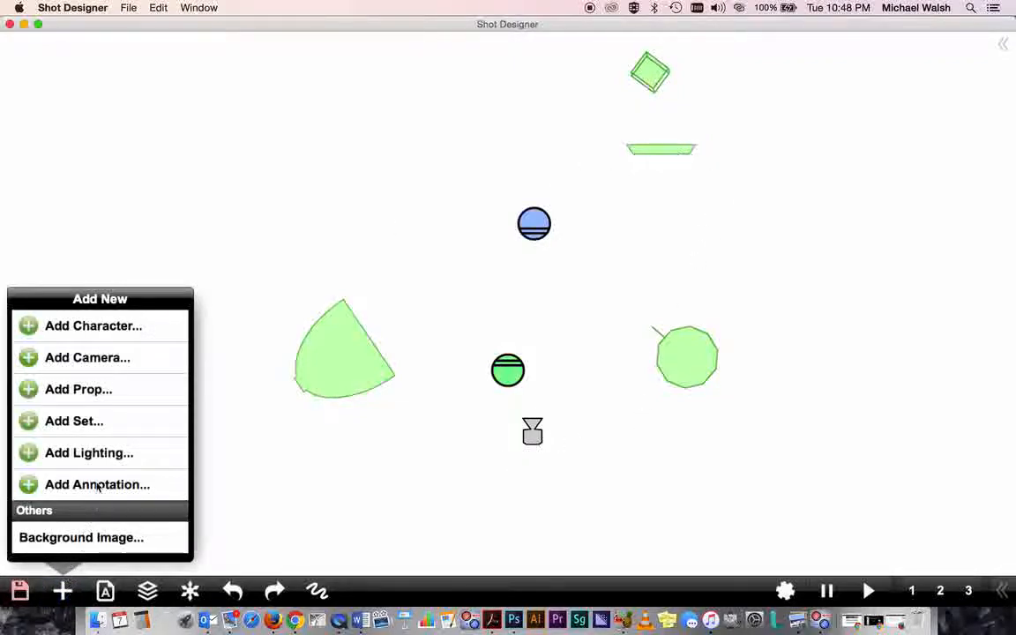
pyautogui.click(97, 483)
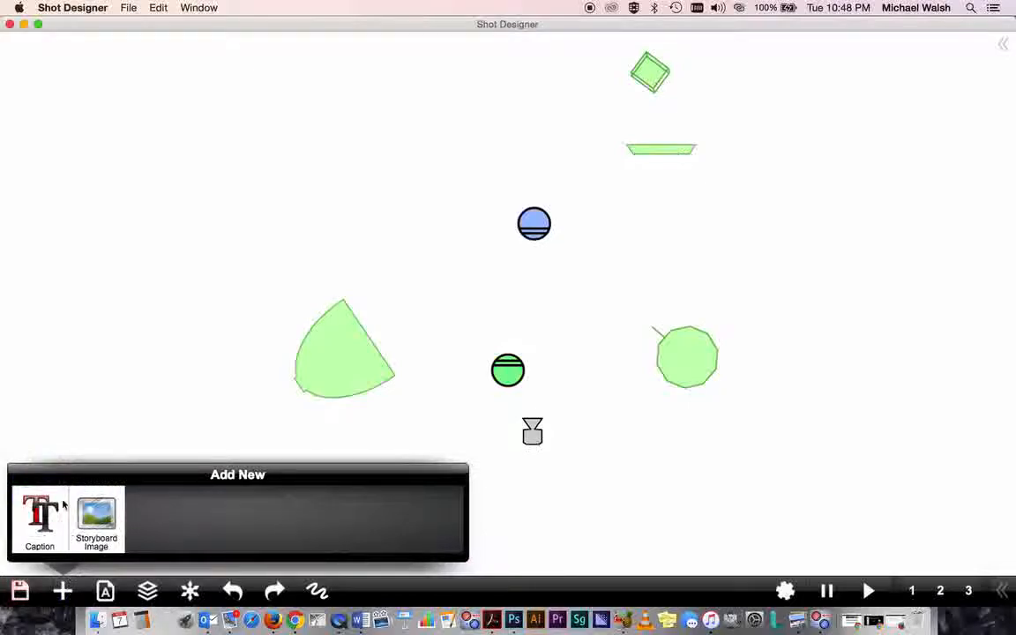
pyautogui.click(45, 523)
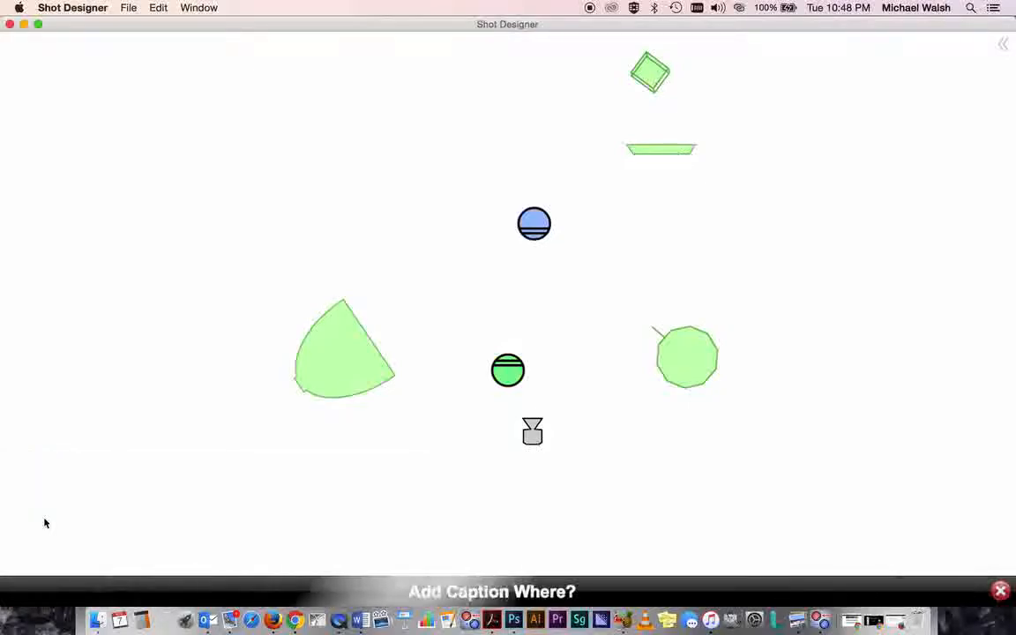
pyautogui.click(667, 176)
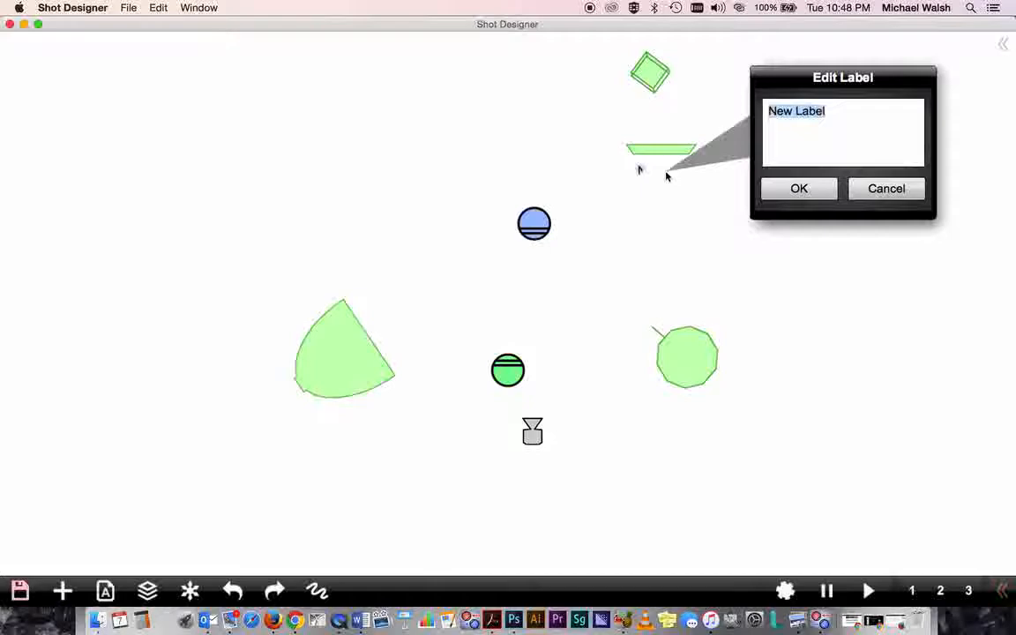
pyautogui.write('18x')
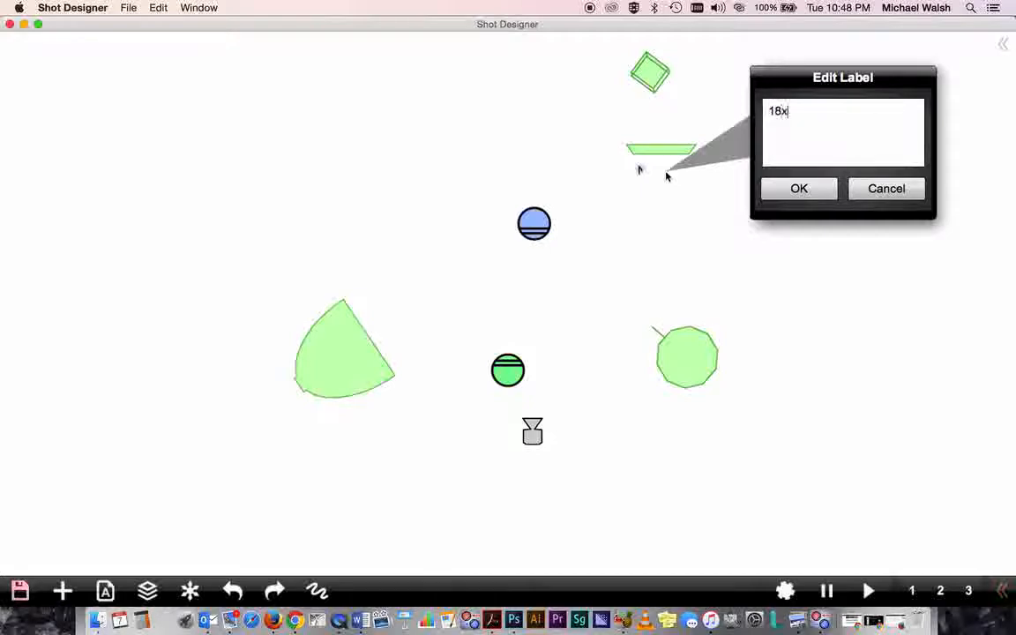
pyautogui.write('24" solid cu')
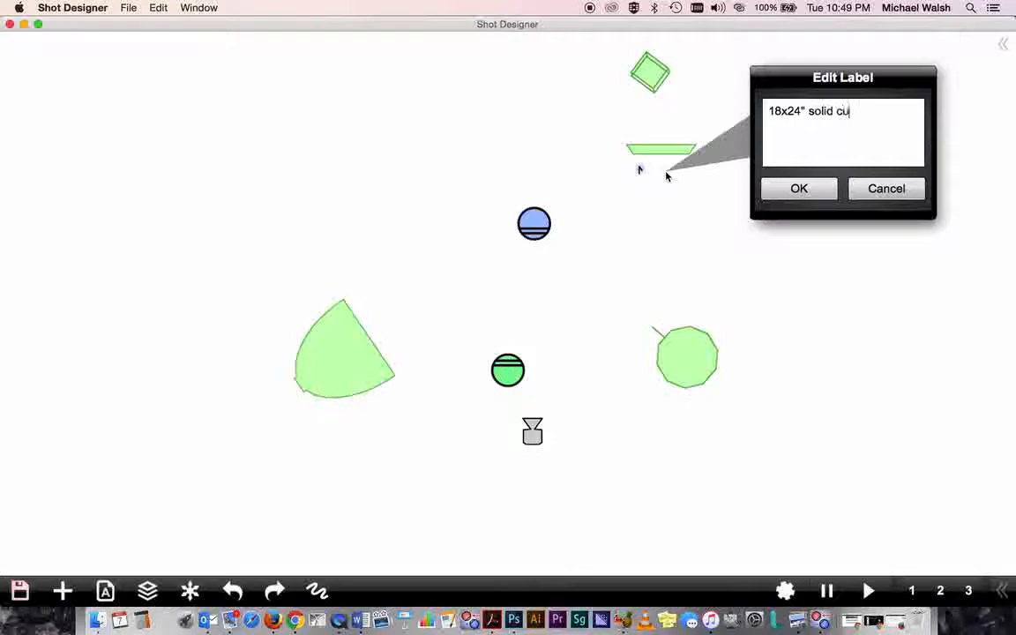
pyautogui.write('tter')
pyautogui.press('Return')
pyautogui.click(767, 191)
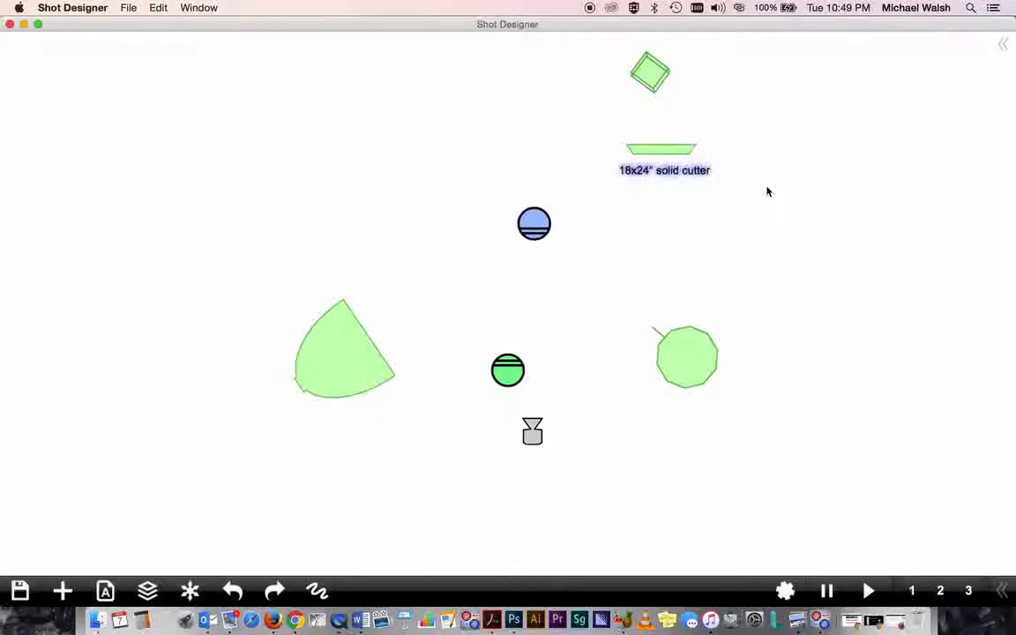
pyautogui.click(686, 232)
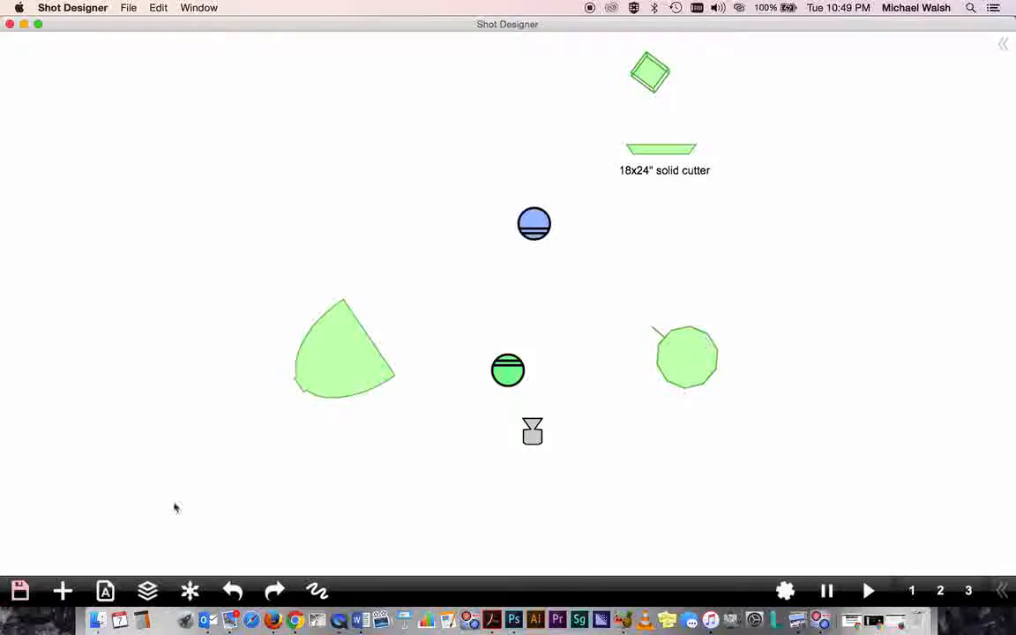
# - Add a caption reading 32" china lantern @ 1/2 power. below the China Ball light
pyautogui.click(63, 591)
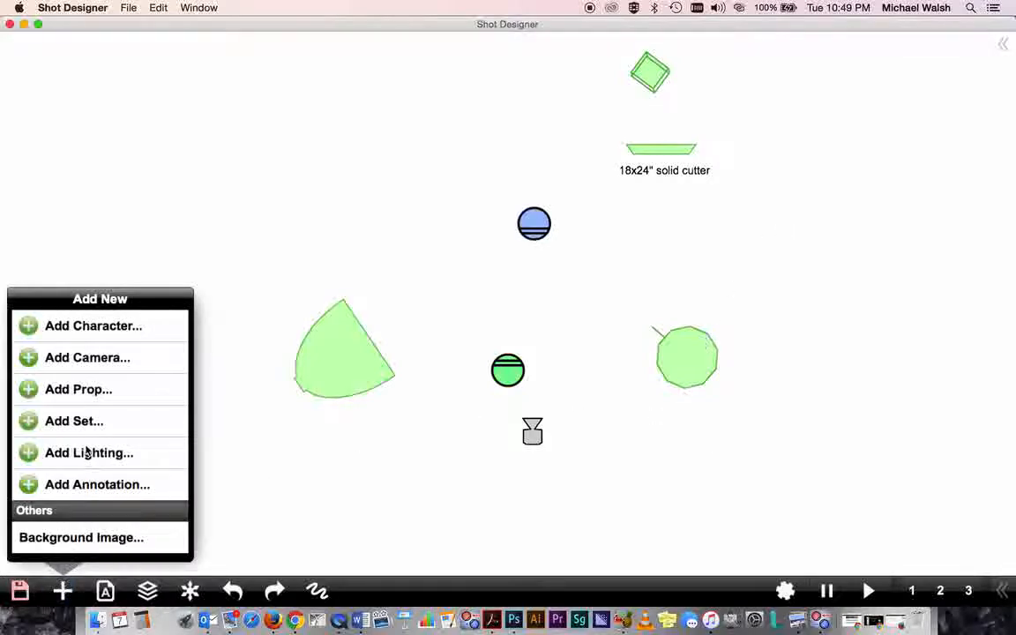
pyautogui.click(85, 494)
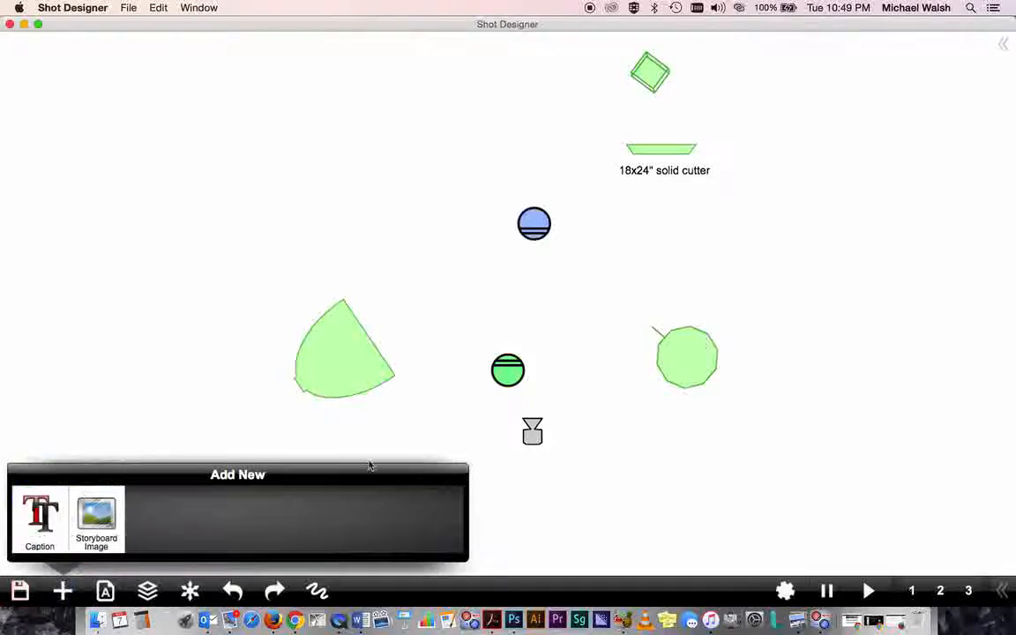
pyautogui.click(29, 496)
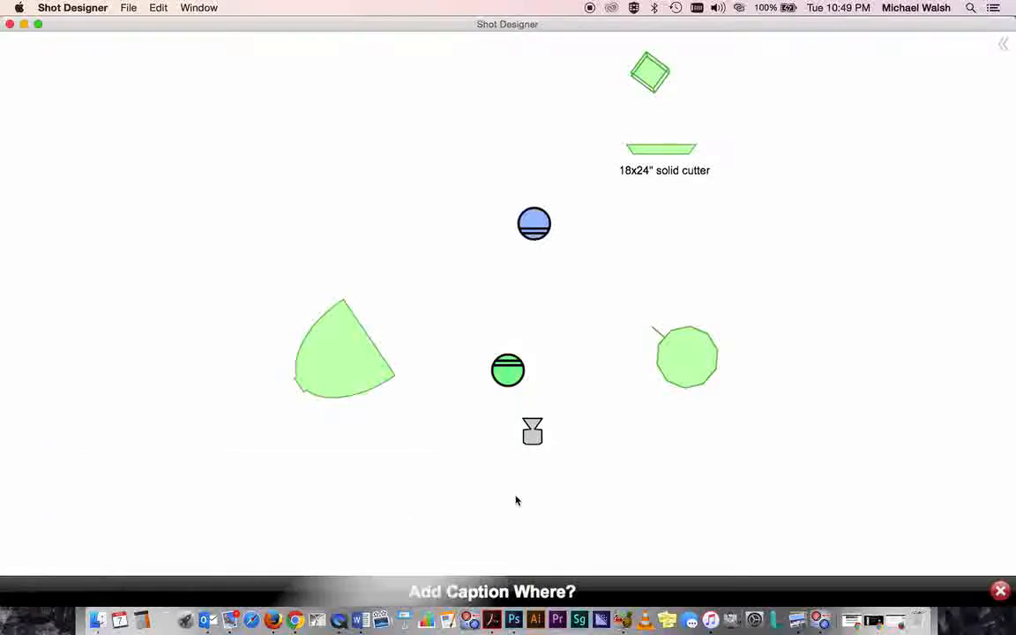
pyautogui.click(689, 421)
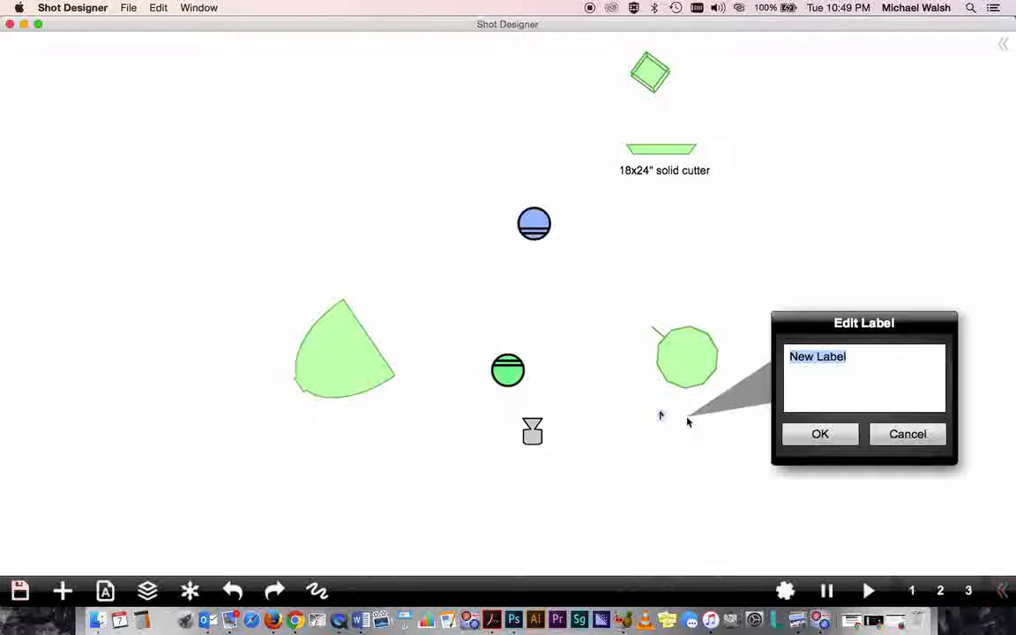
pyautogui.write('32')
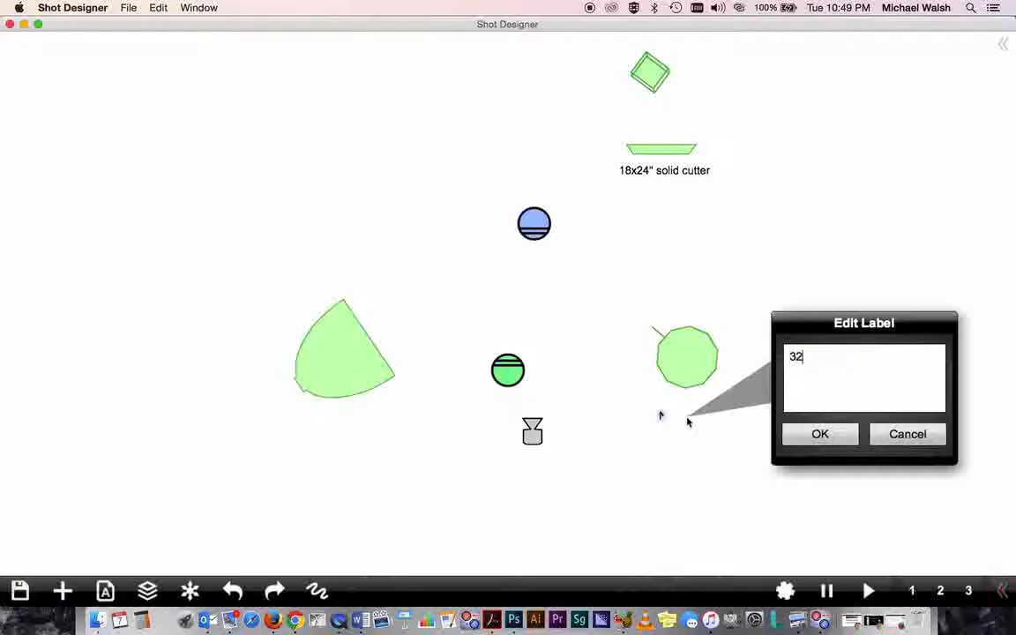
pyautogui.write('" china la')
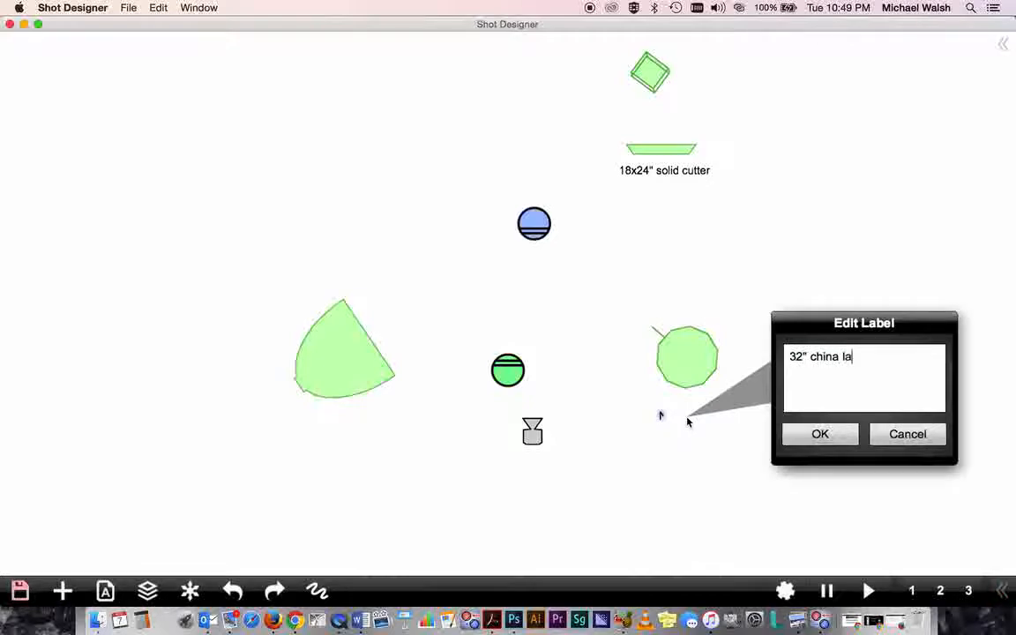
pyautogui.write('ntern @')
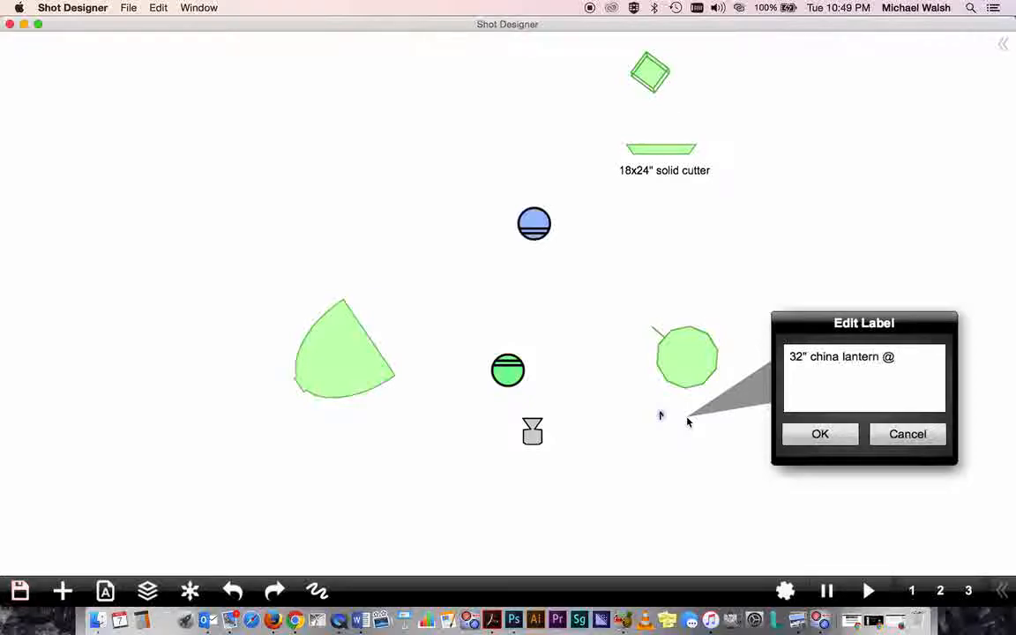
pyautogui.write(' 1/2 power')
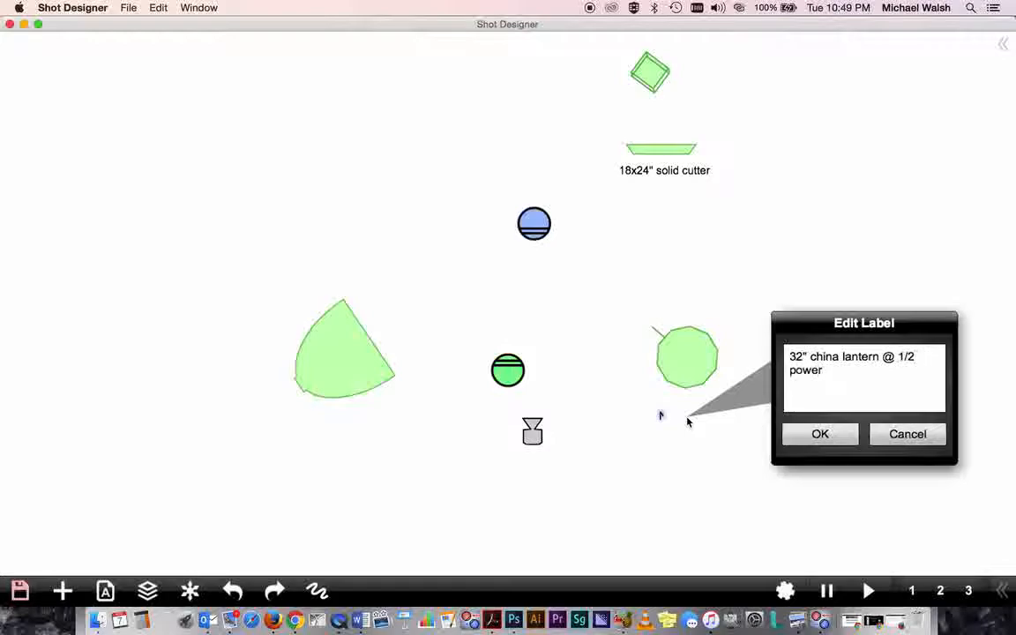
pyautogui.write('.')
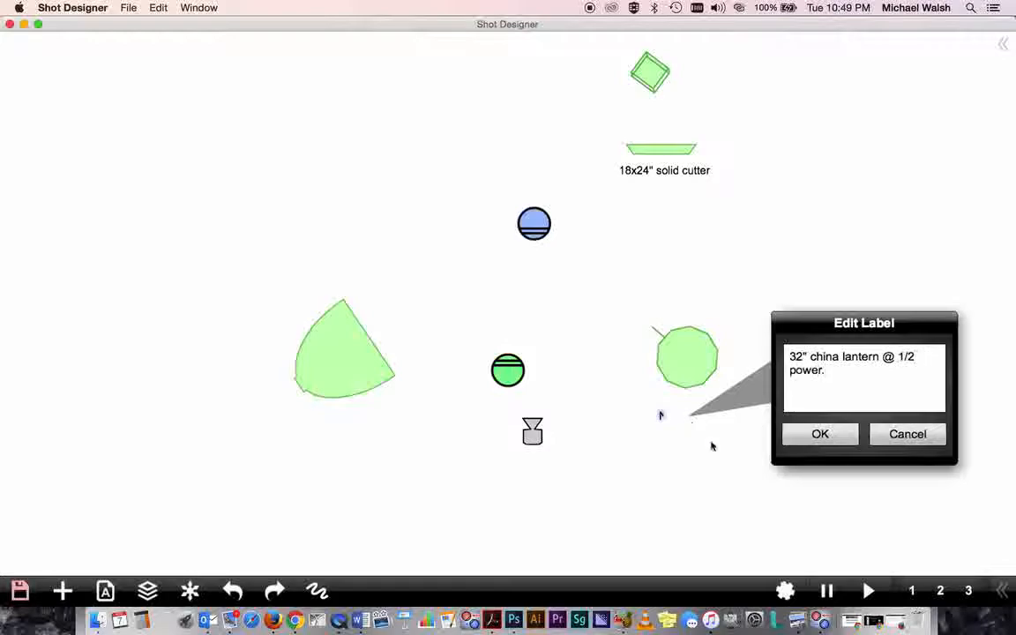
pyautogui.click(805, 431)
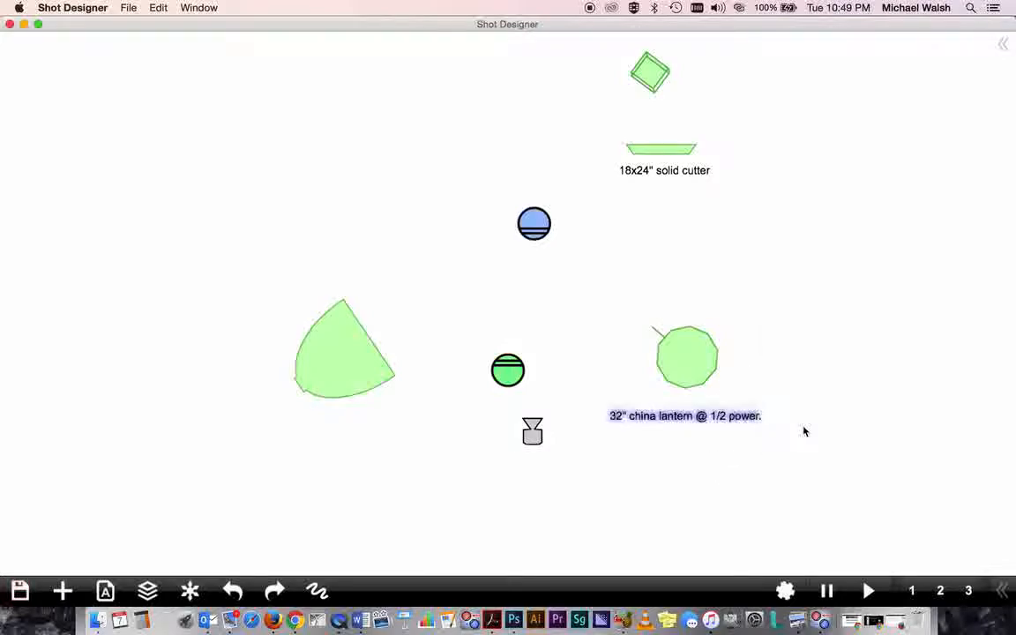
pyautogui.click(694, 469)
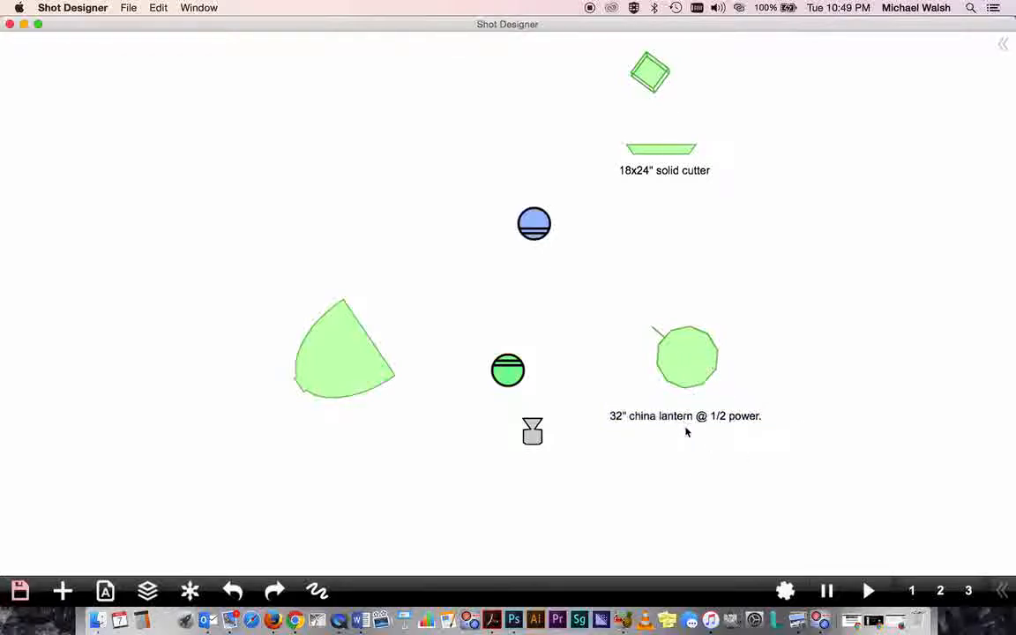
pyautogui.click(332, 360)
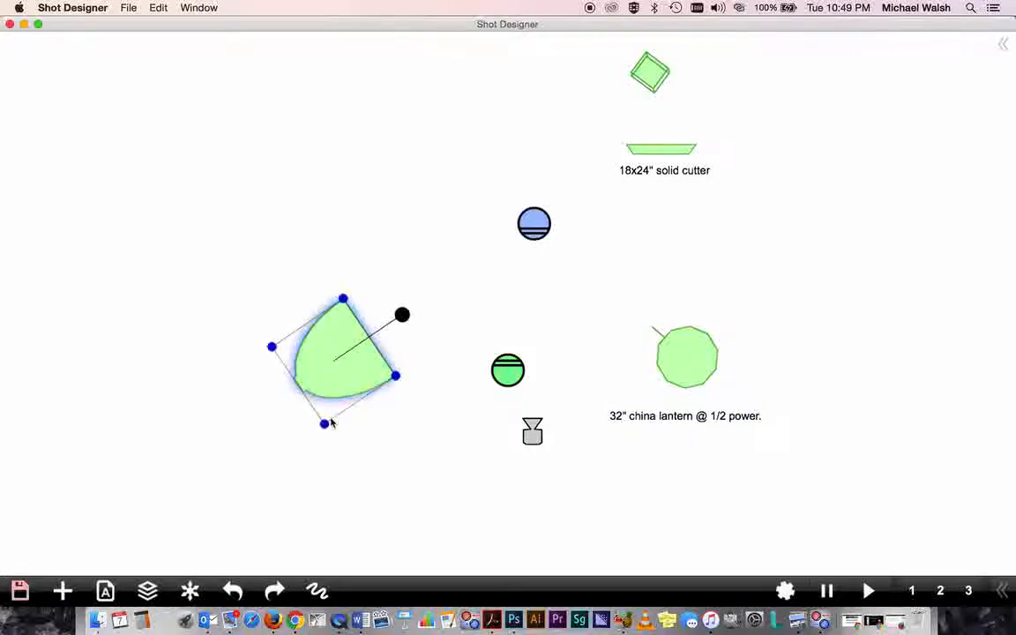
pyautogui.click(367, 433)
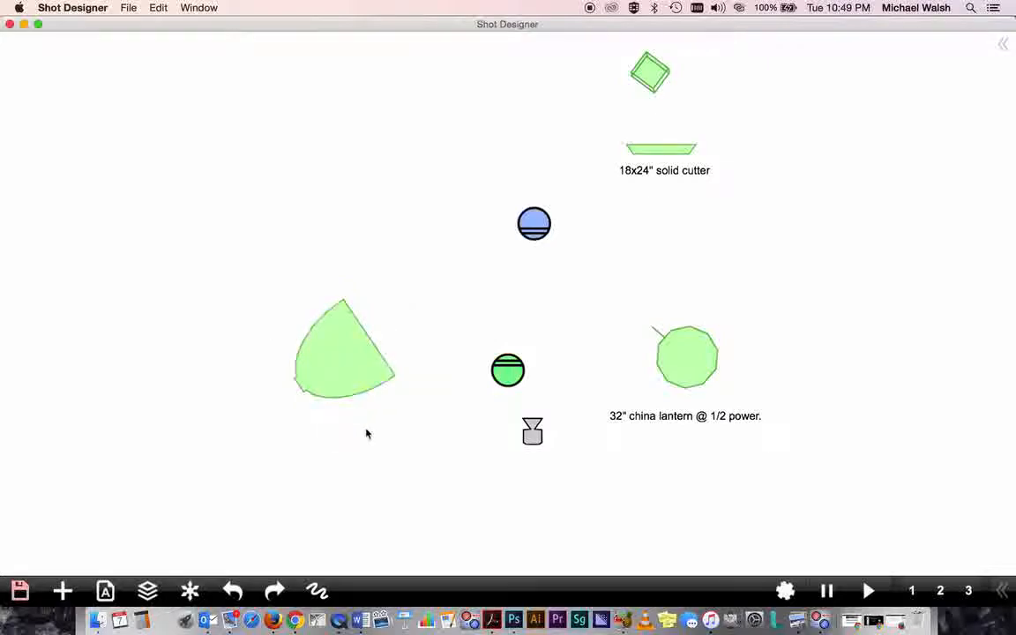
# - Add a caption reading 1000watt florescent soft box at full power. below the soft box light
pyautogui.click(62, 591)
pyautogui.click(104, 494)
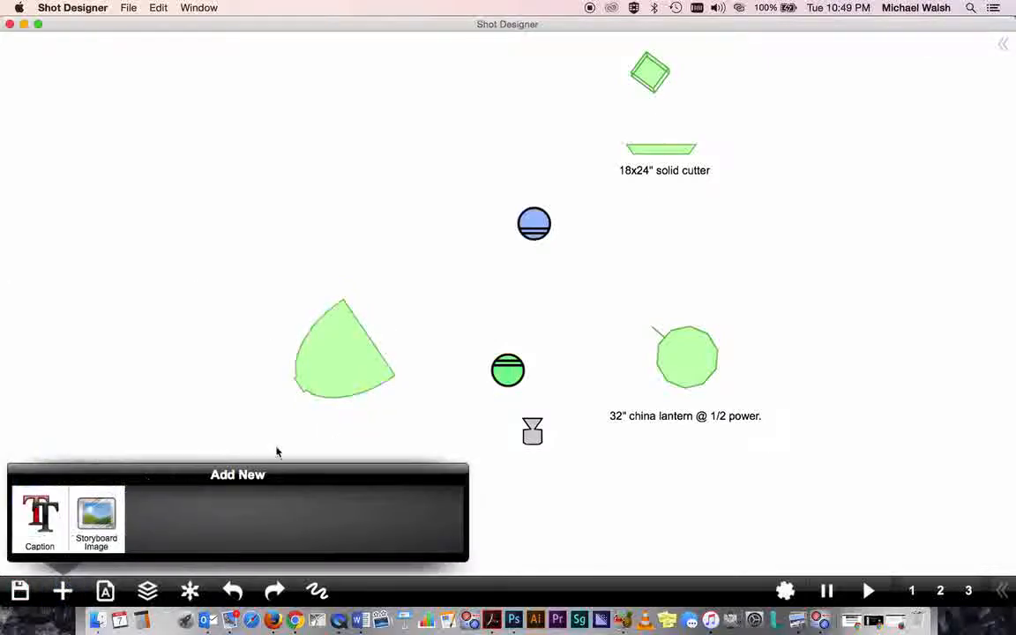
pyautogui.click(37, 519)
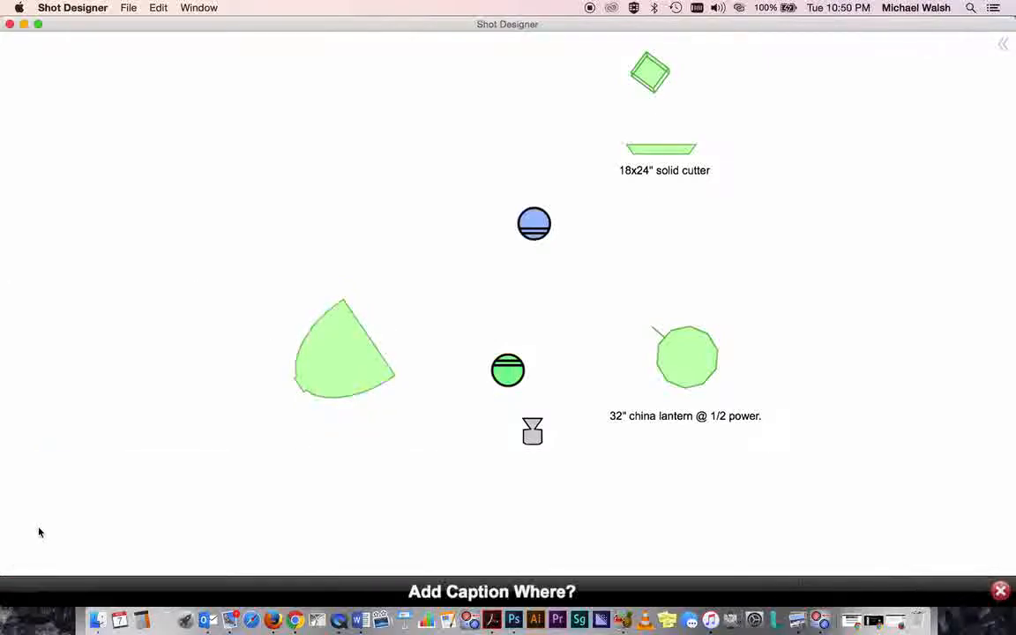
pyautogui.click(324, 420)
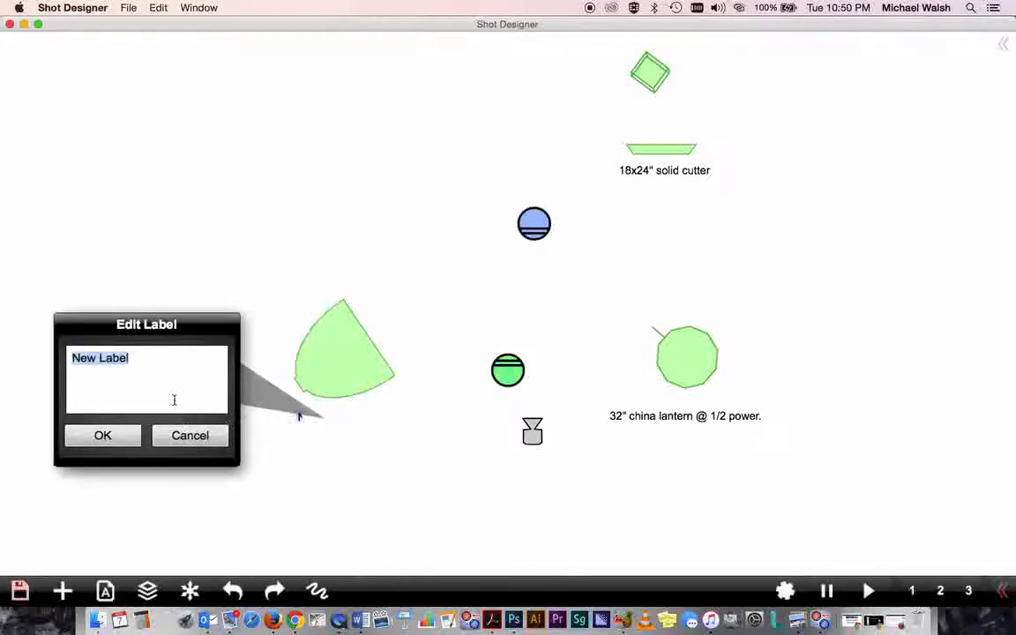
pyautogui.write('1000')
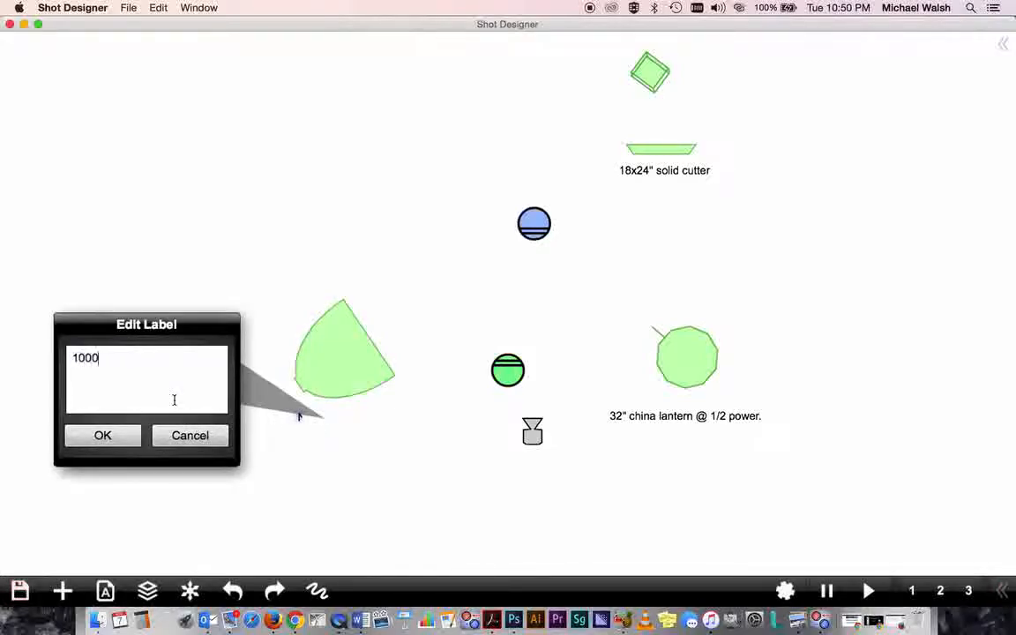
pyautogui.write('watt florescent soft box')
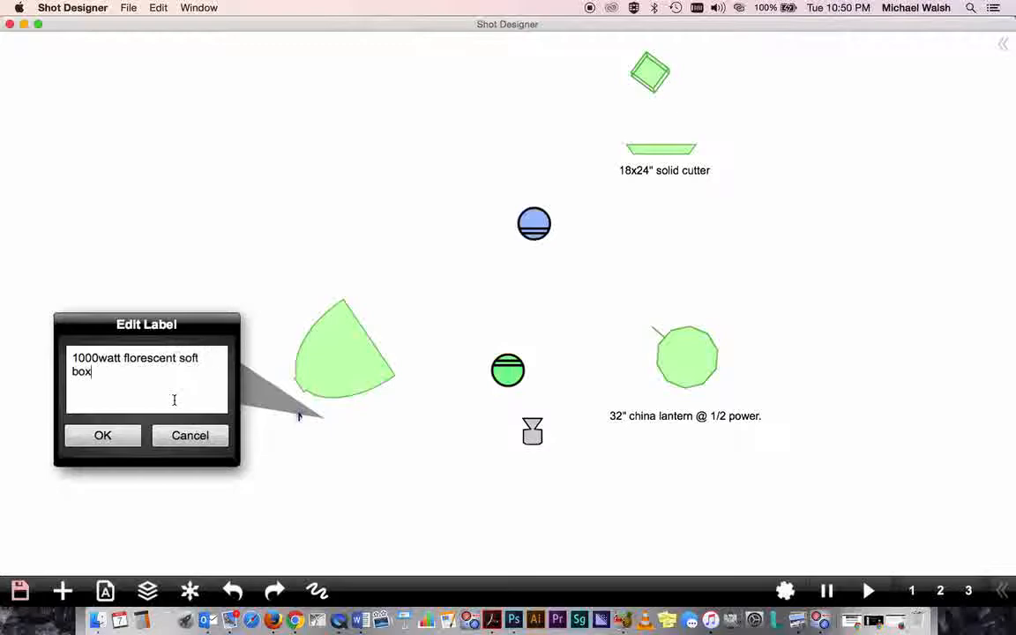
pyautogui.write(' at full powe')
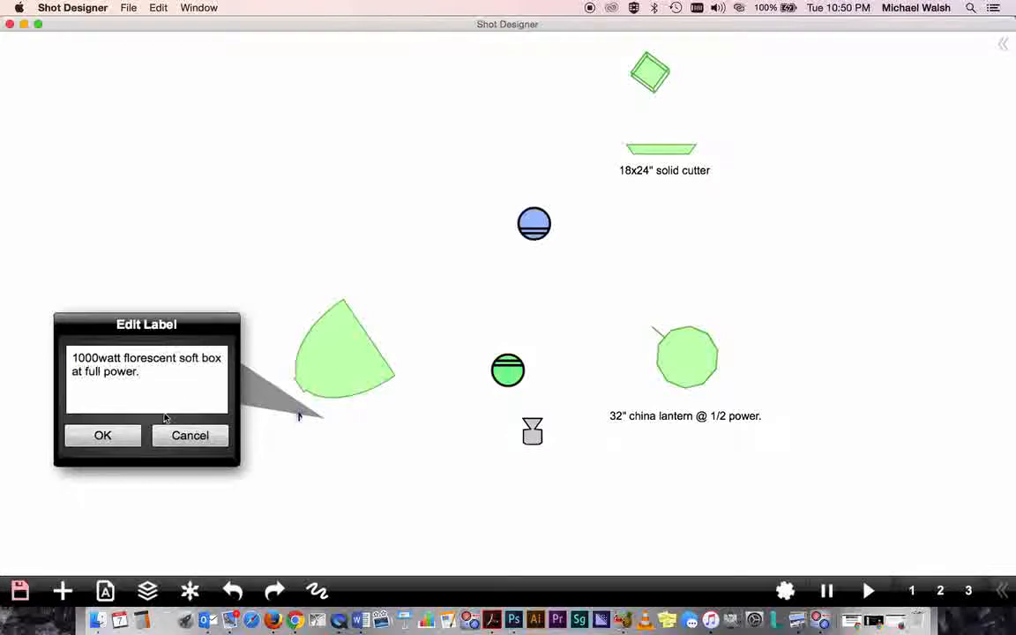
pyautogui.write('r.')
pyautogui.click(124, 438)
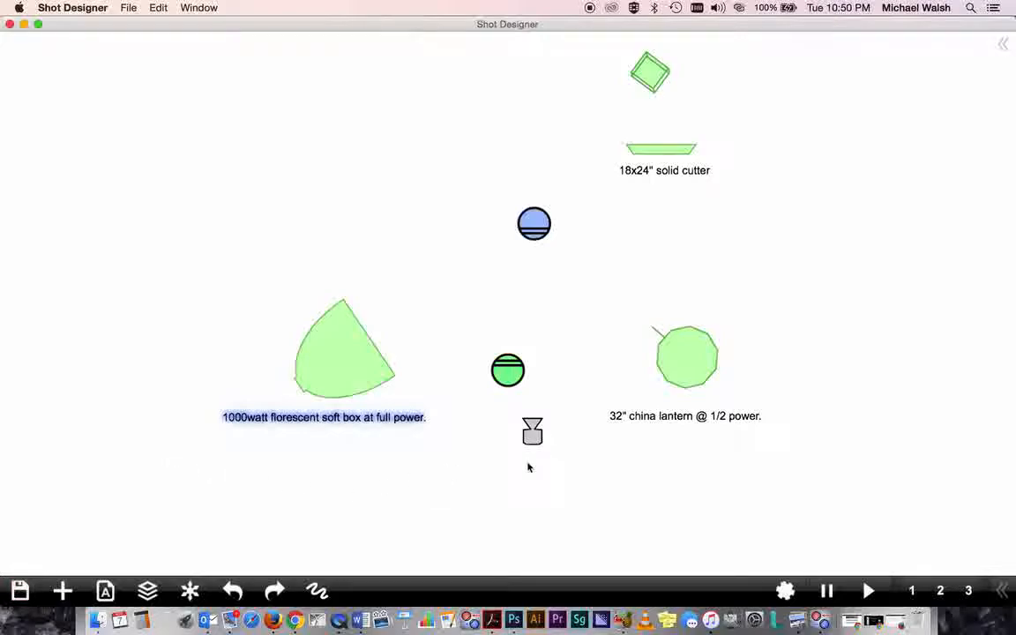
# - Add a caption reading Camera just below the camera
pyautogui.click(62, 591)
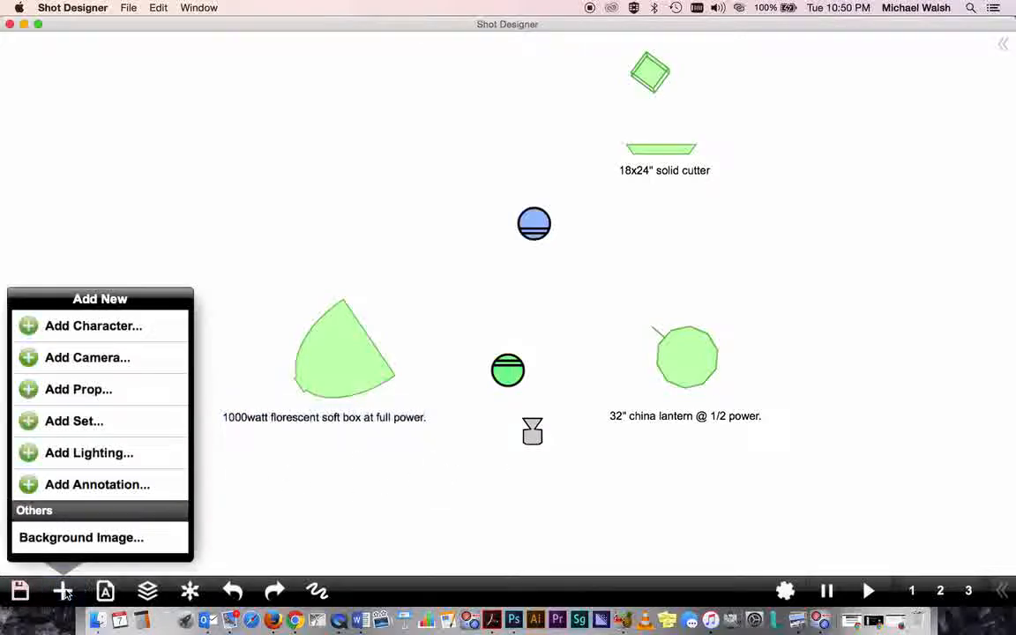
pyautogui.click(88, 485)
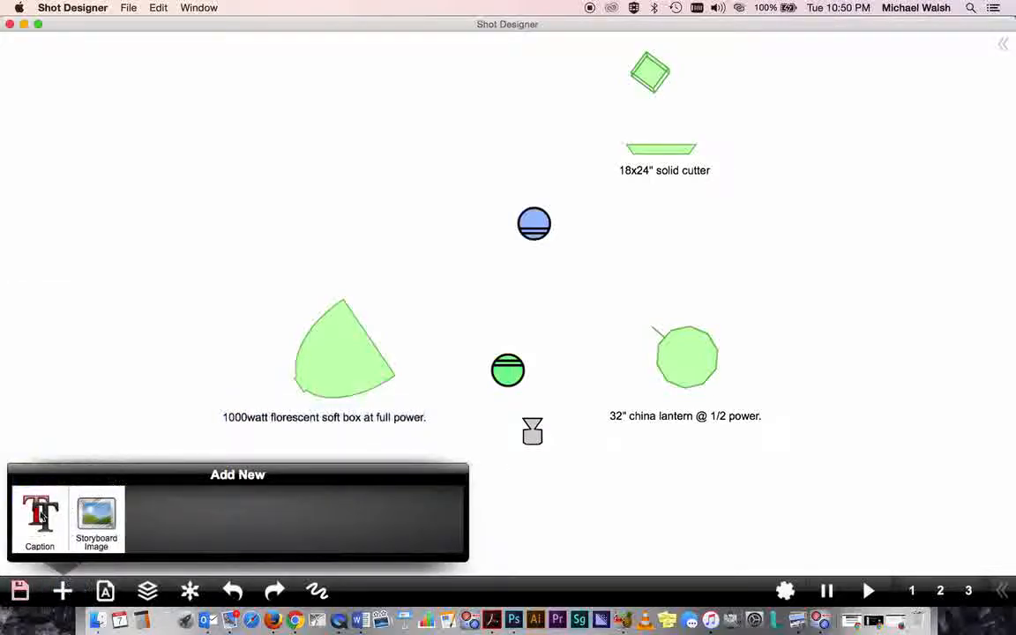
pyautogui.click(39, 516)
pyautogui.click(534, 471)
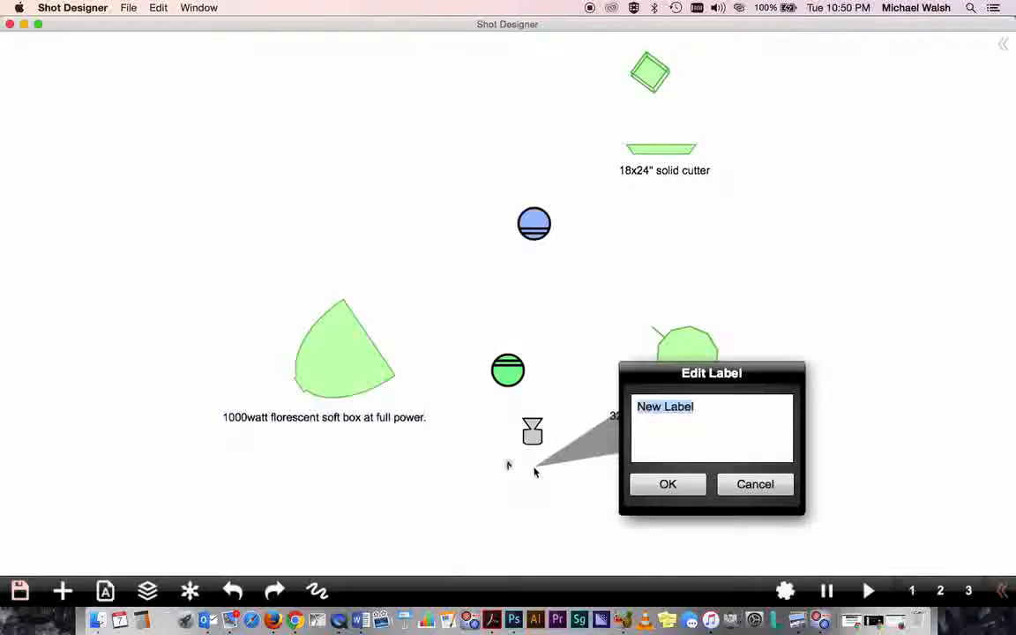
pyautogui.write('Camera')
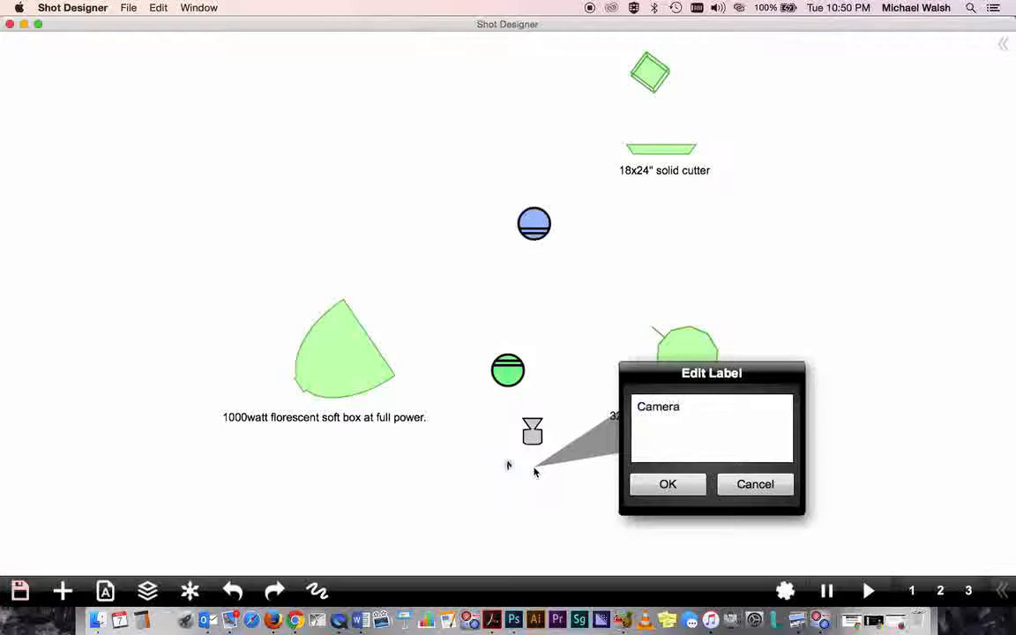
pyautogui.click(665, 485)
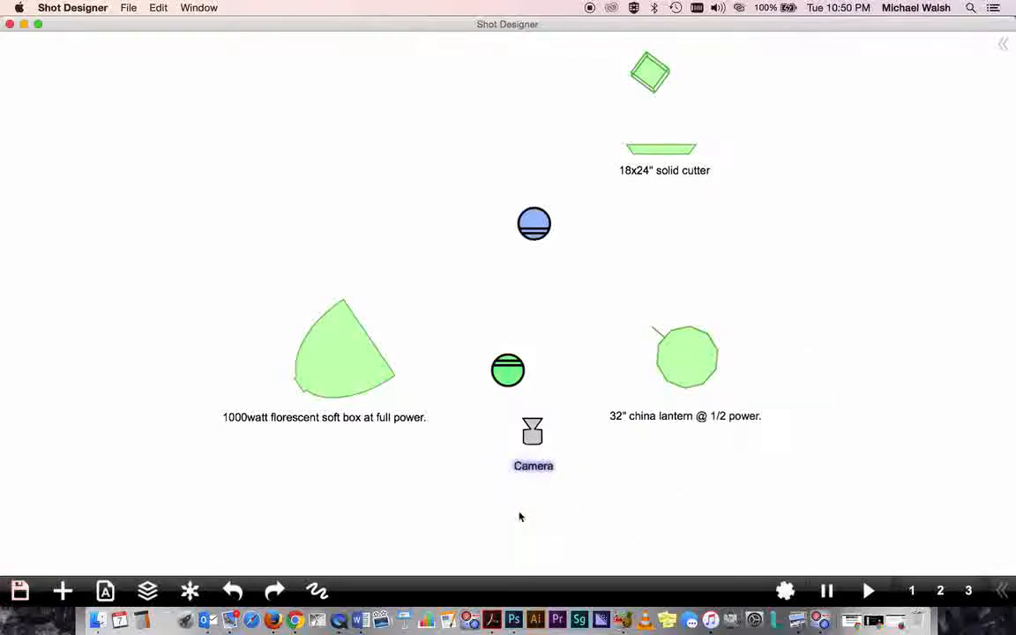
# - Add a title caption at the bottom reading Lighting 1 - WK2 - 3-point lighting diagram - followed by the author's name
pyautogui.click(62, 591)
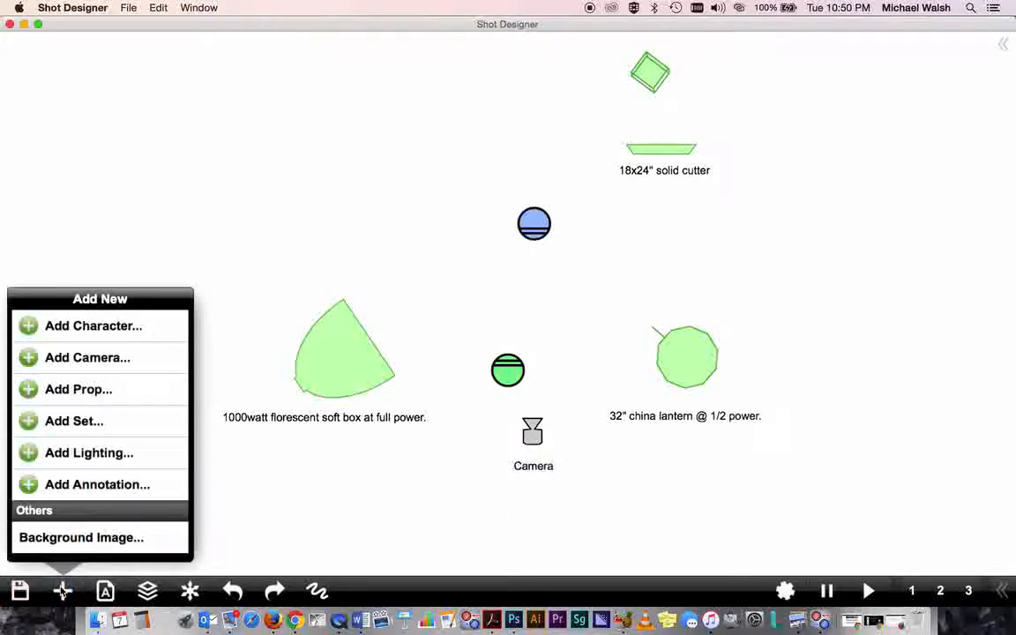
pyautogui.click(80, 485)
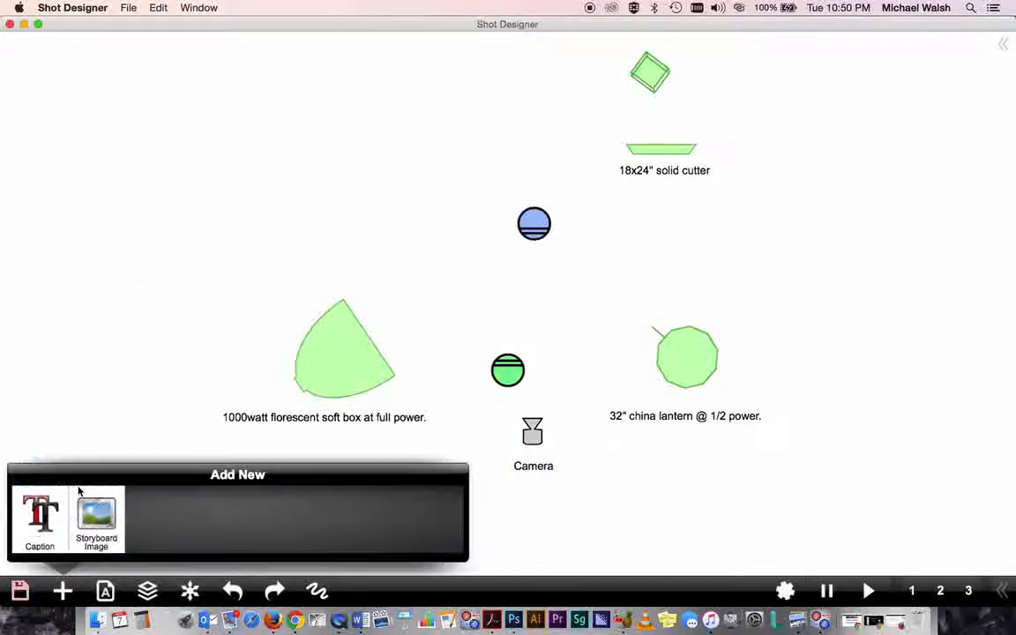
pyautogui.click(31, 517)
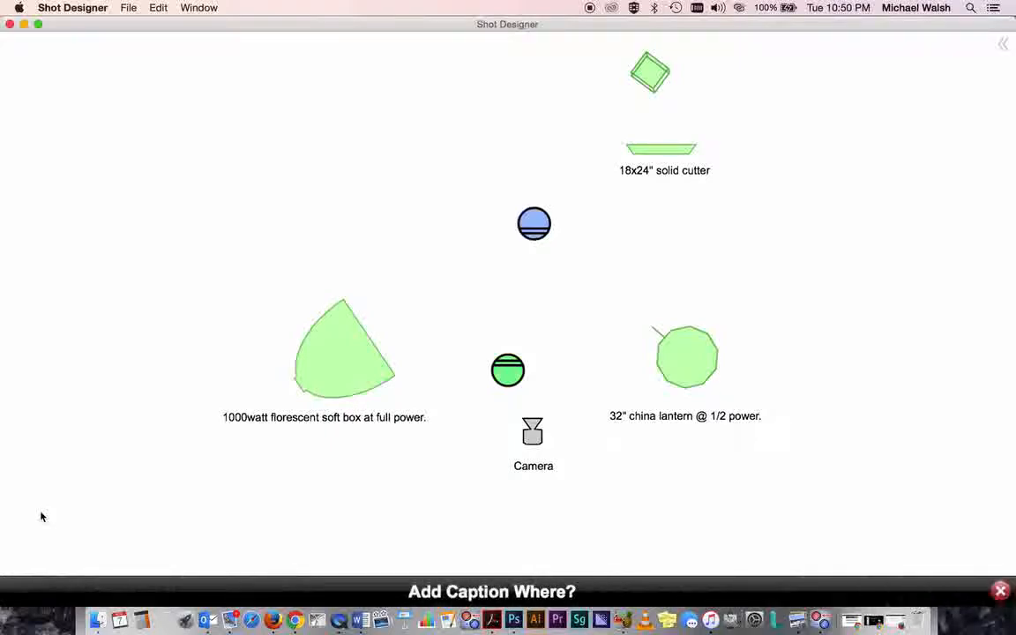
pyautogui.click(534, 533)
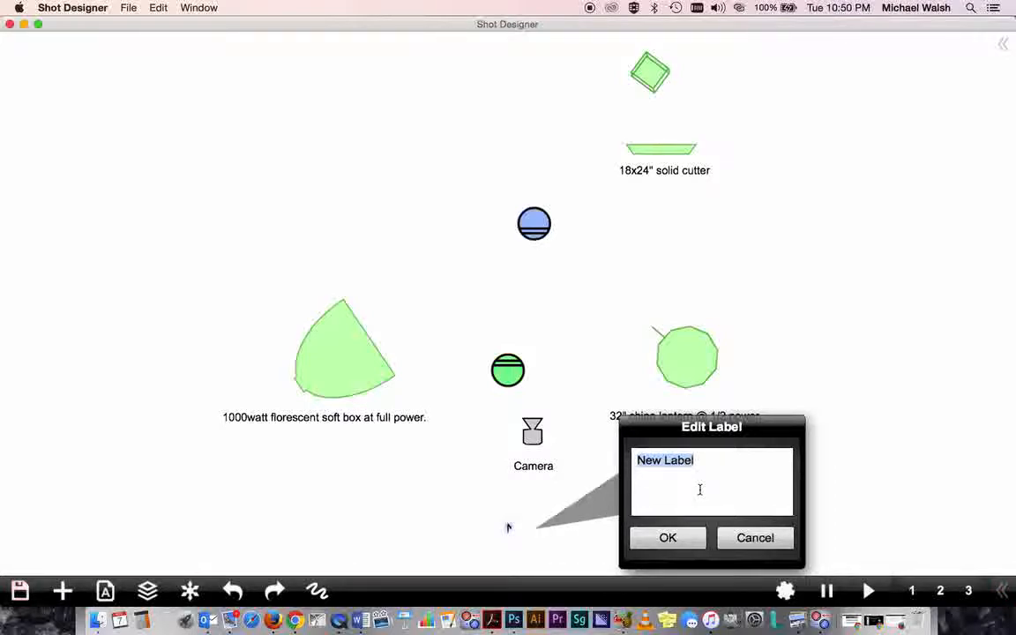
pyautogui.write('Lightin')
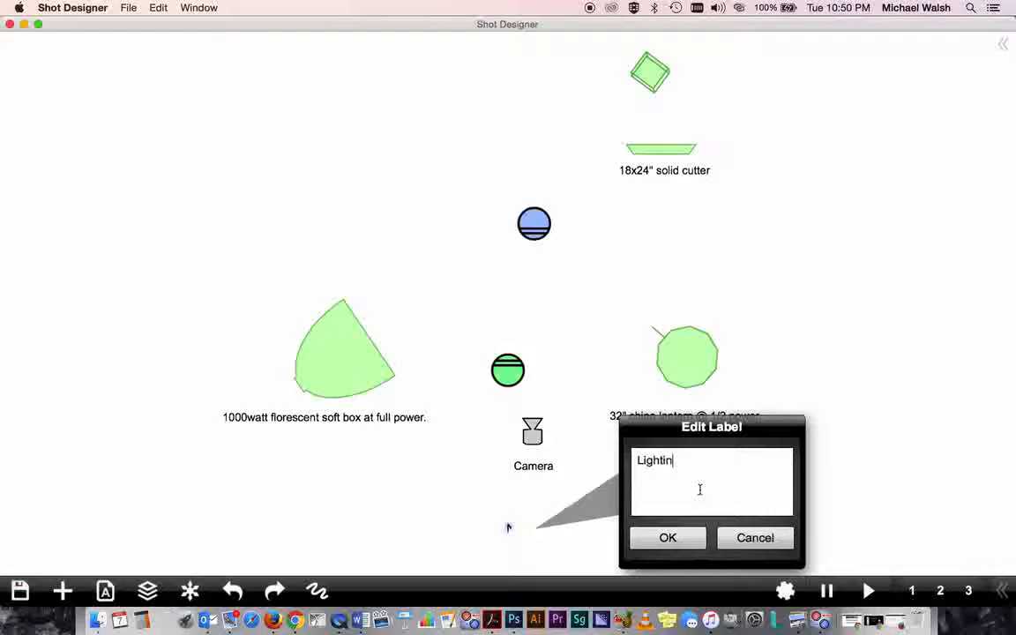
pyautogui.write('g 1 - WK1')
pyautogui.press('BackSpace')
pyautogui.write('2 - ')
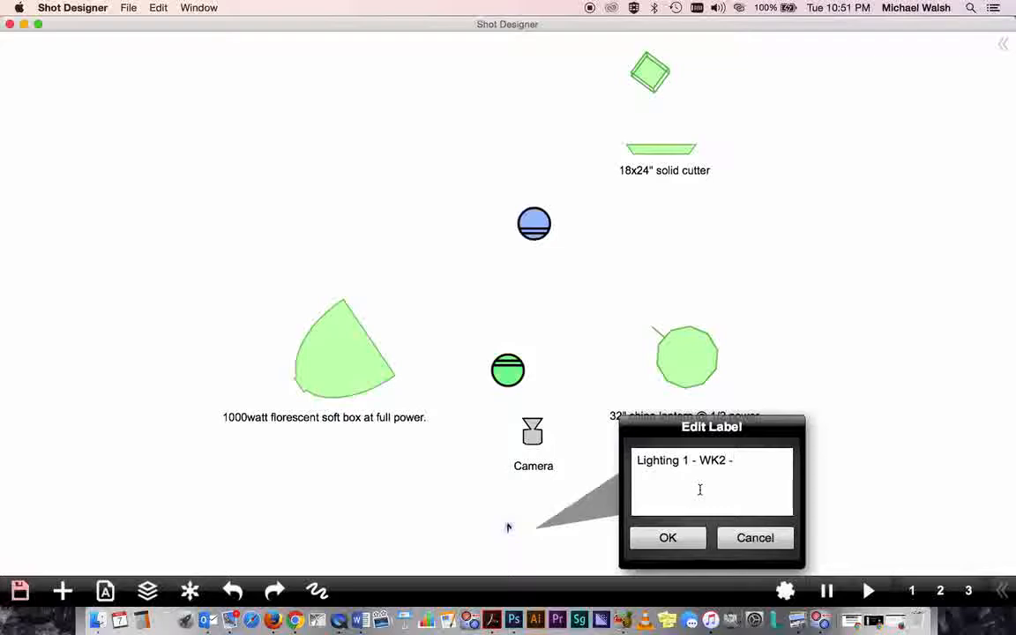
pyautogui.write('3-point lighti')
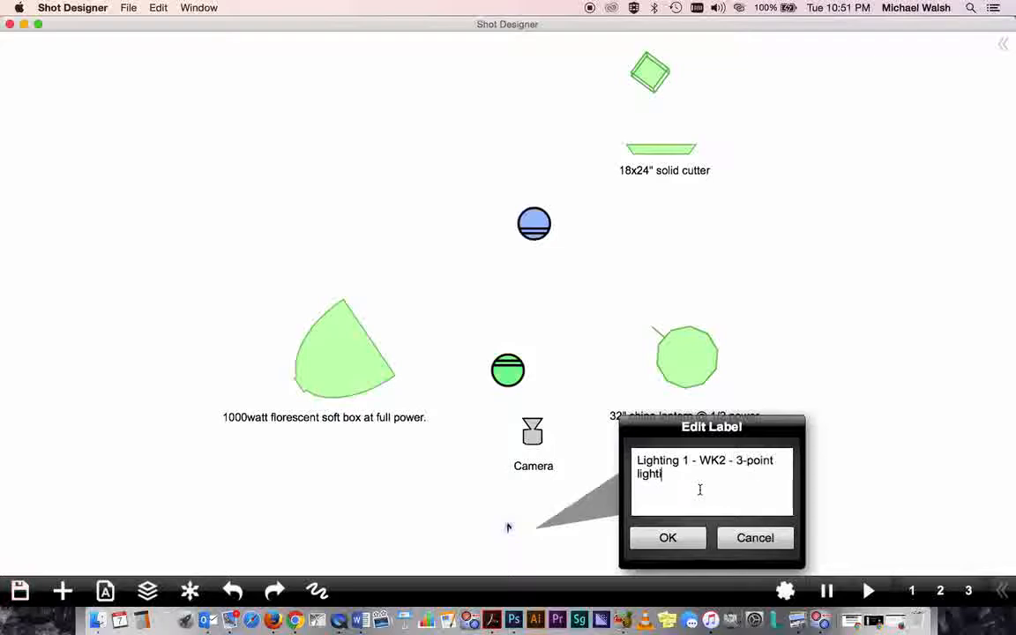
pyautogui.write('ng diagram - M. Walsh')
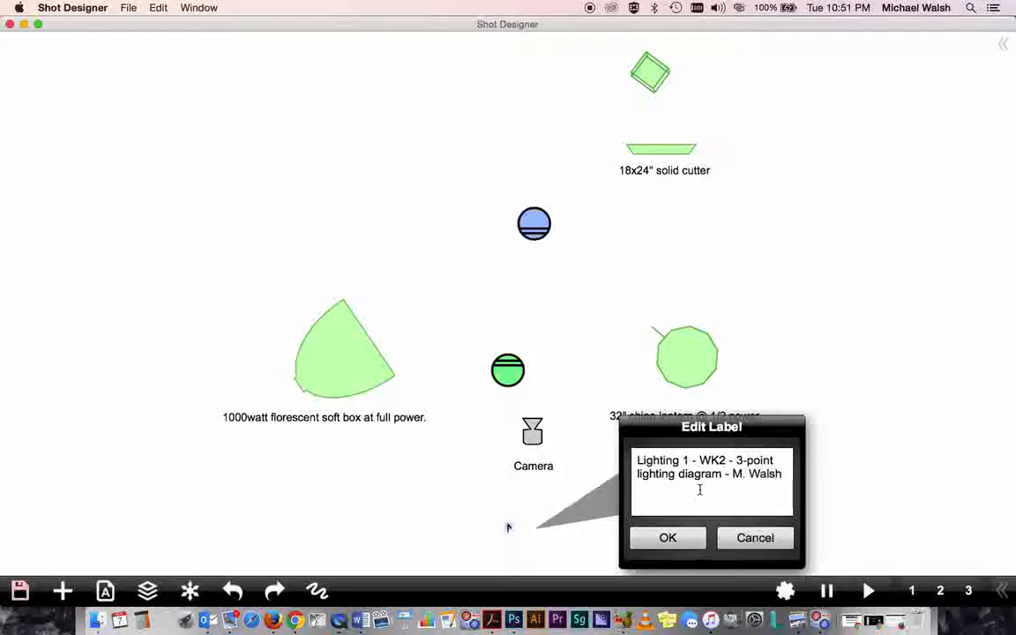
pyautogui.click(668, 539)
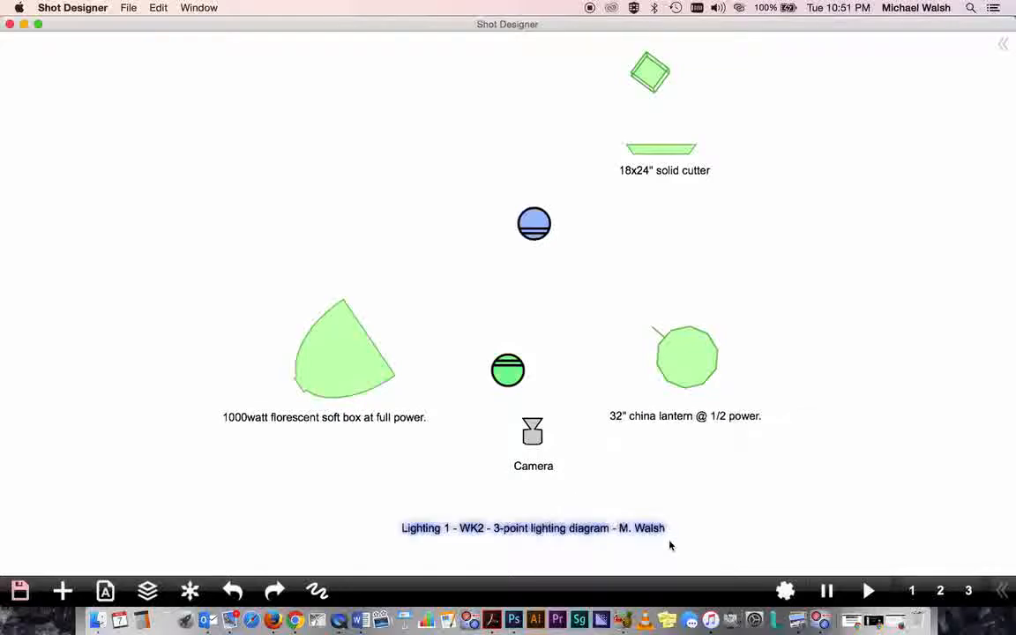
pyautogui.click(787, 497)
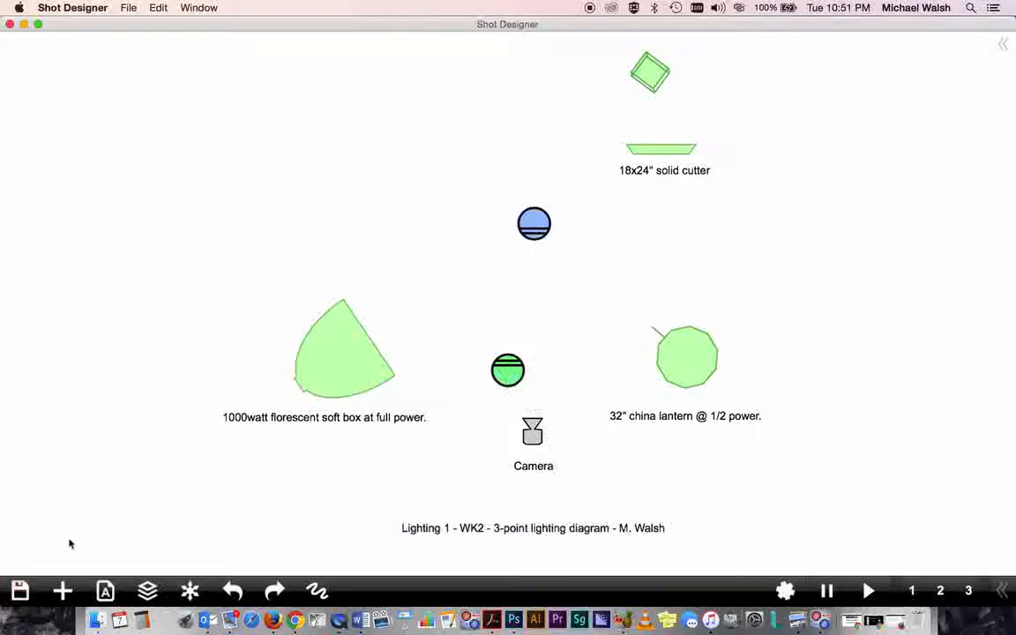
pyautogui.click(63, 590)
pyautogui.click(89, 485)
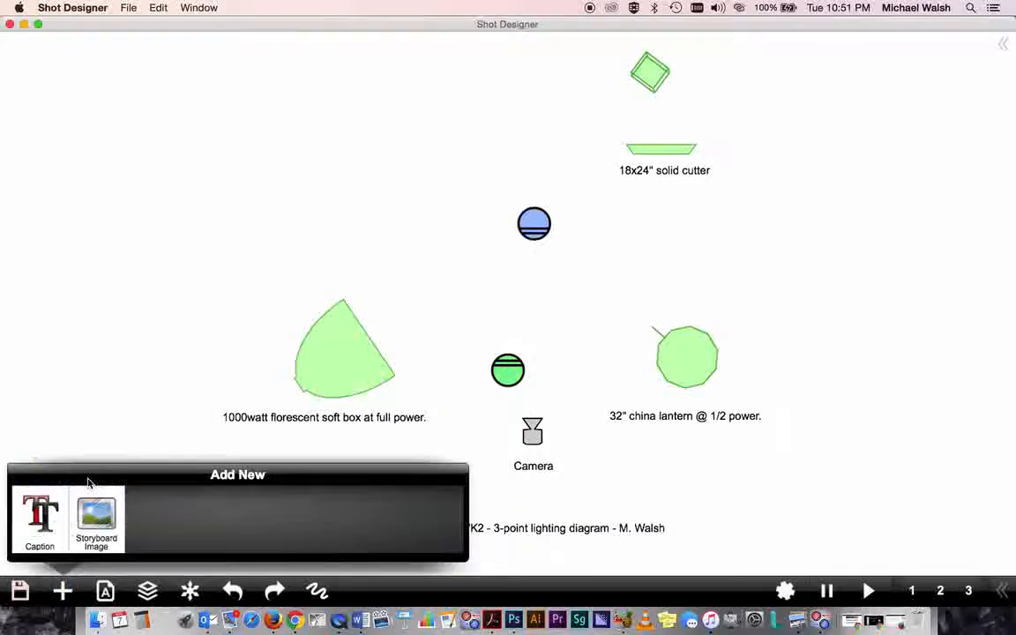
pyautogui.click(532, 292)
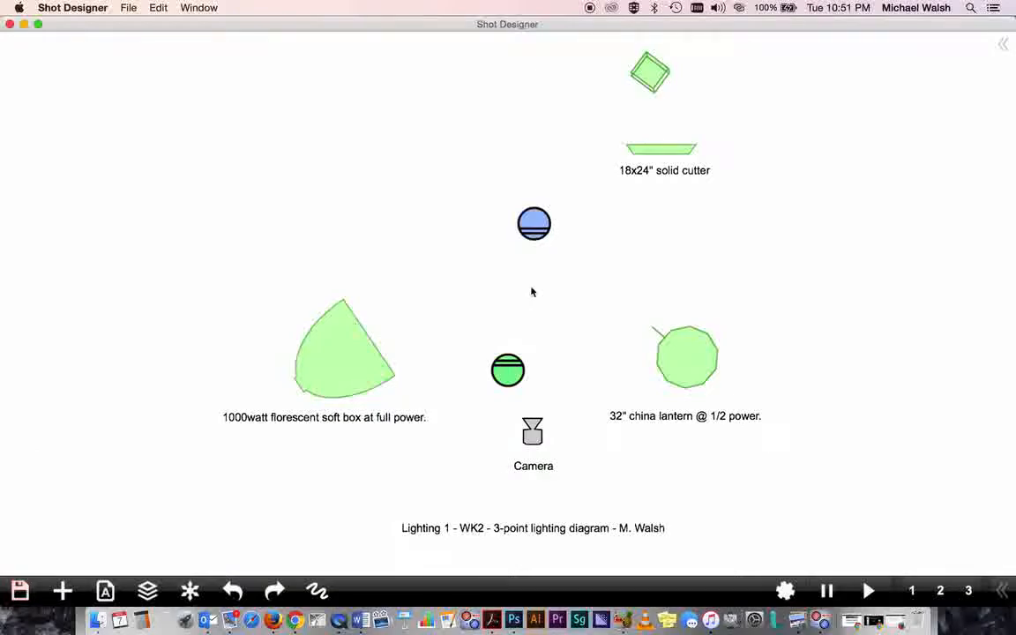
# - Add a caption reading Medium OTS on Blue over Green. between the two characters, capitalising Green
pyautogui.click(62, 591)
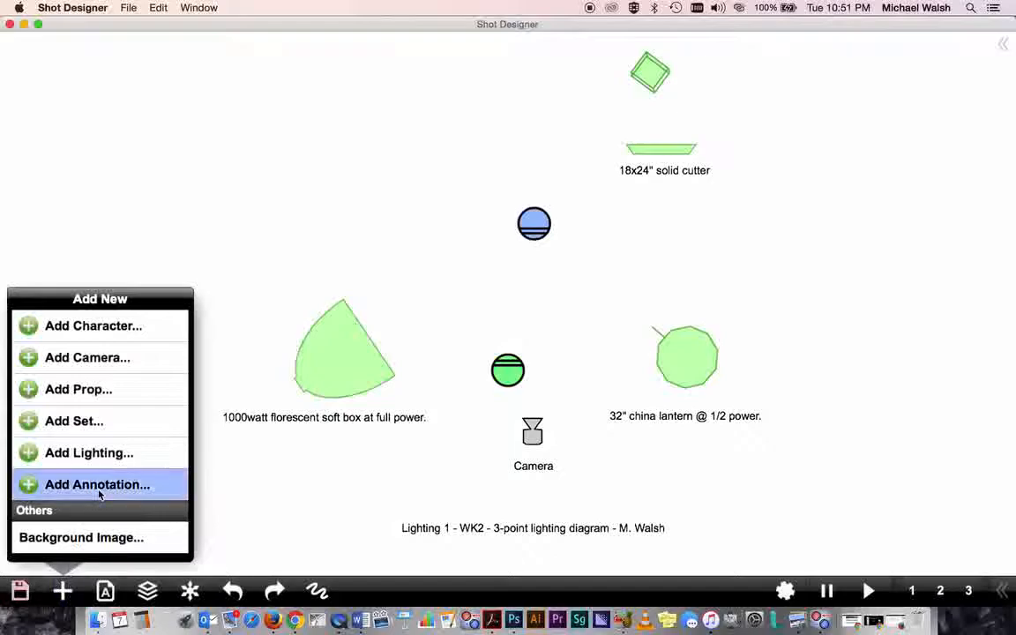
pyautogui.click(67, 484)
pyautogui.click(40, 516)
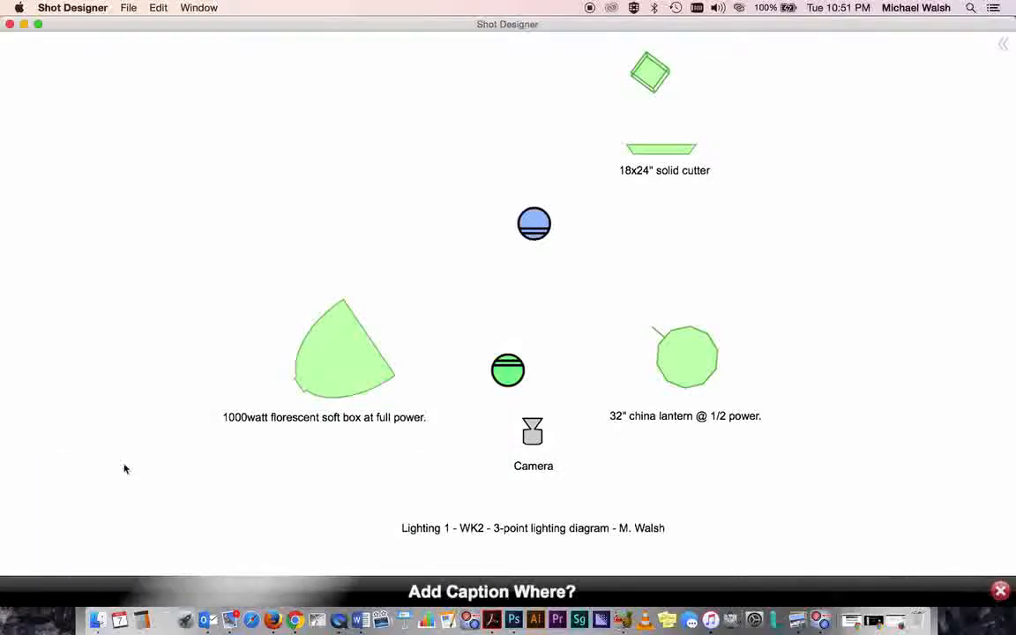
pyautogui.click(508, 277)
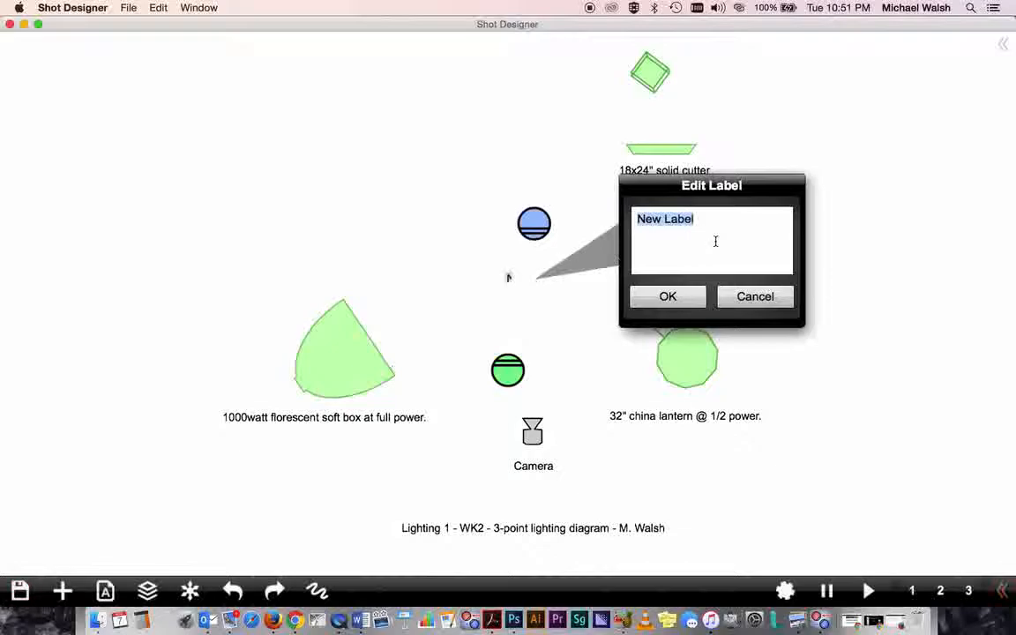
pyautogui.write('M')
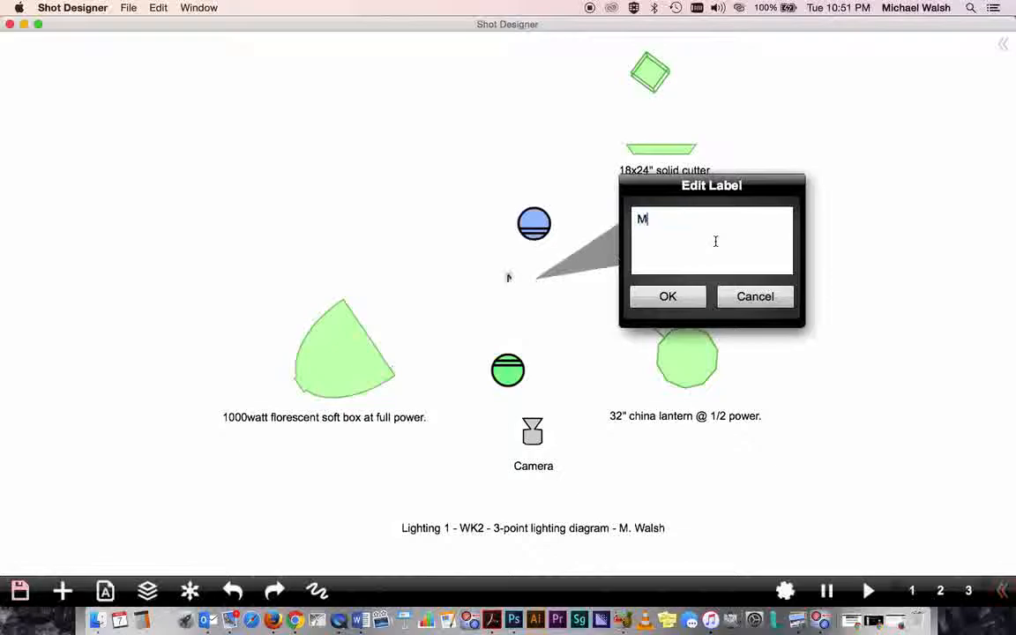
pyautogui.write('edium OTS o')
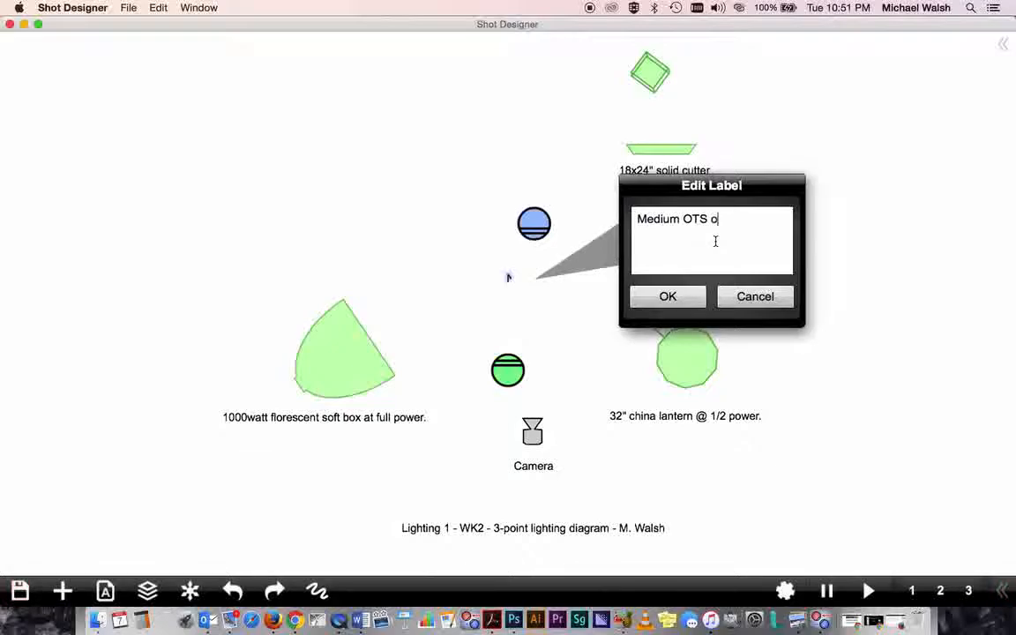
pyautogui.write('n Blue over green.')
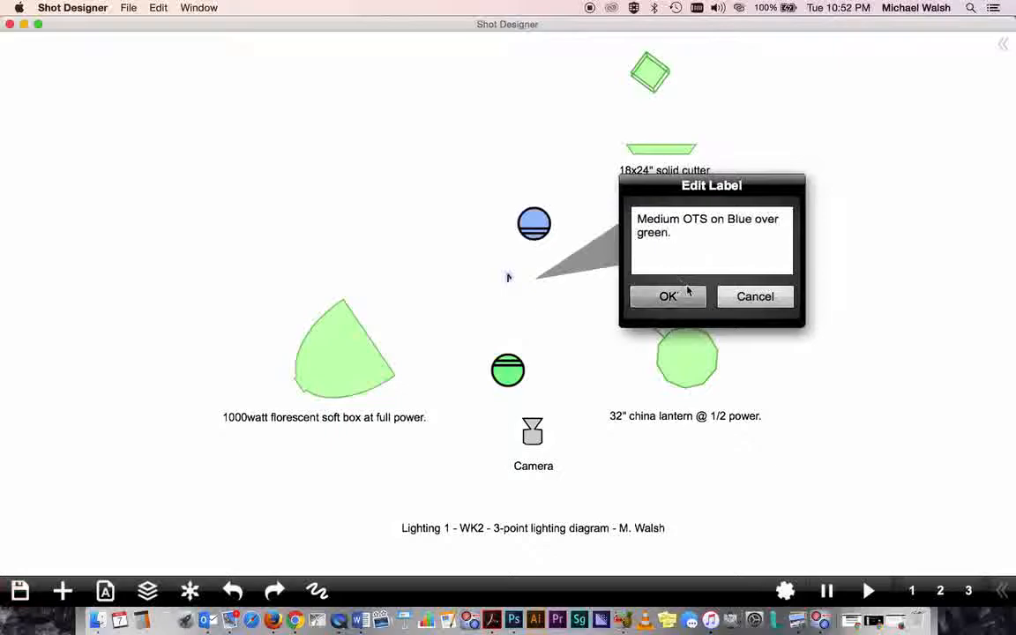
pyautogui.moveTo(637, 233); pyautogui.dragTo(645, 233)
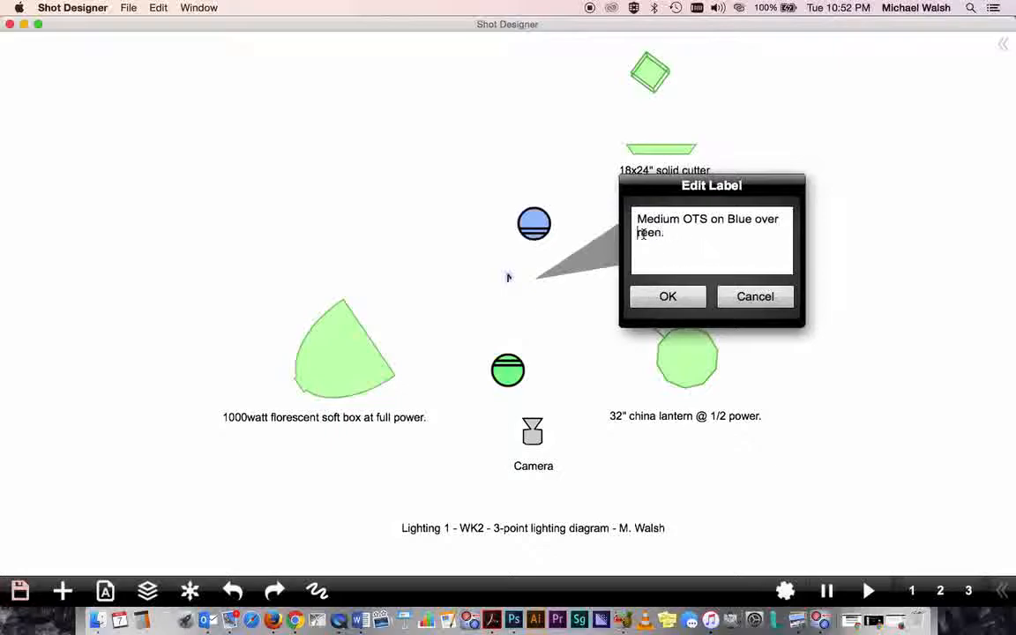
pyautogui.write('G')
pyautogui.click(668, 297)
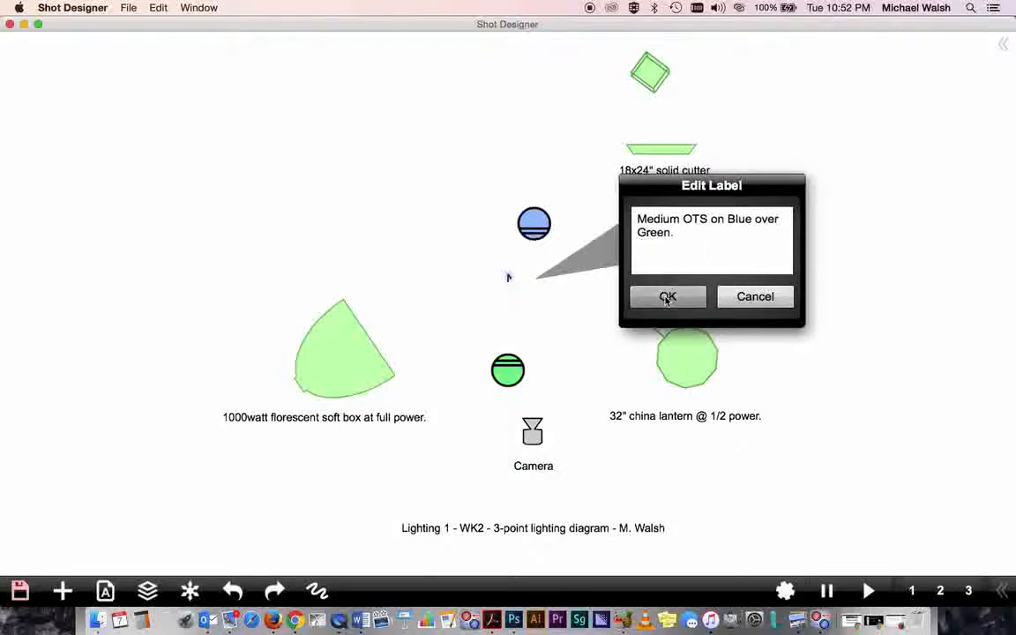
# - Try to enclose the set with walls on all four sides using the Wall tool, then undo them
pyautogui.click(855, 277)
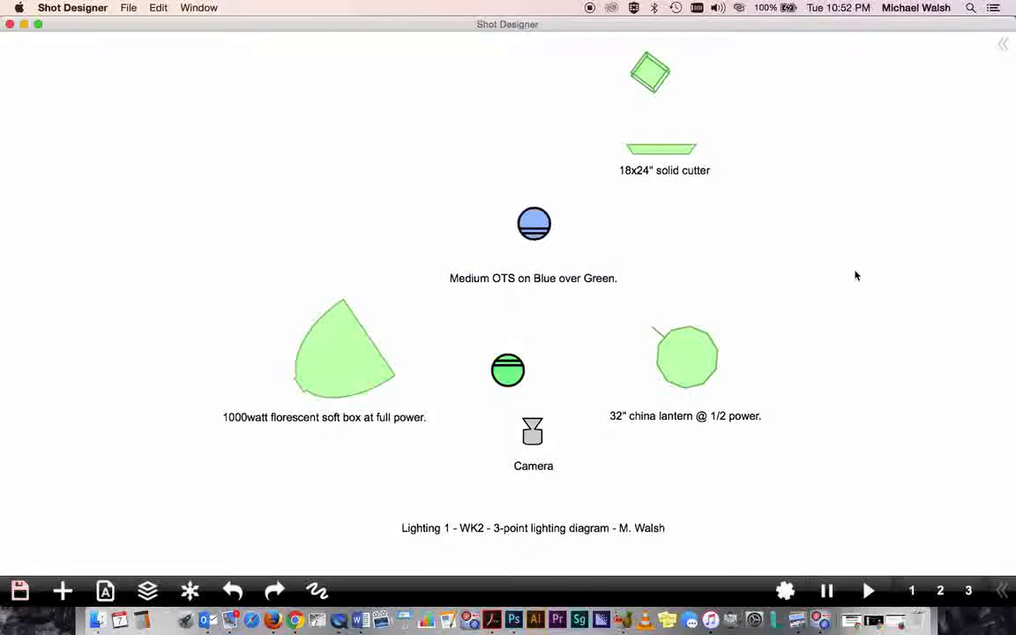
pyautogui.click(64, 590)
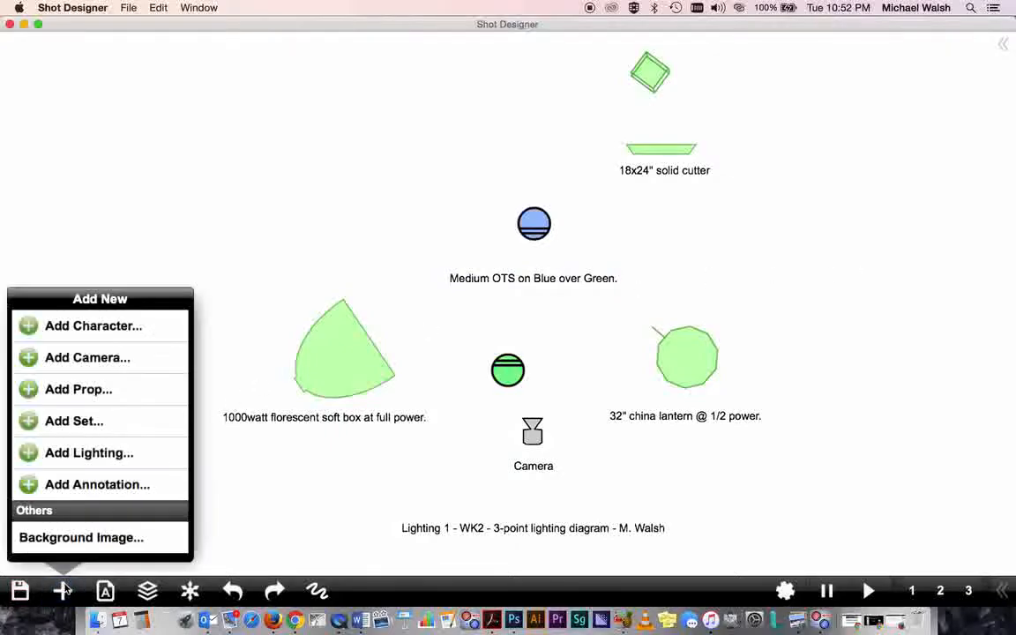
pyautogui.click(88, 452)
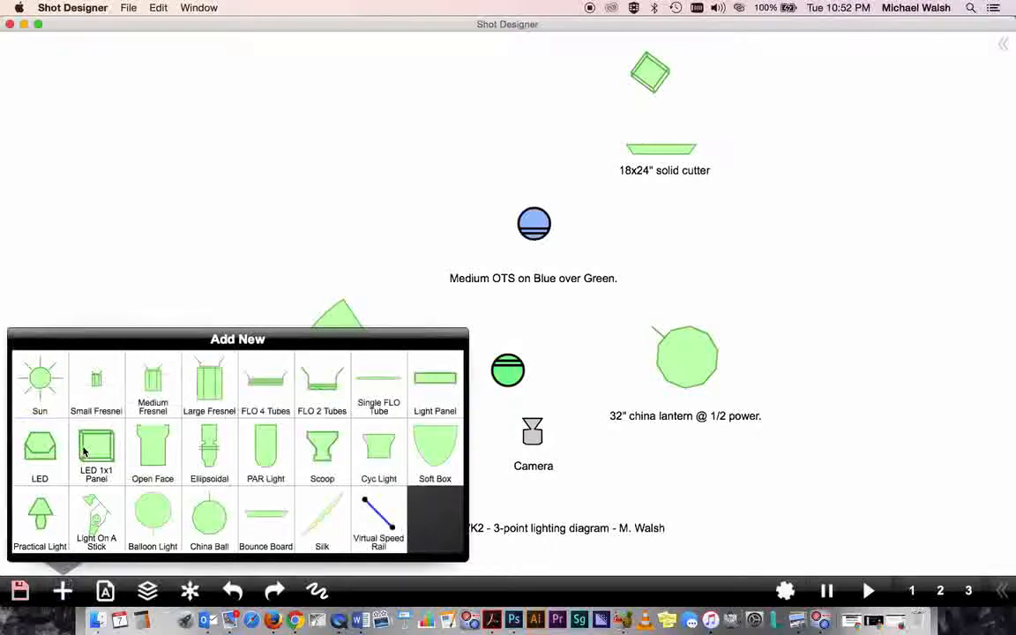
pyautogui.click(57, 538)
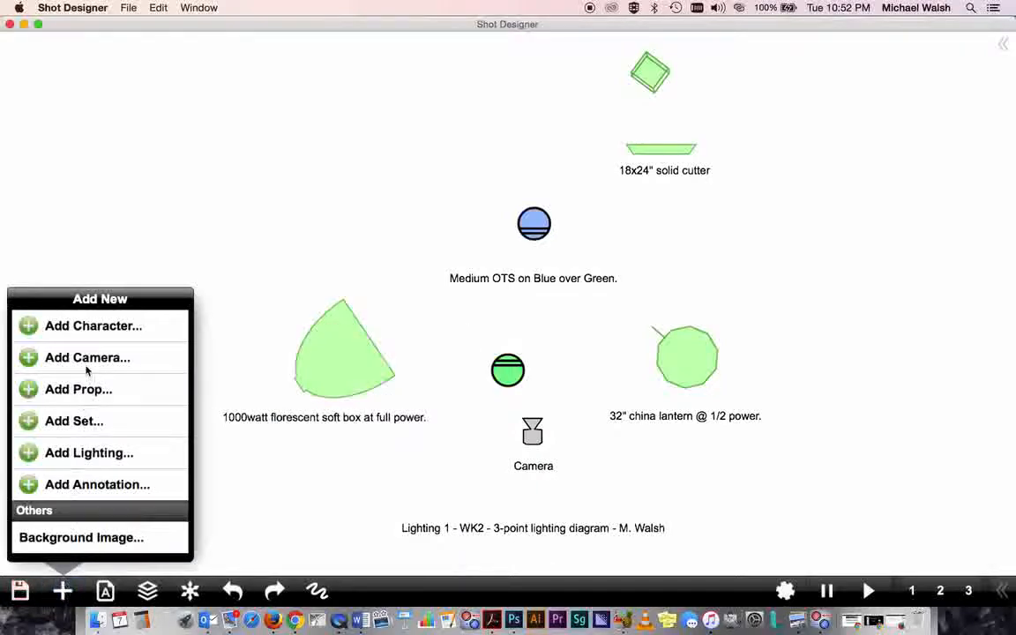
pyautogui.click(82, 421)
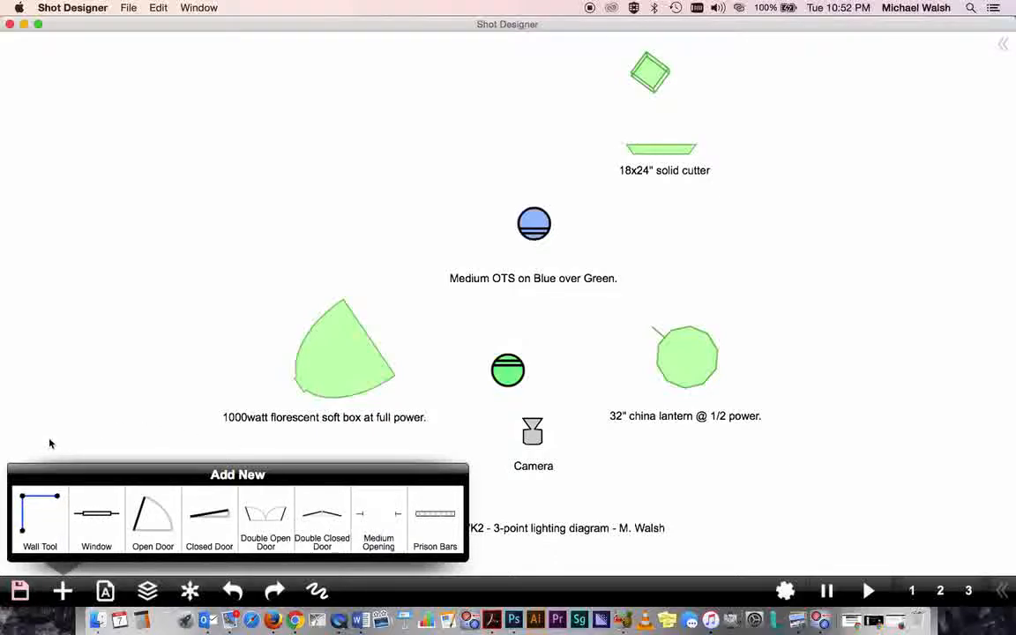
pyautogui.click(34, 505)
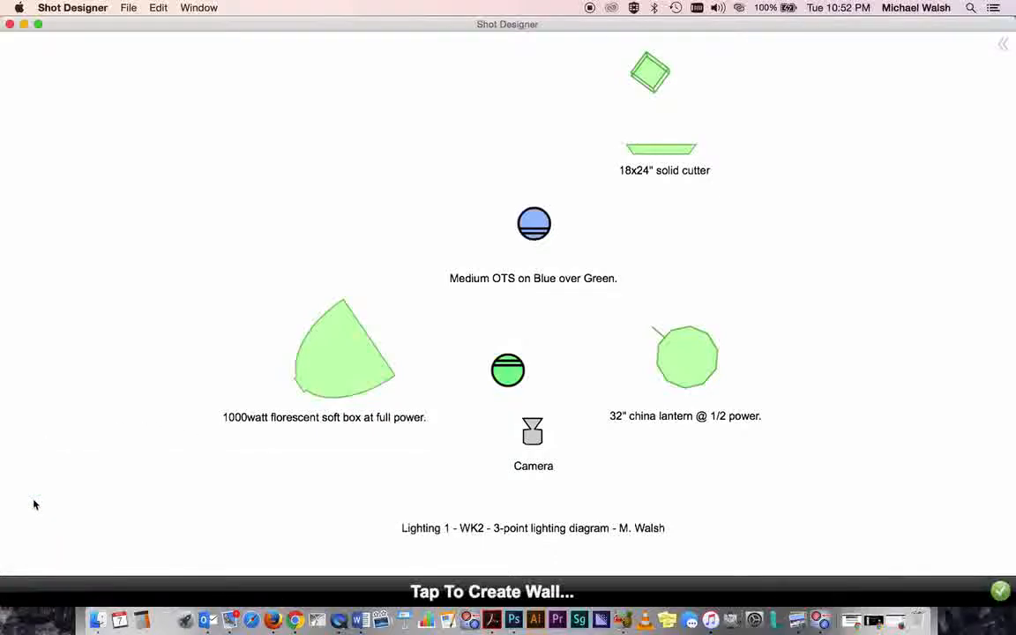
pyautogui.click(173, 480)
pyautogui.click(168, 47)
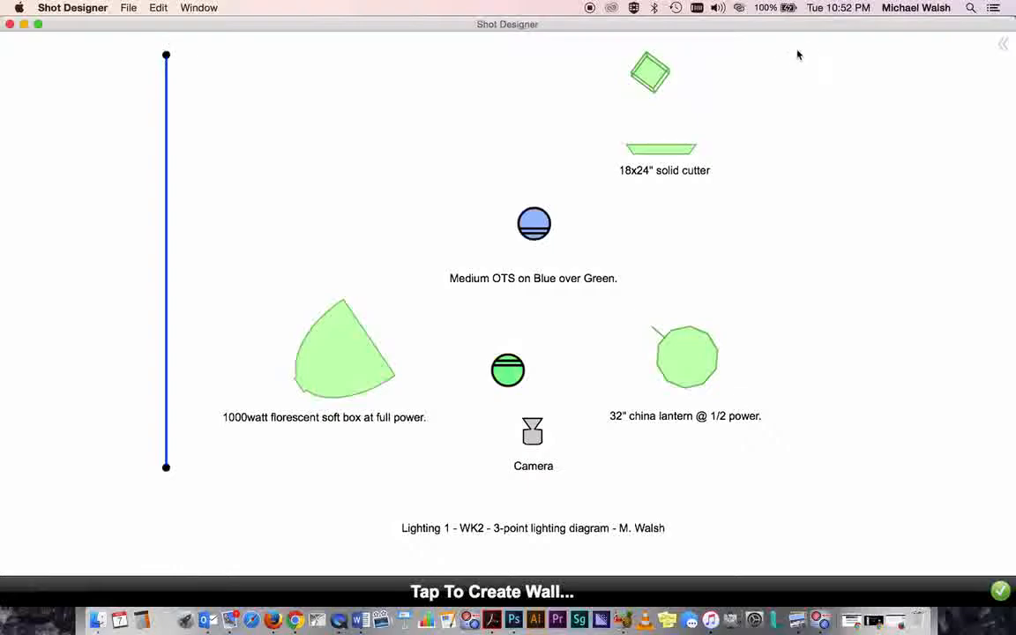
pyautogui.click(895, 55)
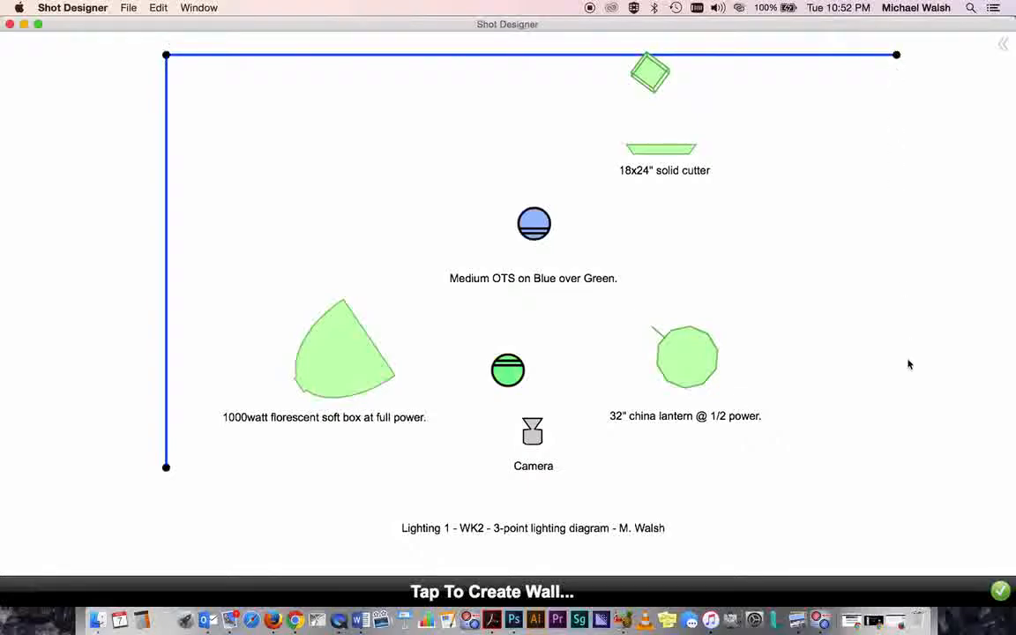
pyautogui.moveTo(897, 488); pyautogui.dragTo(897, 500)
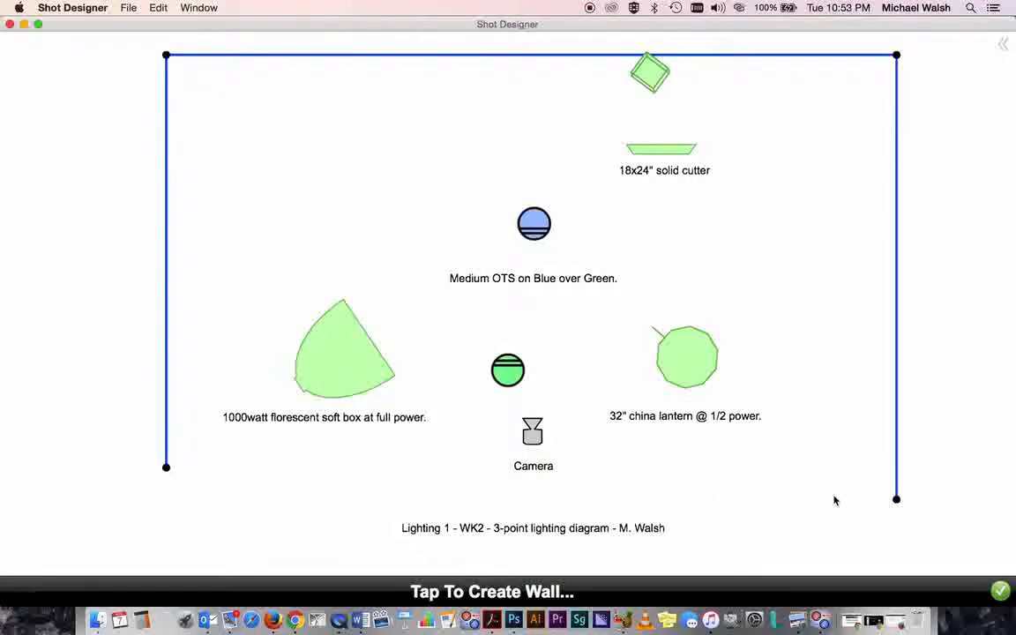
pyautogui.moveTo(831, 501); pyautogui.dragTo(832, 499)
pyautogui.click(167, 498)
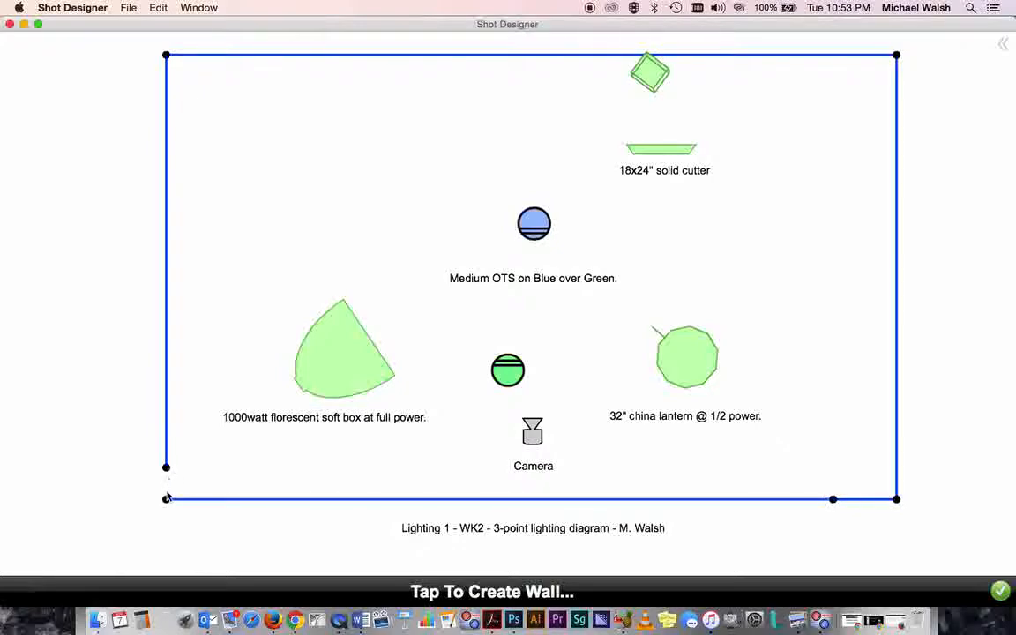
pyautogui.press('super+z')
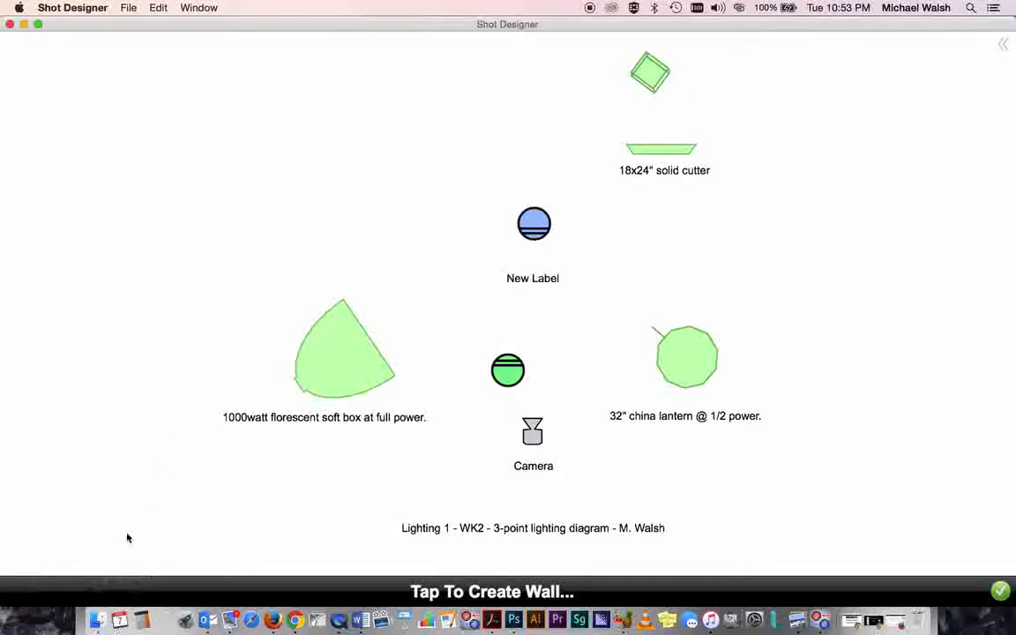
# - Try again to draw walls along the left, top and right of the set, then undo twice
pyautogui.click(495, 596)
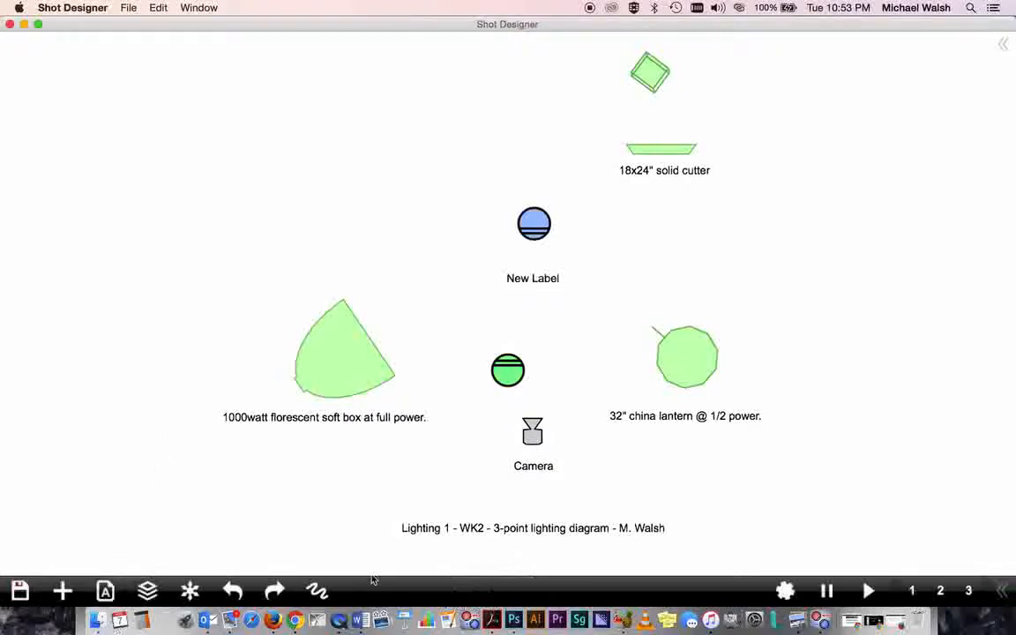
pyautogui.click(62, 590)
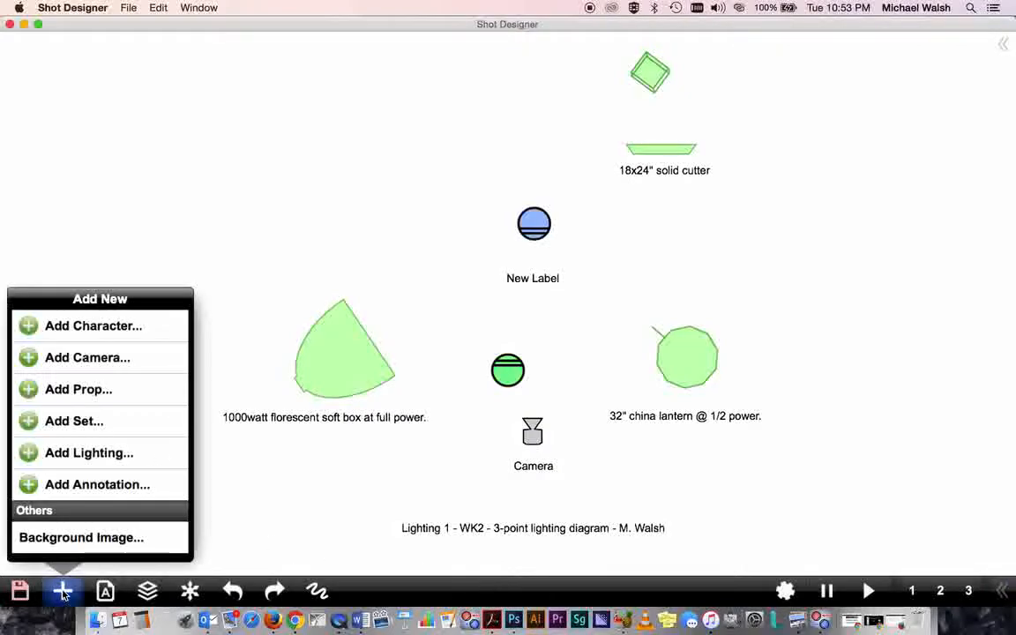
pyautogui.click(76, 422)
pyautogui.click(37, 515)
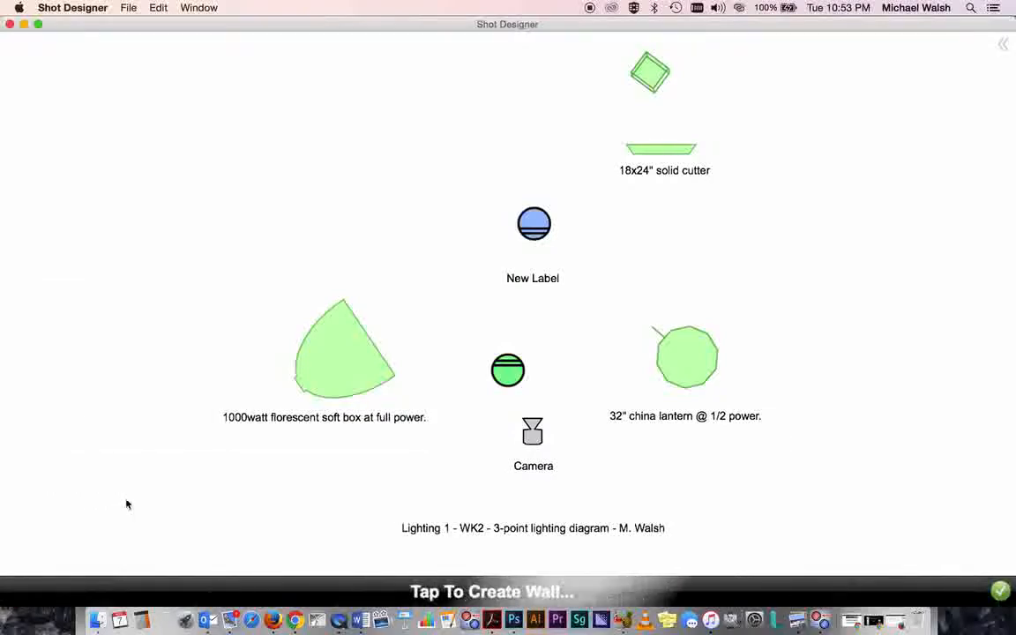
pyautogui.click(177, 498)
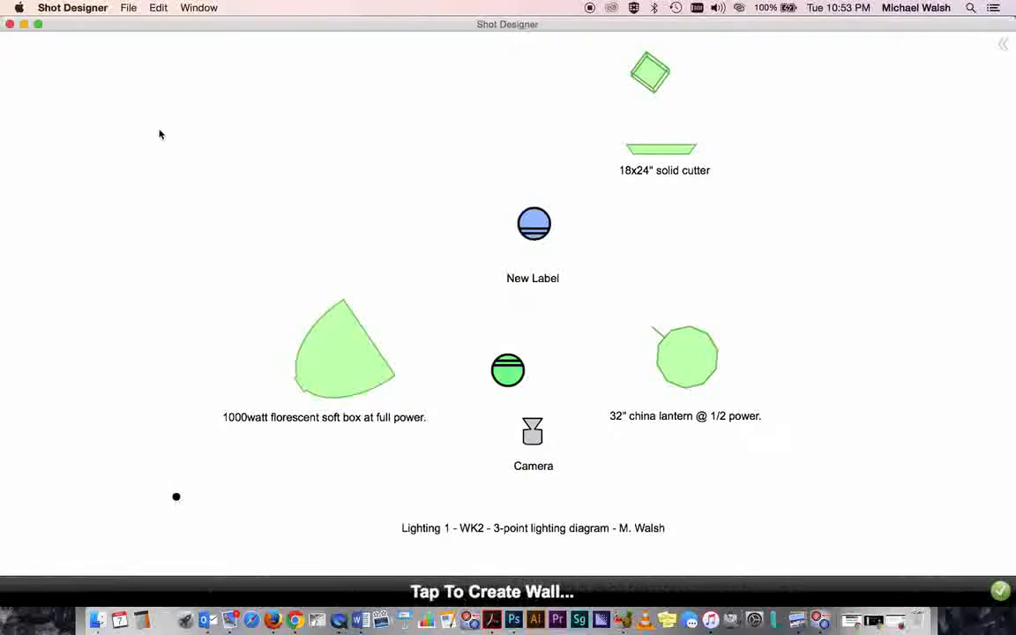
pyautogui.click(170, 42)
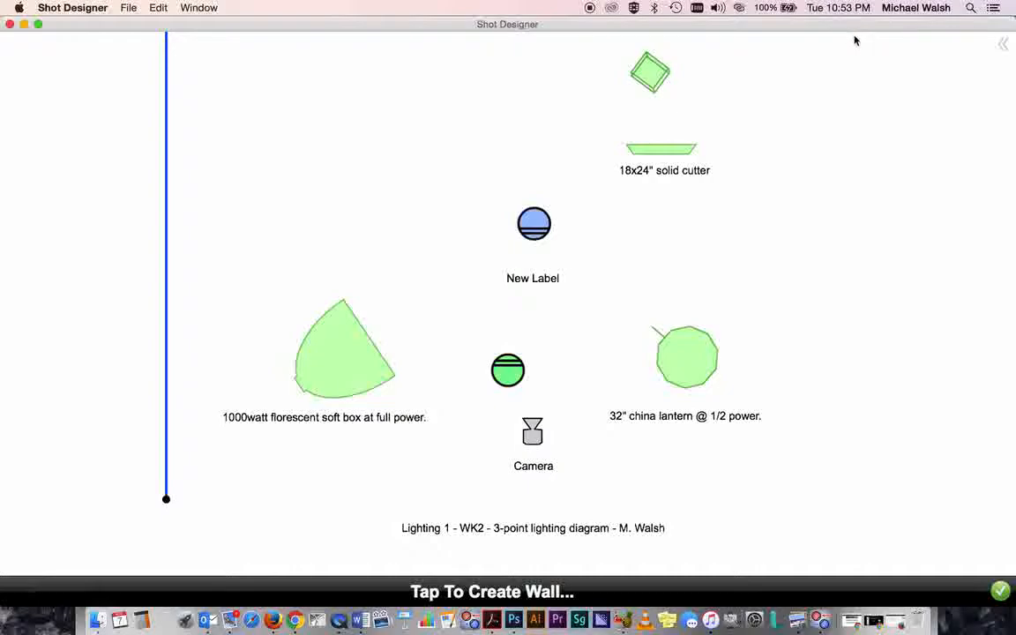
pyautogui.scroll(3, 855, 40)
pyautogui.scroll(-5, 855, 41)
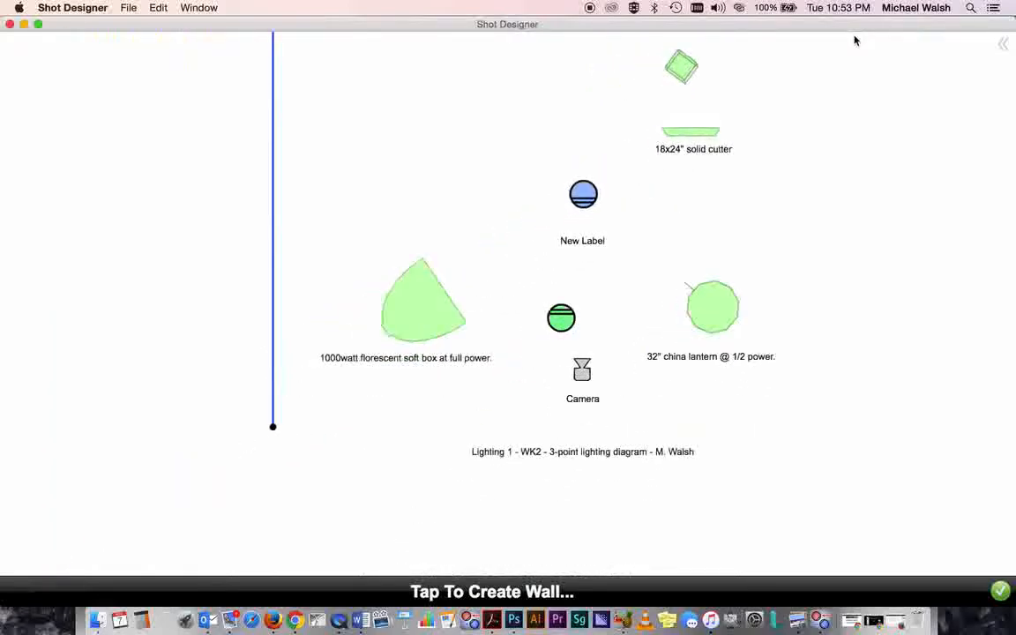
pyautogui.scroll(3, 855, 41)
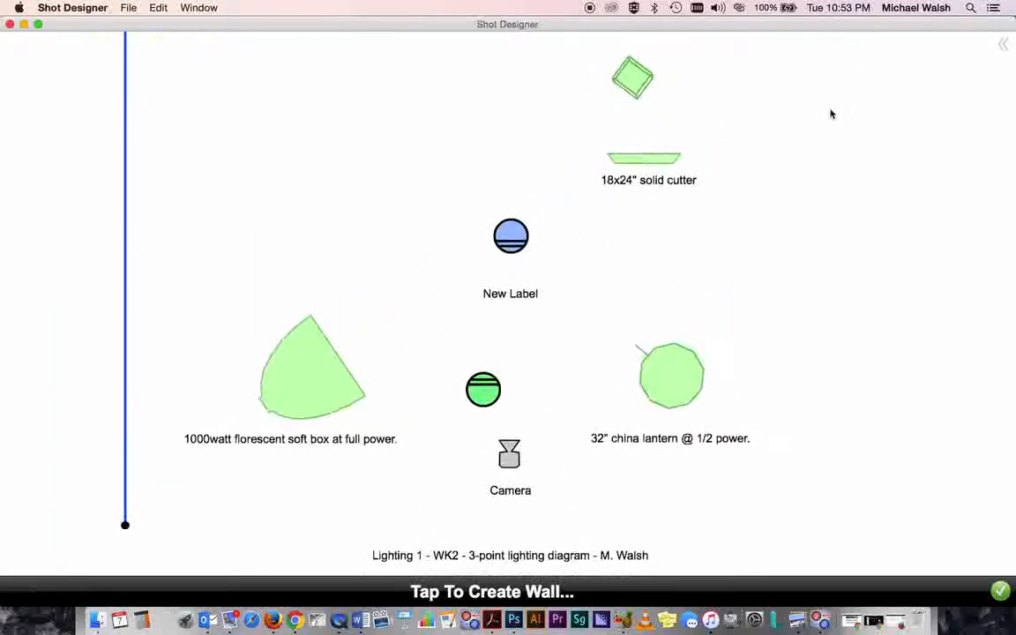
pyautogui.moveTo(831, 110); pyautogui.dragTo(822, 126)
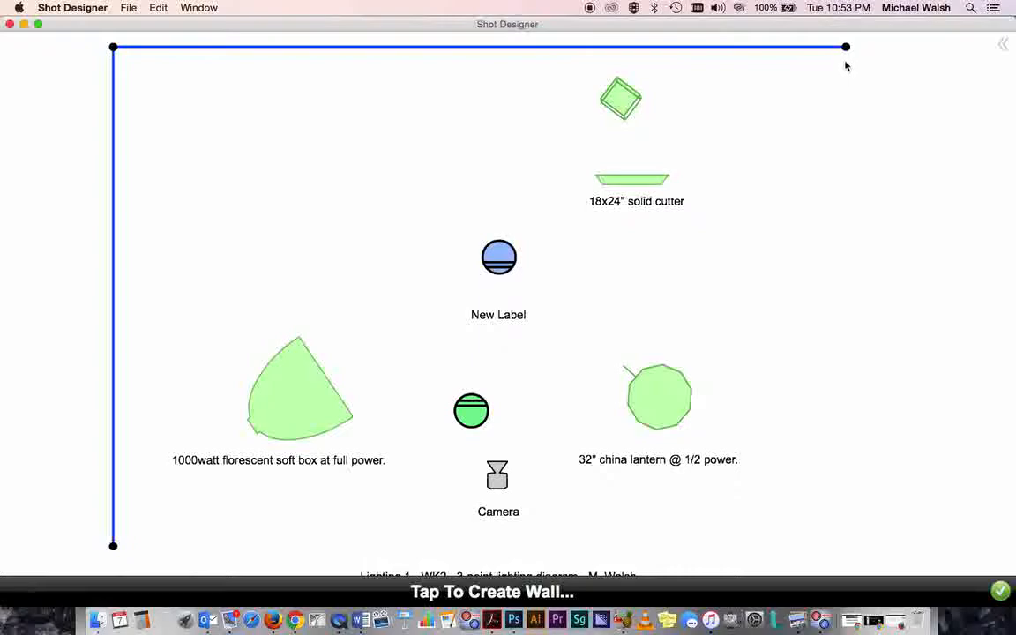
pyautogui.click(852, 520)
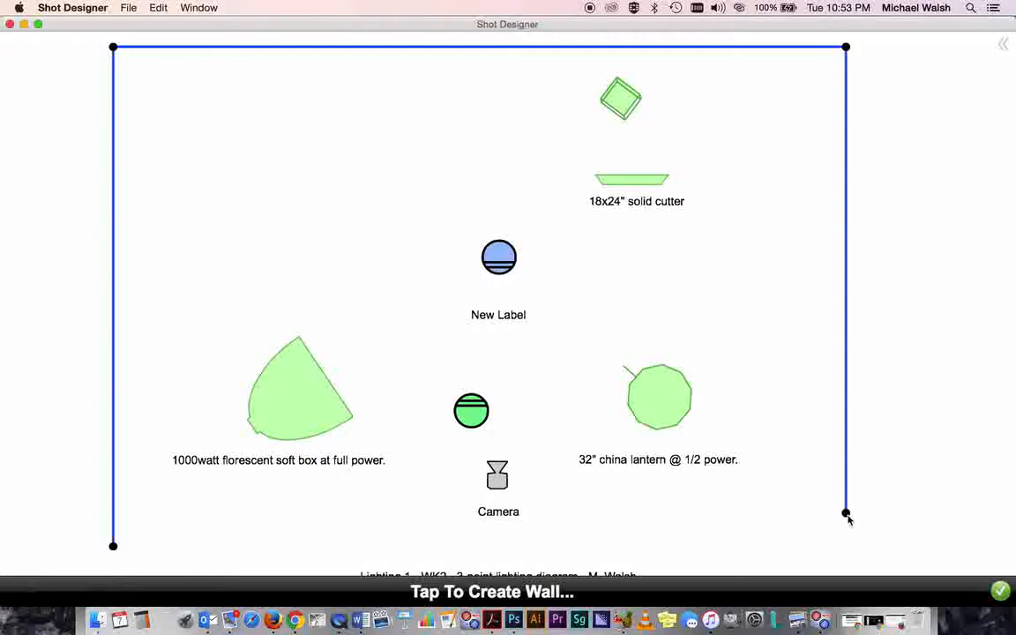
pyautogui.press('super+z')
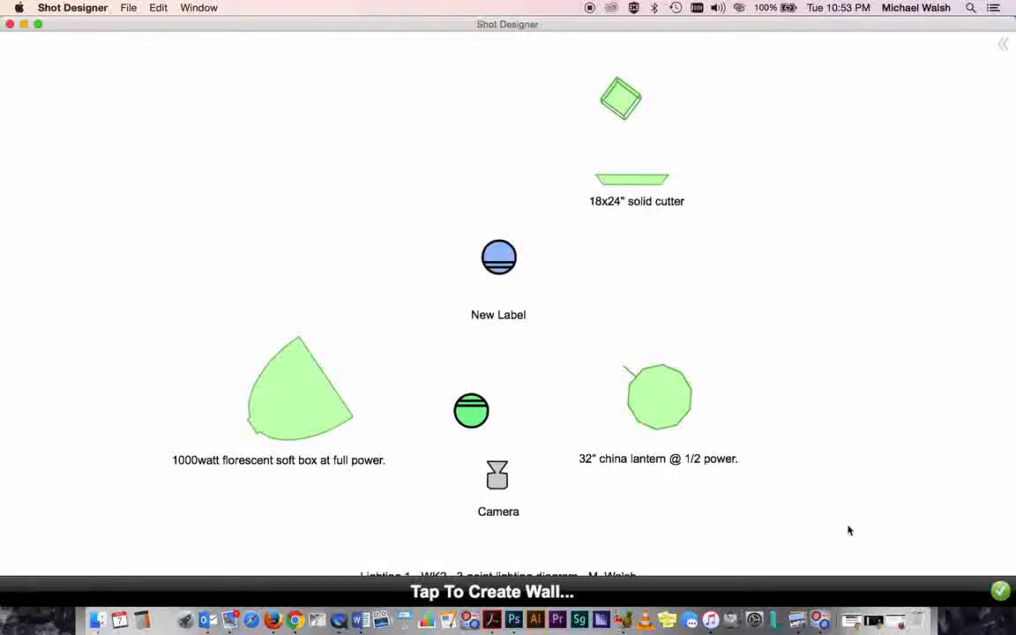
pyautogui.press('super+z')
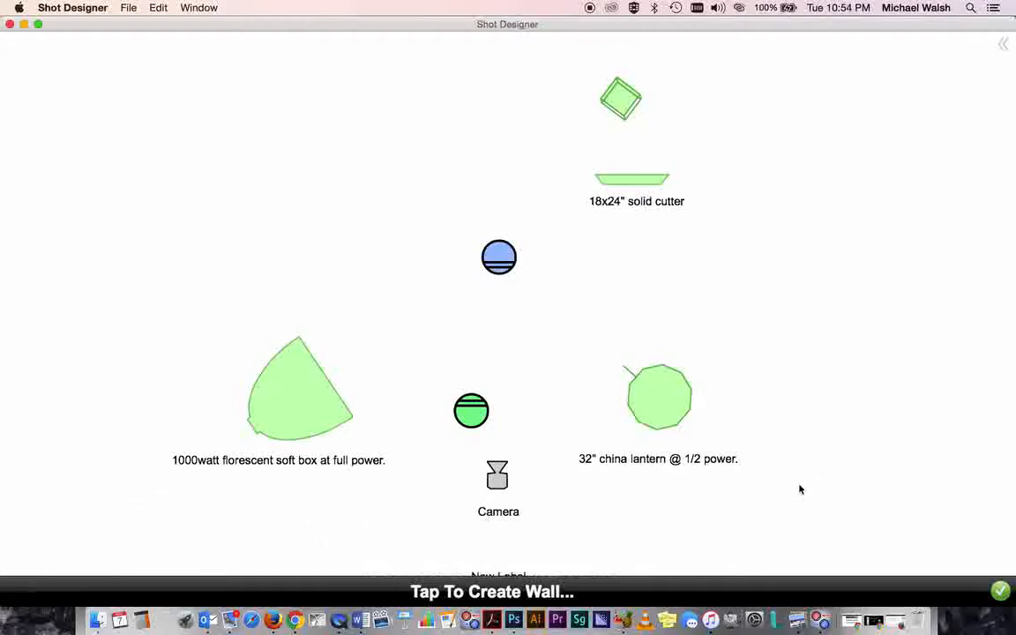
pyautogui.scroll(-2, 811, 382)
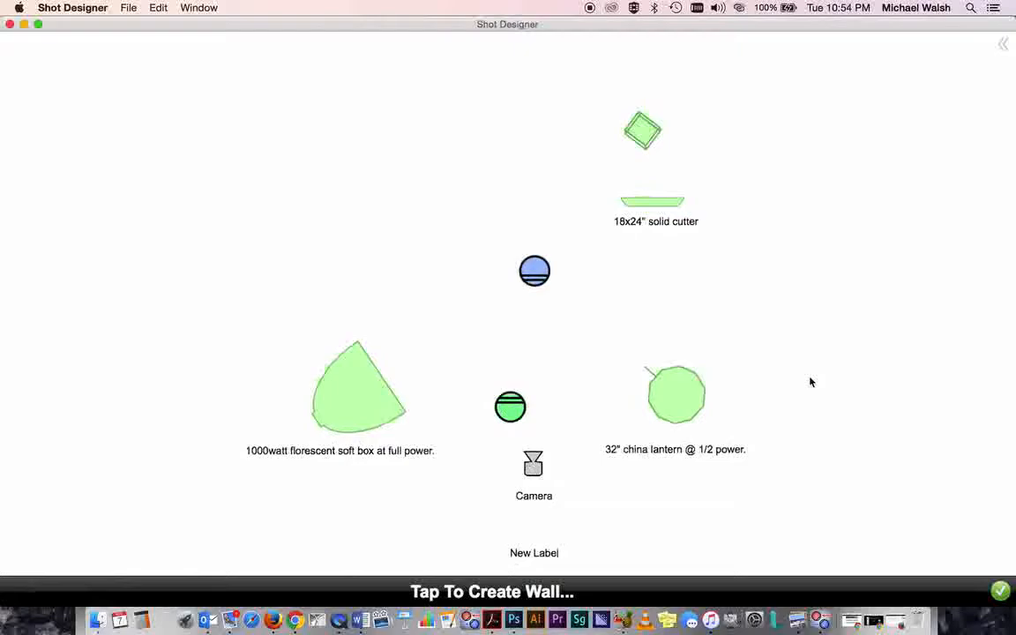
pyautogui.moveTo(796, 375); pyautogui.dragTo(788, 335)
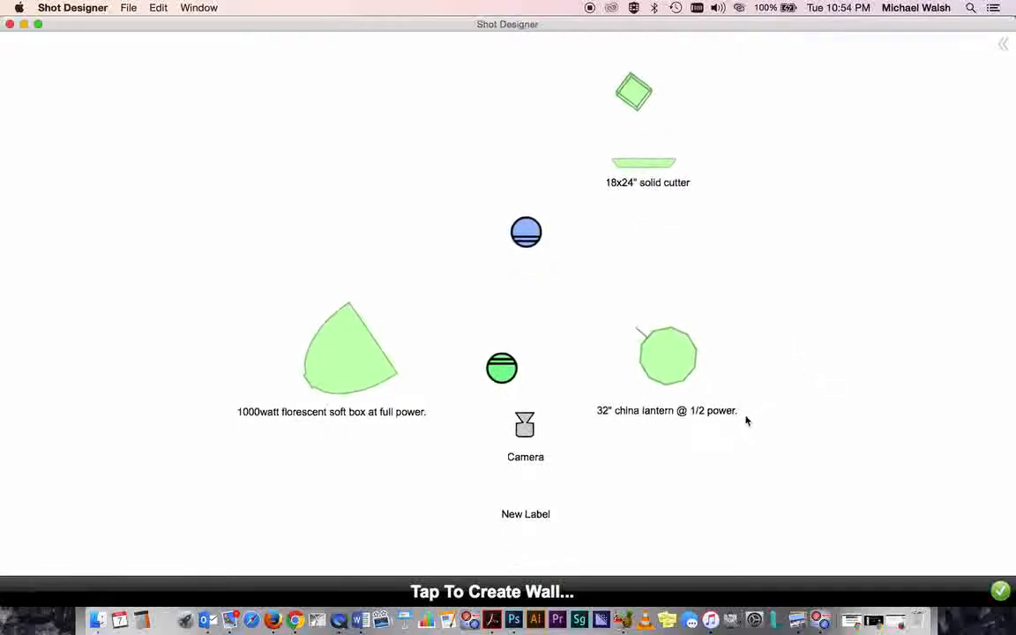
pyautogui.click(473, 598)
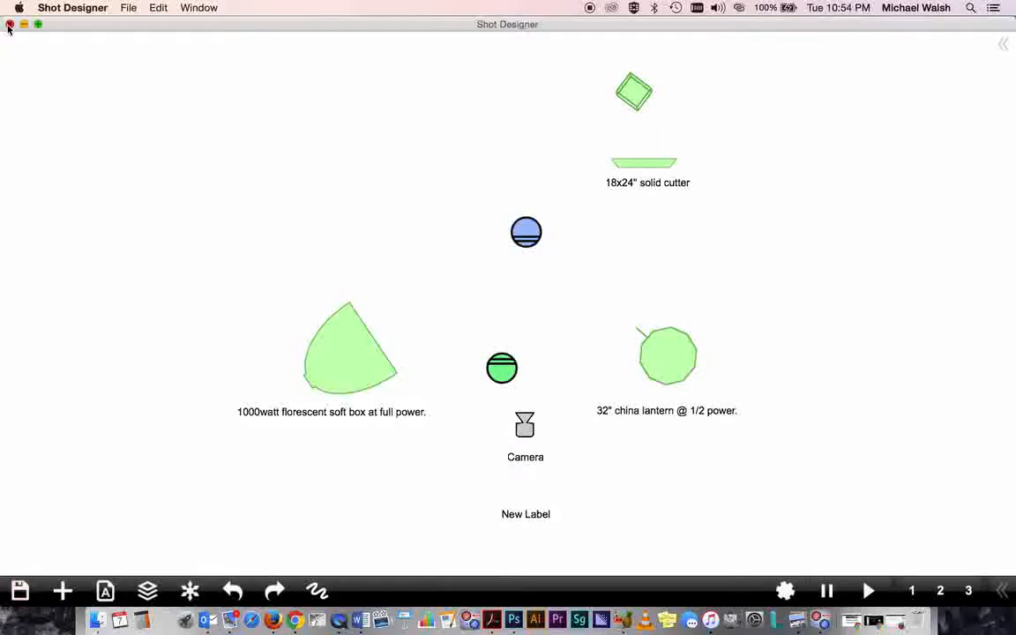
# - Close the Shot Designer window and return to the Hollywood Camera Work homepage in Firefox
pyautogui.click(9, 27)
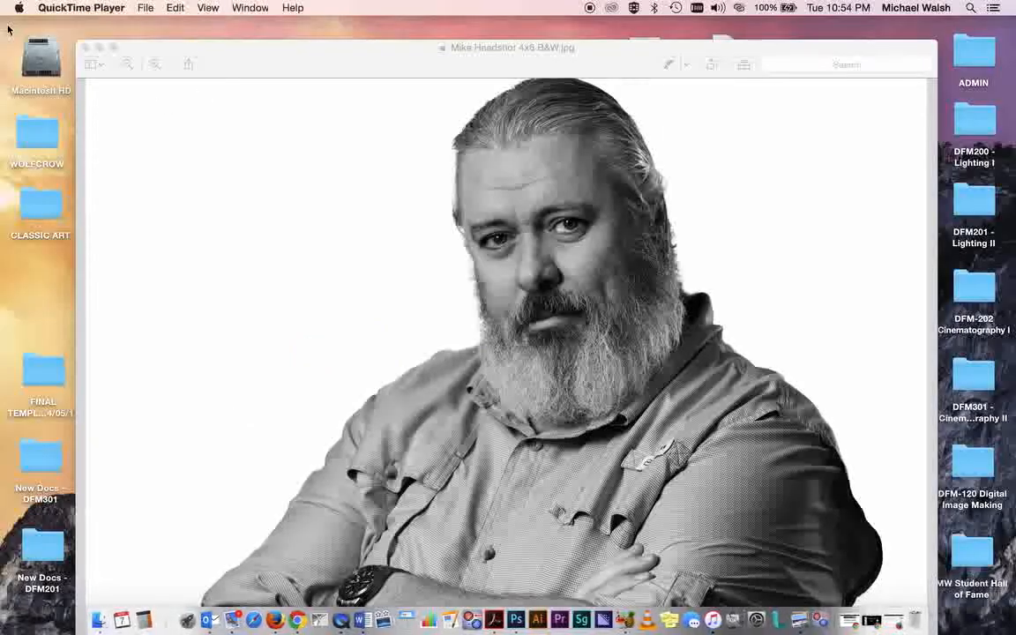
pyautogui.click(880, 627)
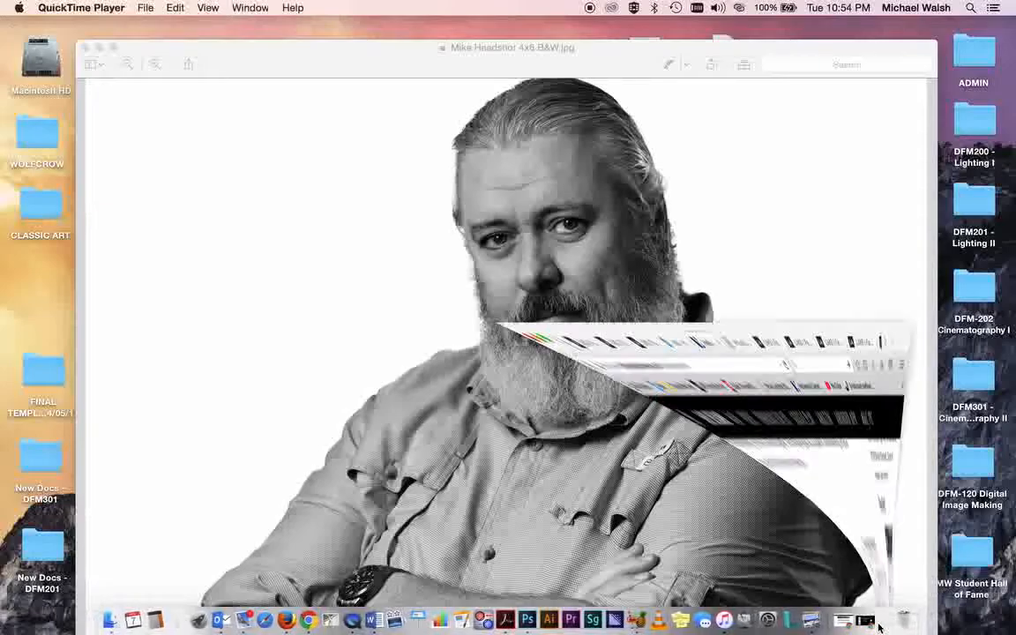
pyautogui.scroll(10, 653, 263)
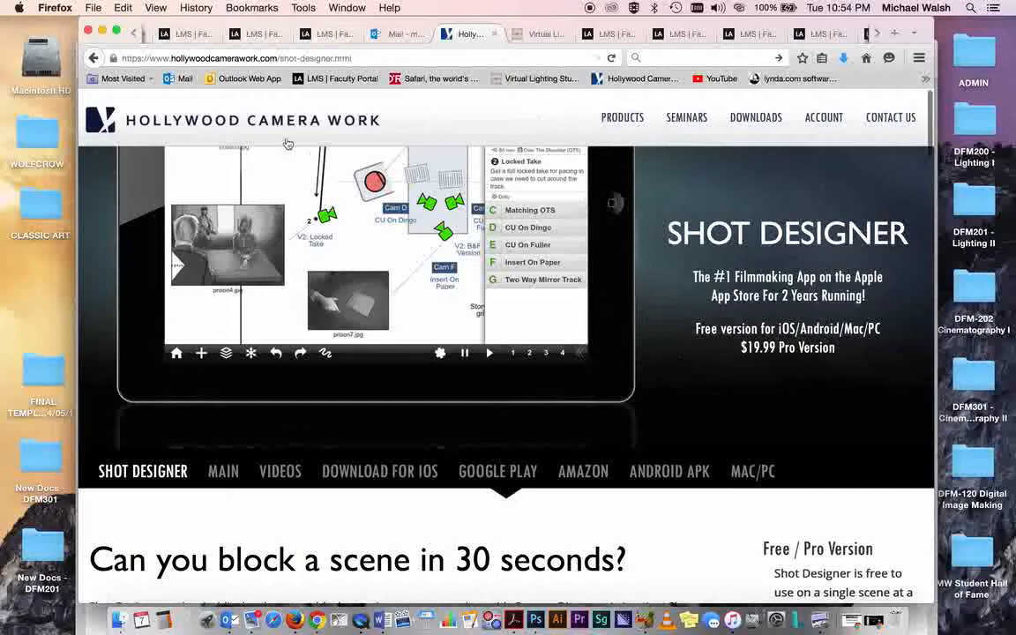
pyautogui.click(263, 123)
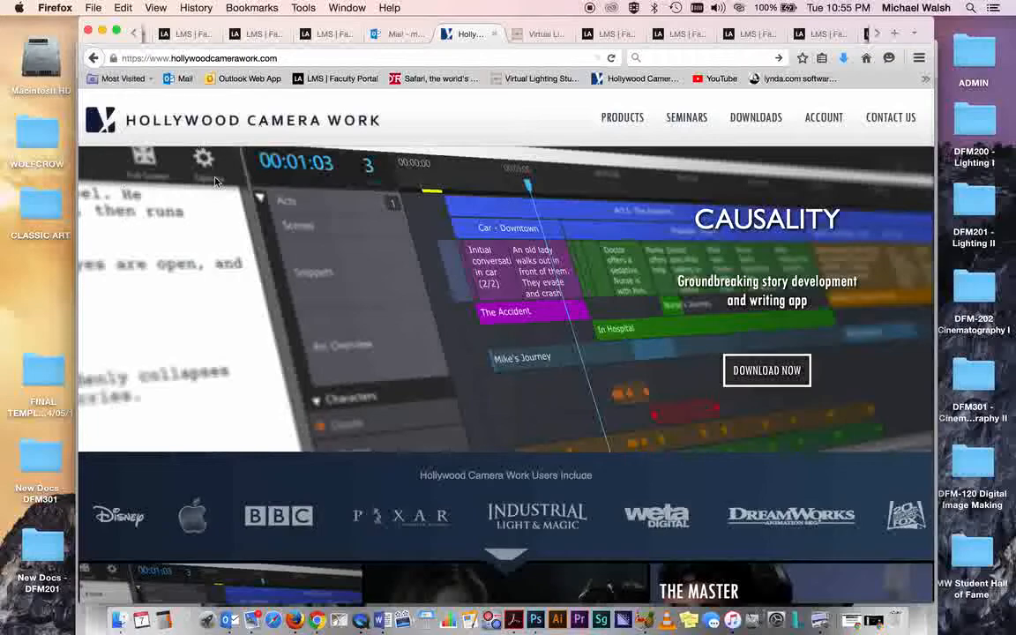
# - Quit QuickTime Player and name the screen recording Hollywood Camera Work - Shot Designer on the Desktop
pyautogui.click(374, 623)
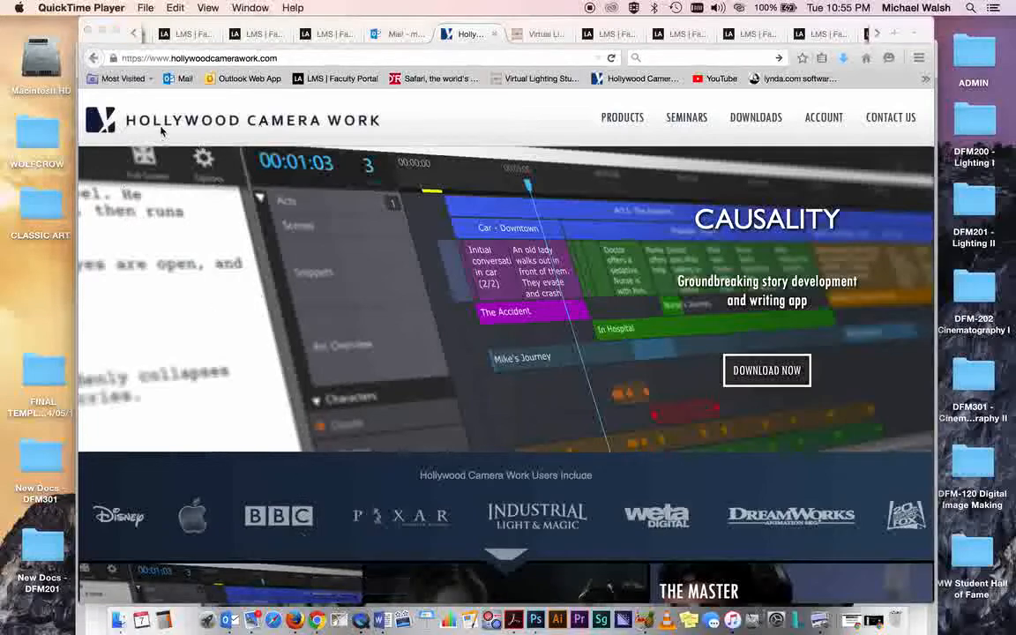
pyautogui.click(95, 11)
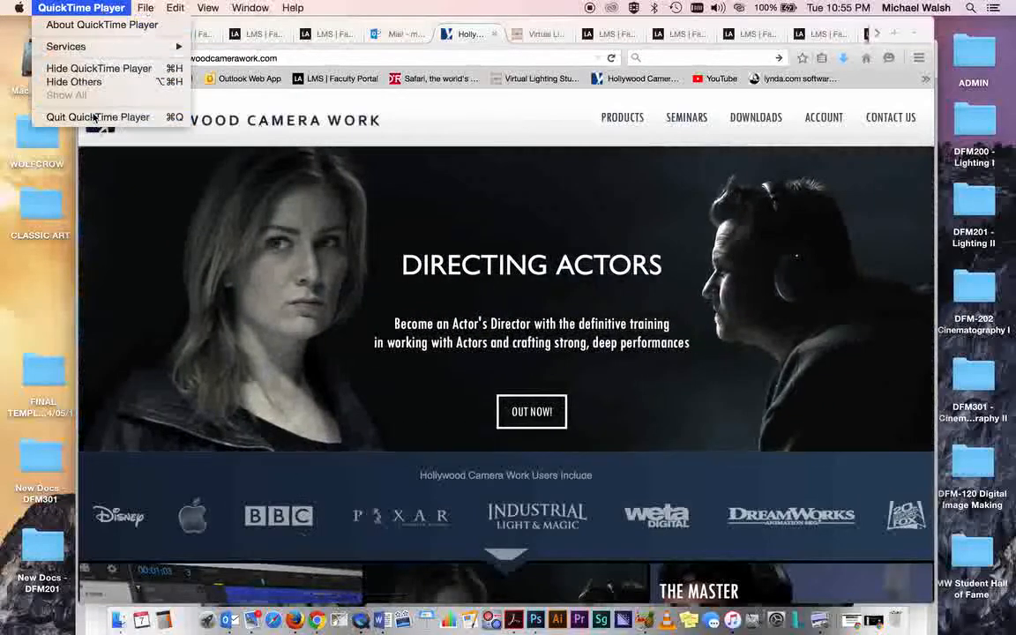
pyautogui.click(98, 117)
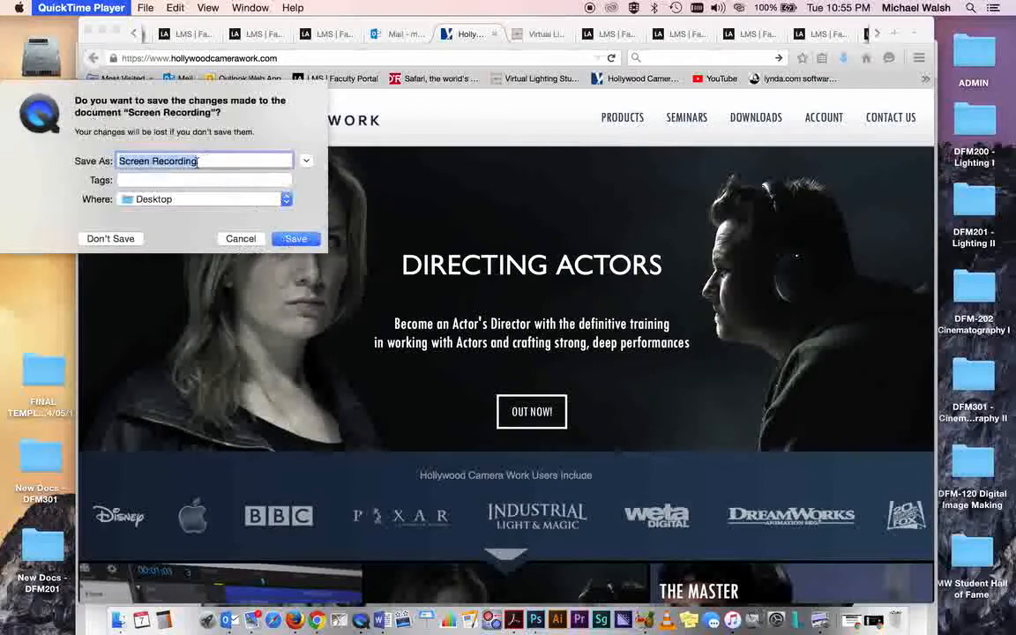
pyautogui.write('H')
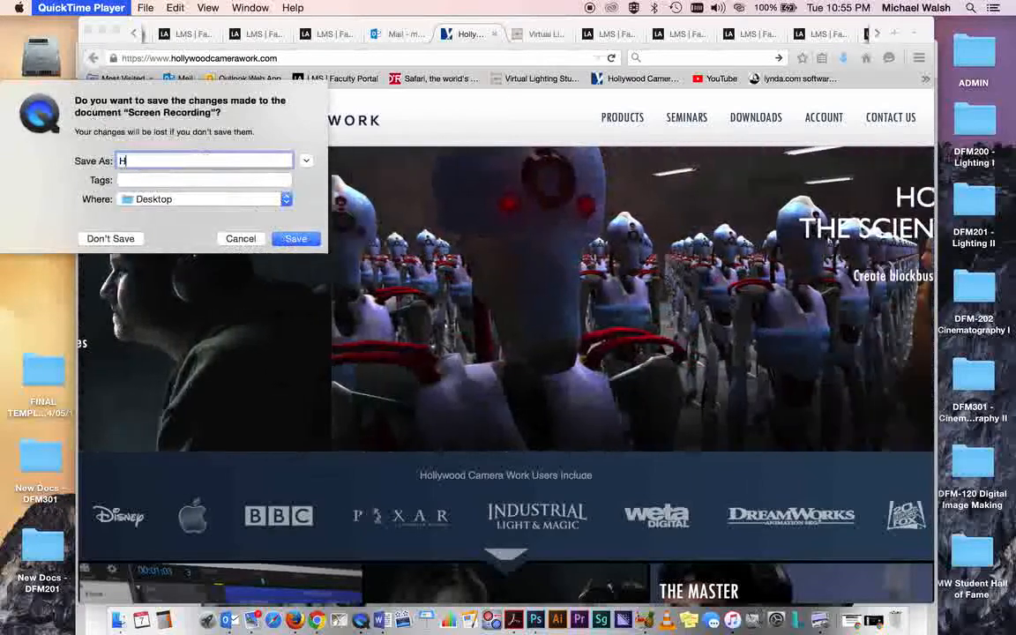
pyautogui.write('ollywood')
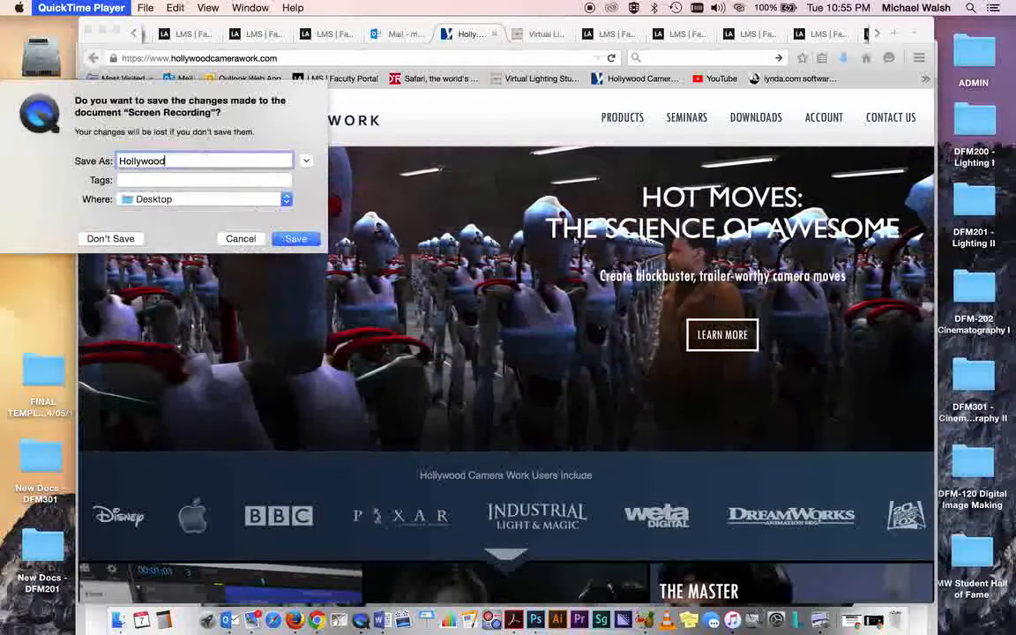
pyautogui.write(' Camera W')
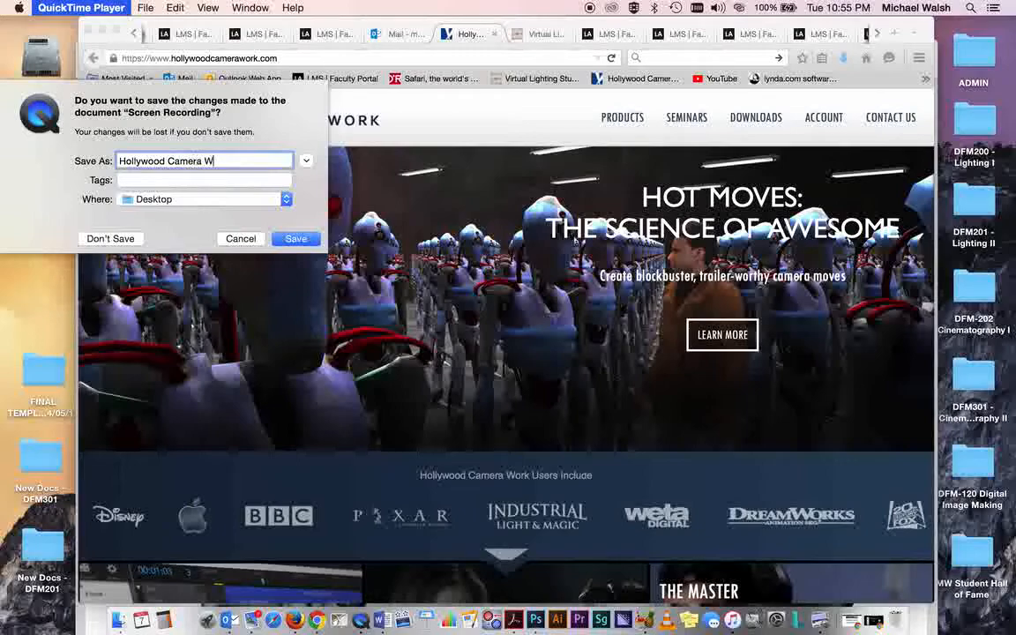
pyautogui.write('ork - S')
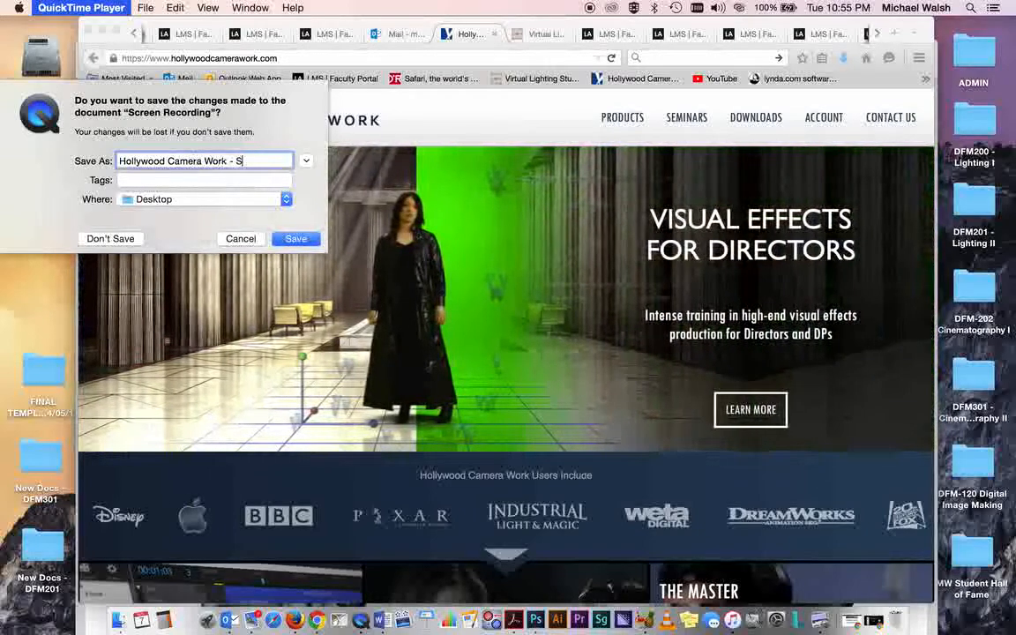
pyautogui.write('hot Designer')
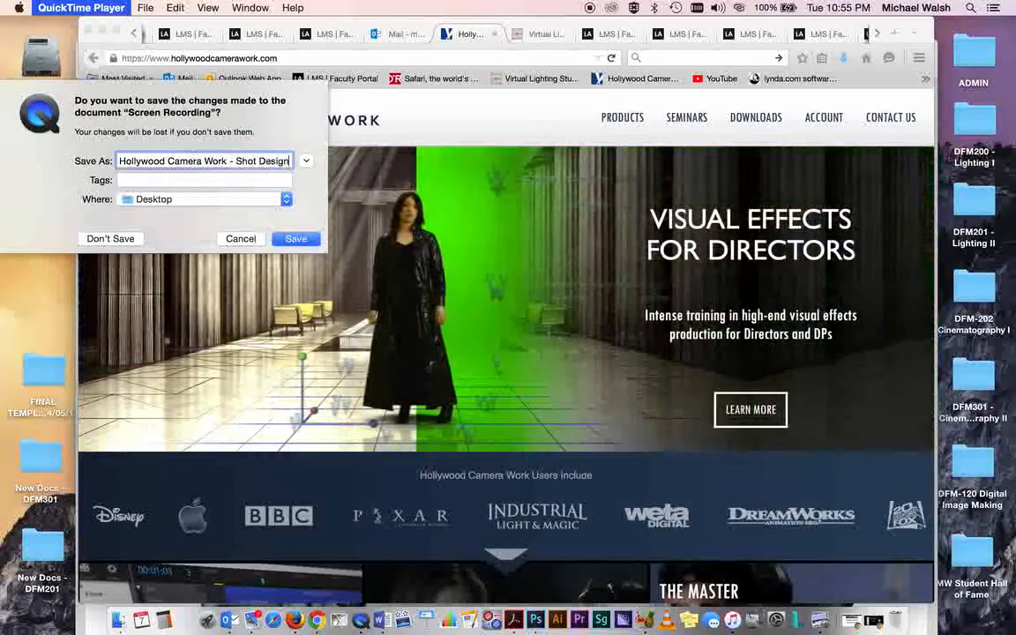